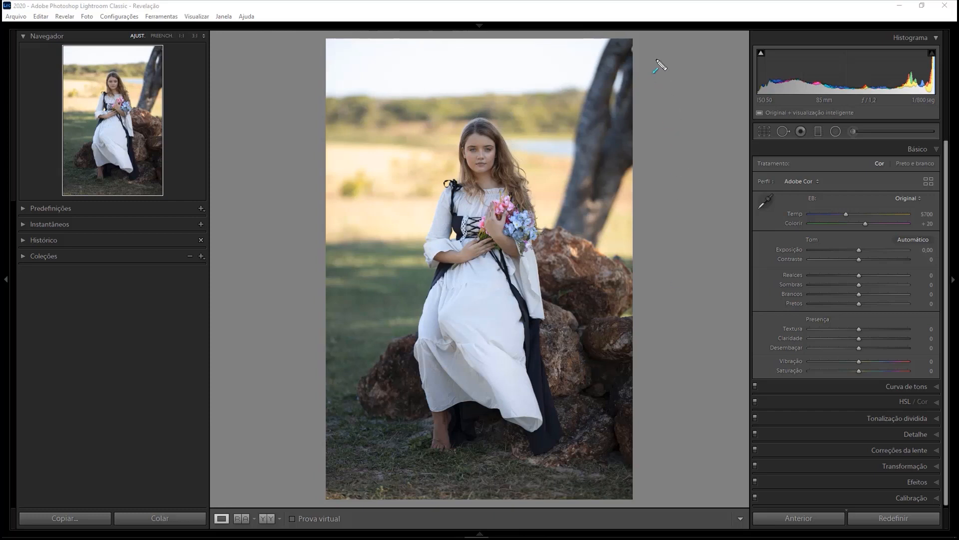
left_click_drag(692, 66, 593, 132)
left_click_drag(273, 86, 350, 141)
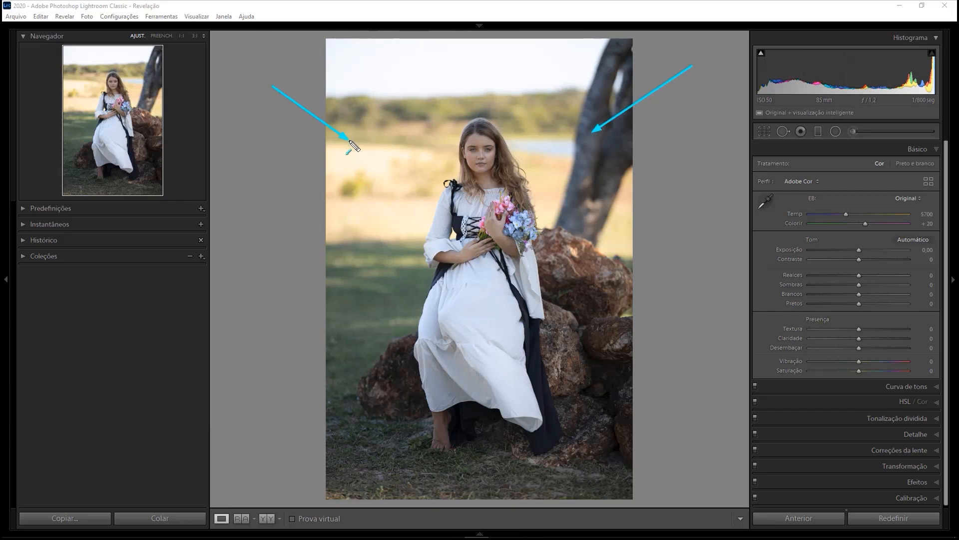
left_click_drag(250, 232, 388, 173)
left_click_drag(262, 336, 339, 337)
left_click_drag(729, 250, 528, 303)
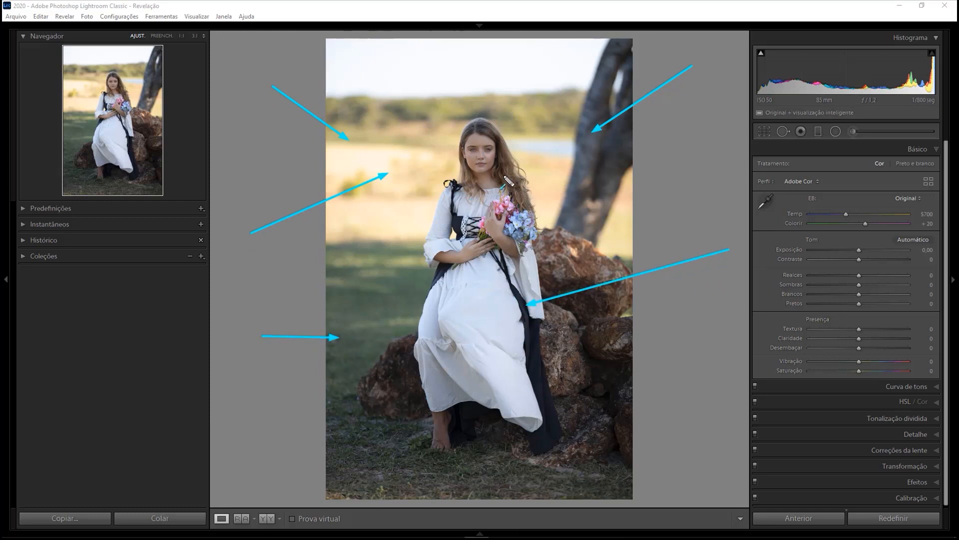
key("Escape")
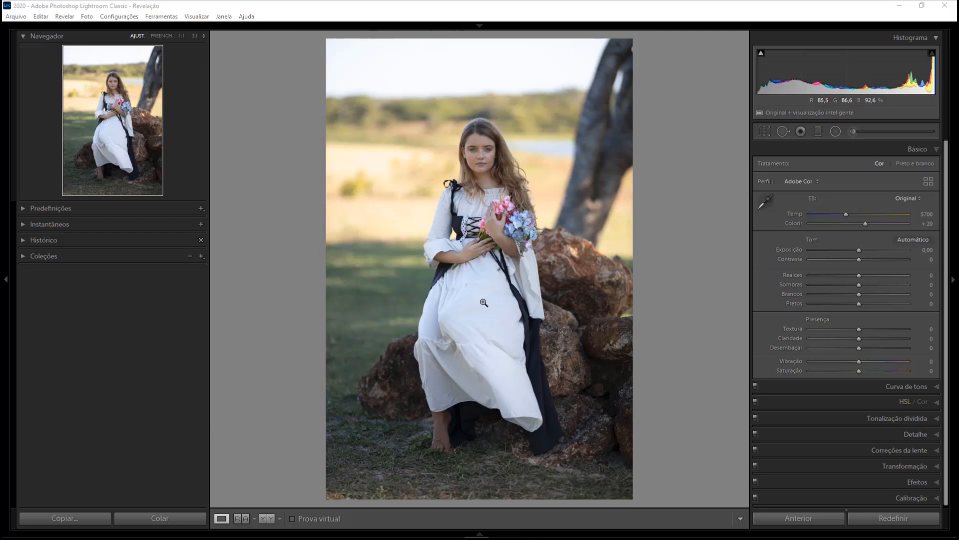
Try Exposure +1.01, Contrast +40, Highlights -100, Shadows +66, Whites +58 and Blacks -29 on the portrait, and reset all adjustments.
left_click_drag(858, 276, 806, 275)
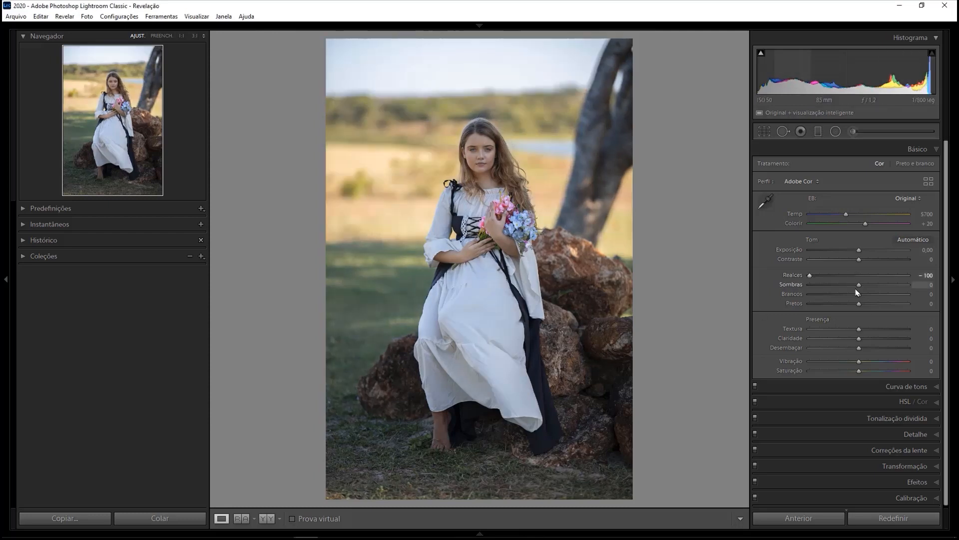
left_click_drag(857, 254, 845, 303)
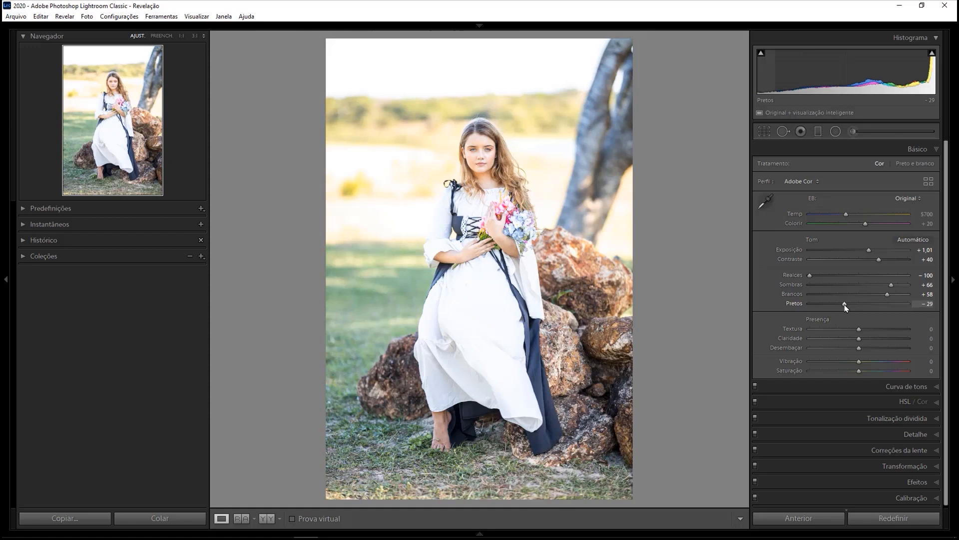
mouse_move(648, 230)
left_mouse_down()
mouse_move(755, 250)
mouse_move(811, 220)
mouse_move(808, 388)
mouse_move(809, 269)
mouse_move(800, 272)
mouse_move(810, 288)
mouse_move(503, 129)
mouse_move(488, 446)
mouse_move(598, 295)
left_mouse_up()
left_click_drag(659, 303, 836, 274)
key("Escape")
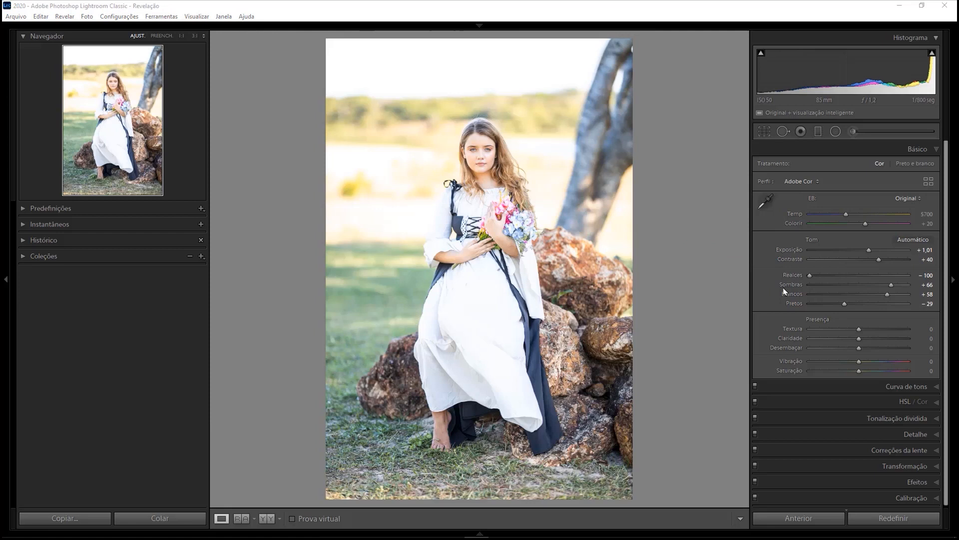
left_click(893, 518)
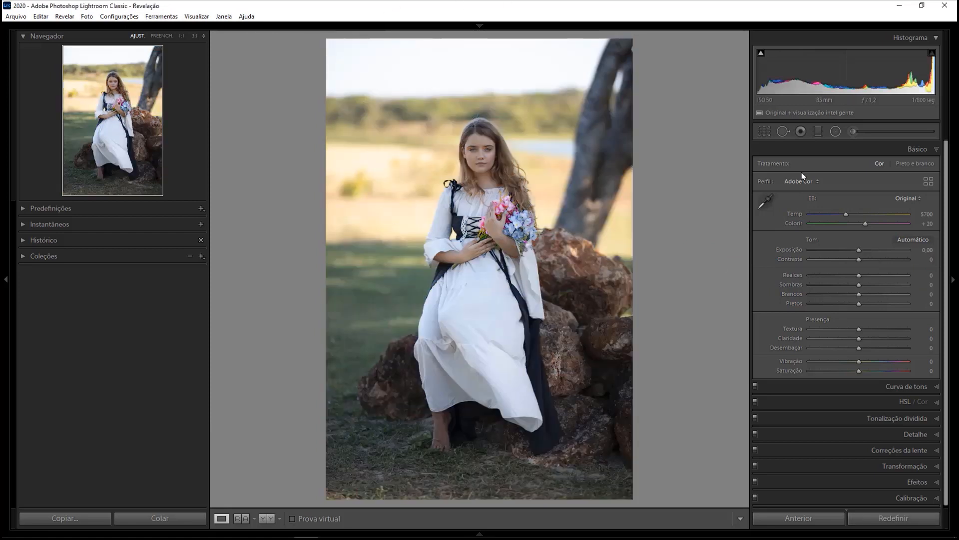
Try an Exposure of +1.21, check the woman's face up close, and undo the exposure change.
left_click_drag(859, 251, 873, 253)
left_click(482, 148)
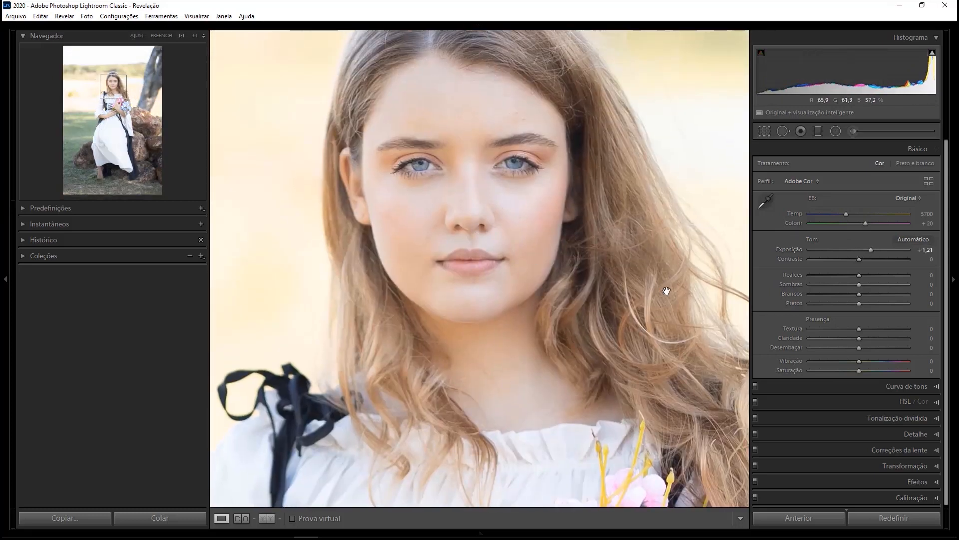
left_click(455, 231)
key("ctrl+z")
mouse_move(735, 221)
left_mouse_down()
mouse_move(761, 56)
mouse_move(869, 49)
mouse_move(938, 59)
mouse_move(944, 93)
mouse_move(754, 111)
mouse_move(775, 39)
mouse_move(776, 112)
left_mouse_up()
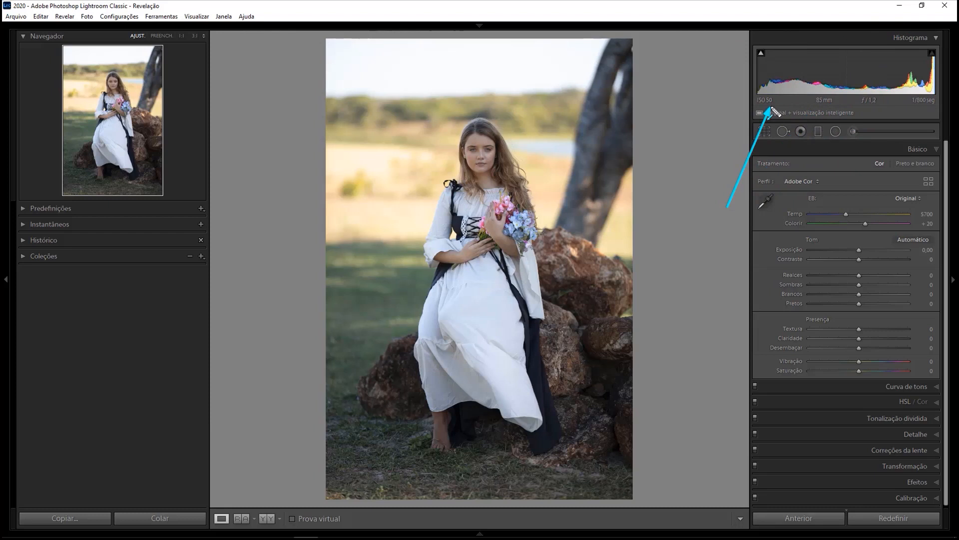
key("Escape")
Try Exposure at +1.11 and at -2.63 to compare the background brightness, and restore Exposure to its default.
left_click_drag(859, 250, 871, 258)
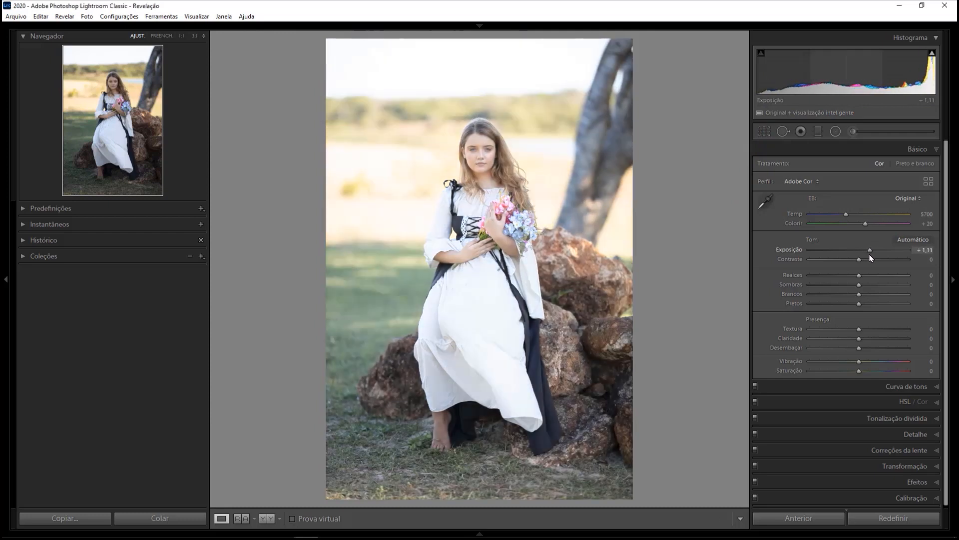
left_click_drag(264, 107, 364, 180)
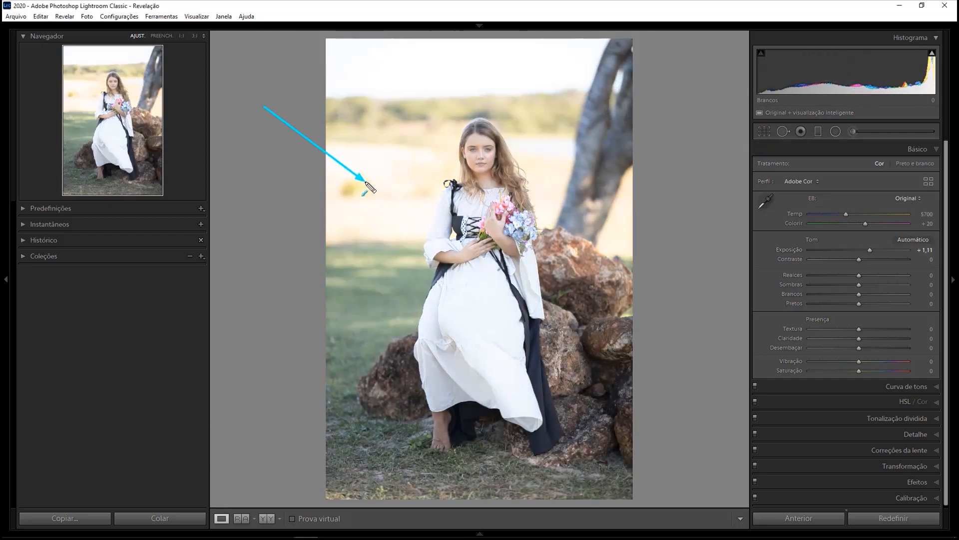
left_click_drag(635, 76, 562, 156)
left_click_drag(288, 36, 427, 91)
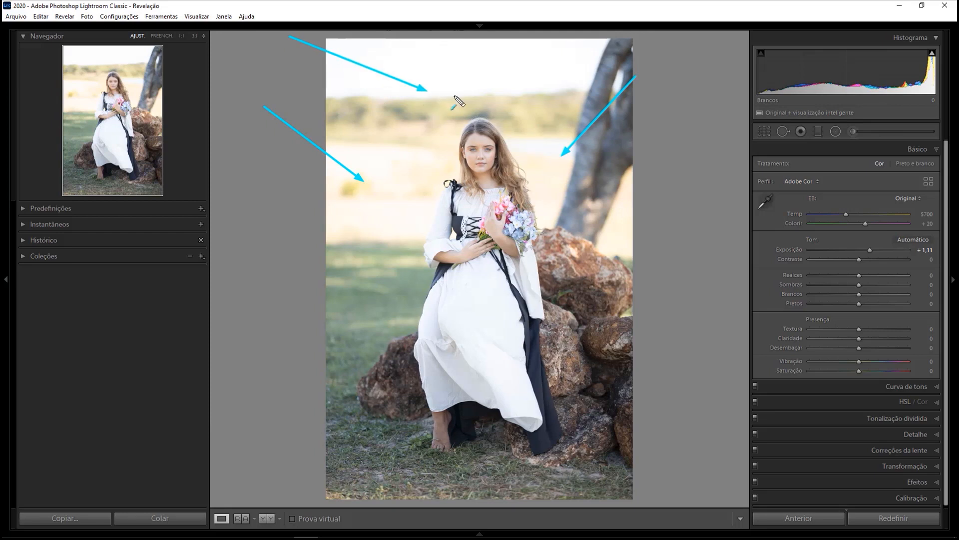
key("Escape")
left_click_drag(870, 250, 834, 254)
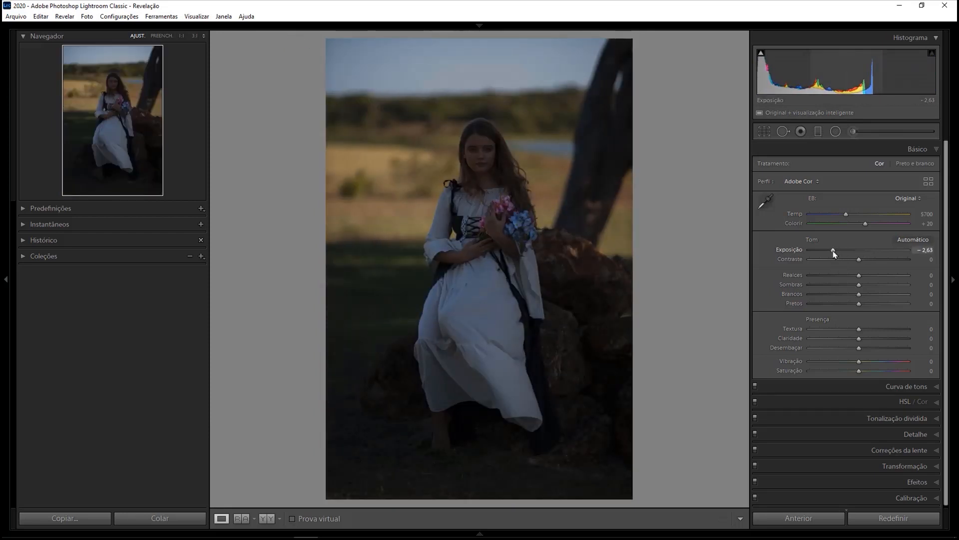
double_click(834, 249)
left_click_drag(327, 133, 488, 166)
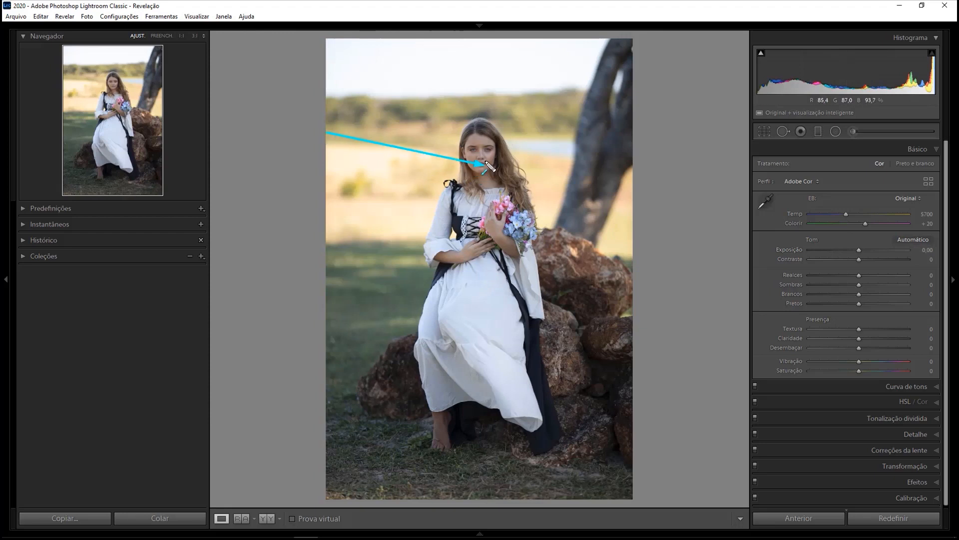
key("Escape")
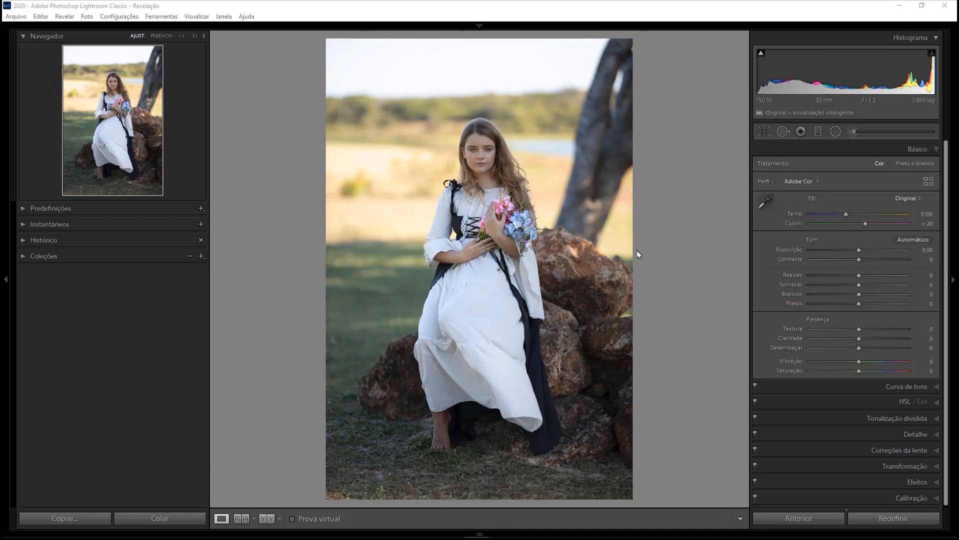
Turn on the clipping warnings, try strongly raised and lowered Exposure on the portrait, and undo the exposure changes.
key("j")
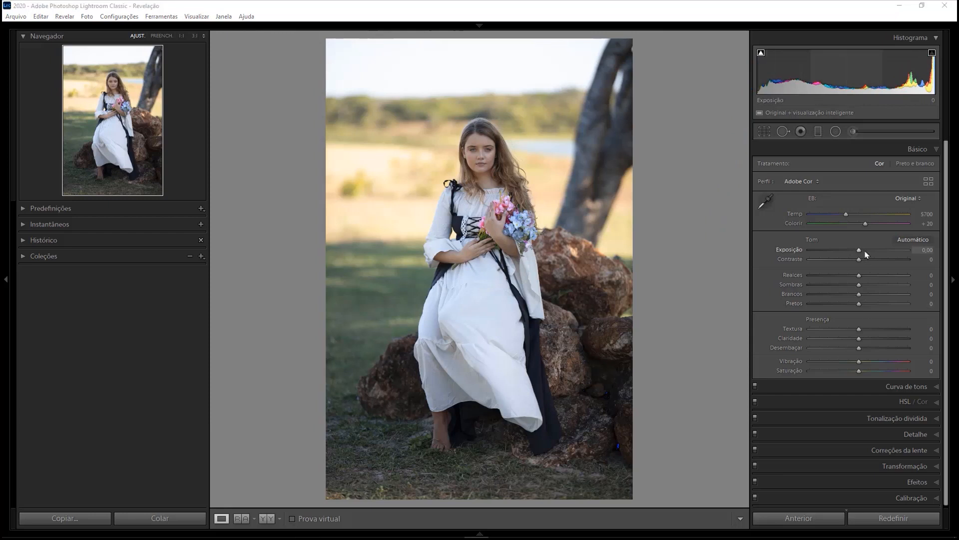
left_click_drag(859, 250, 884, 250)
mouse_move(320, 267)
left_mouse_down()
mouse_move(378, 222)
mouse_move(364, 216)
mouse_move(342, 162)
mouse_move(358, 164)
mouse_move(459, 75)
mouse_move(539, 85)
mouse_move(349, 150)
mouse_move(385, 156)
mouse_move(379, 174)
mouse_move(420, 232)
left_mouse_up()
key("Escape")
left_click_drag(884, 250, 821, 256)
mouse_move(270, 252)
left_mouse_down()
mouse_move(331, 279)
mouse_move(455, 398)
mouse_move(449, 424)
mouse_move(480, 394)
mouse_move(479, 421)
mouse_move(595, 360)
mouse_move(606, 369)
mouse_move(490, 403)
mouse_move(457, 443)
mouse_move(589, 369)
mouse_move(582, 405)
left_mouse_up()
key("Escape")
key("ctrl+z")
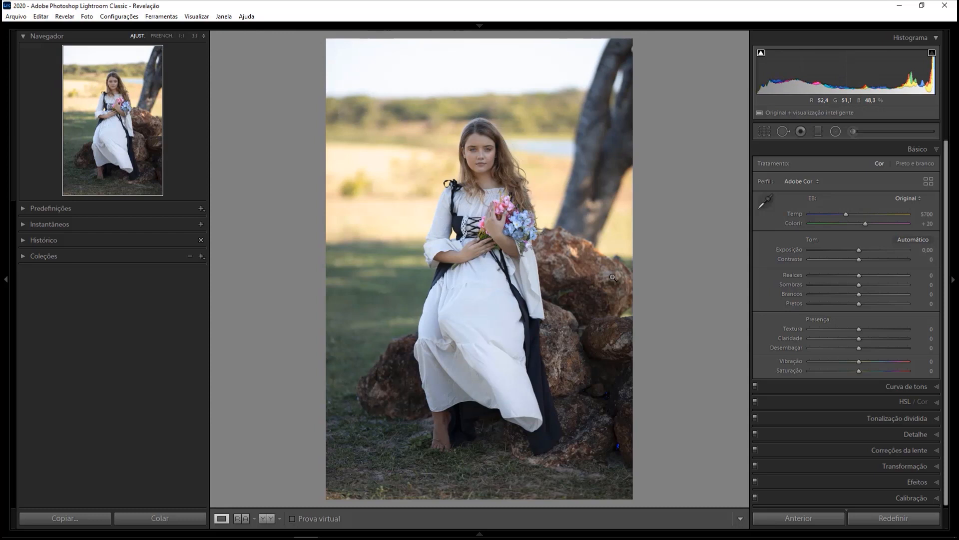
Try Whites +100 with Highlights -100 to examine the clipped areas, turn off the clipping warnings, and reset the photo.
left_click_drag(859, 294, 954, 300)
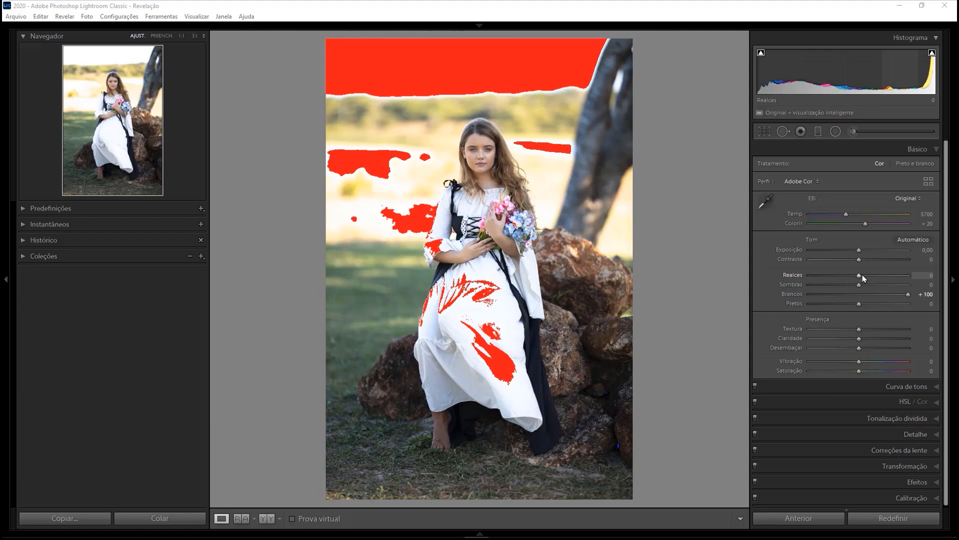
left_click_drag(858, 276, 810, 275)
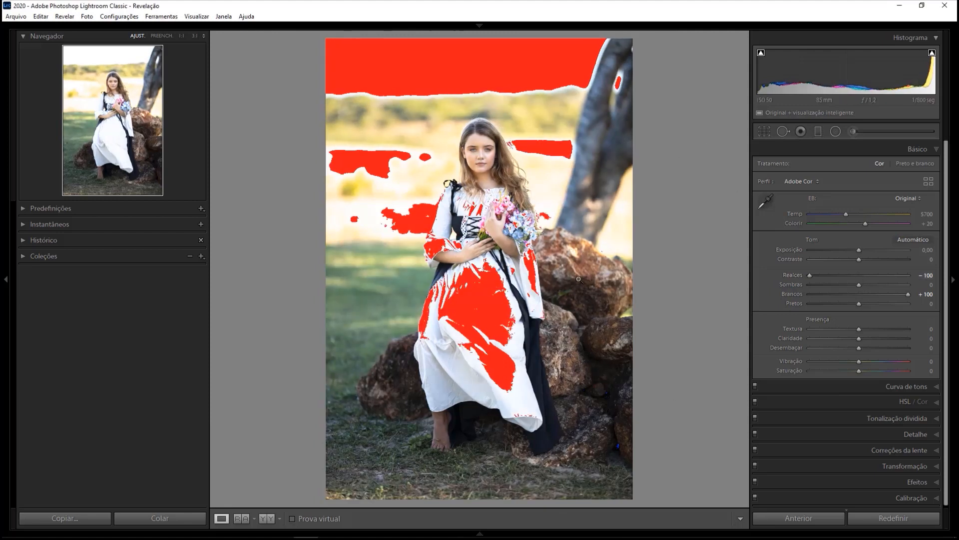
key("ctrl+shift+3")
mouse_move(298, 294)
left_mouse_down()
mouse_move(510, 325)
mouse_move(387, 205)
left_mouse_up()
key("Escape")
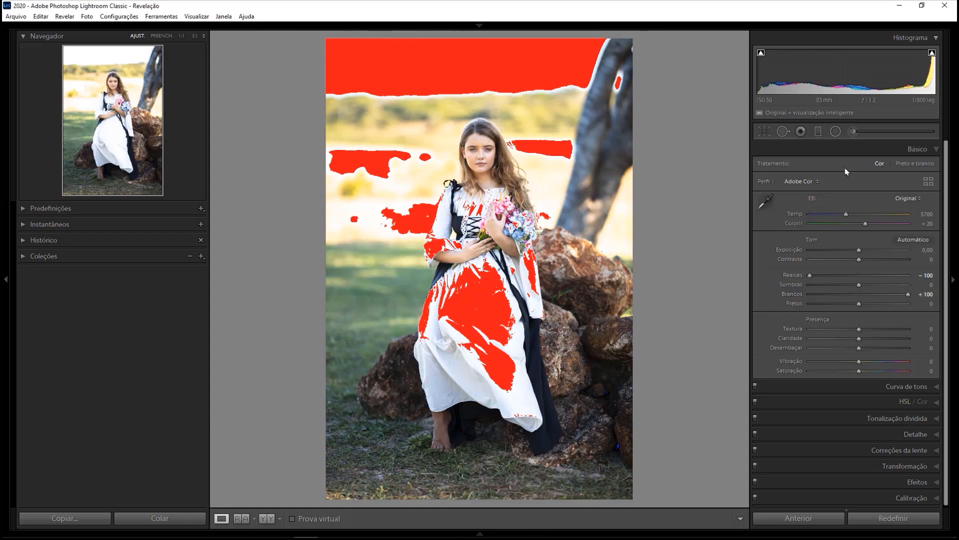
key("j")
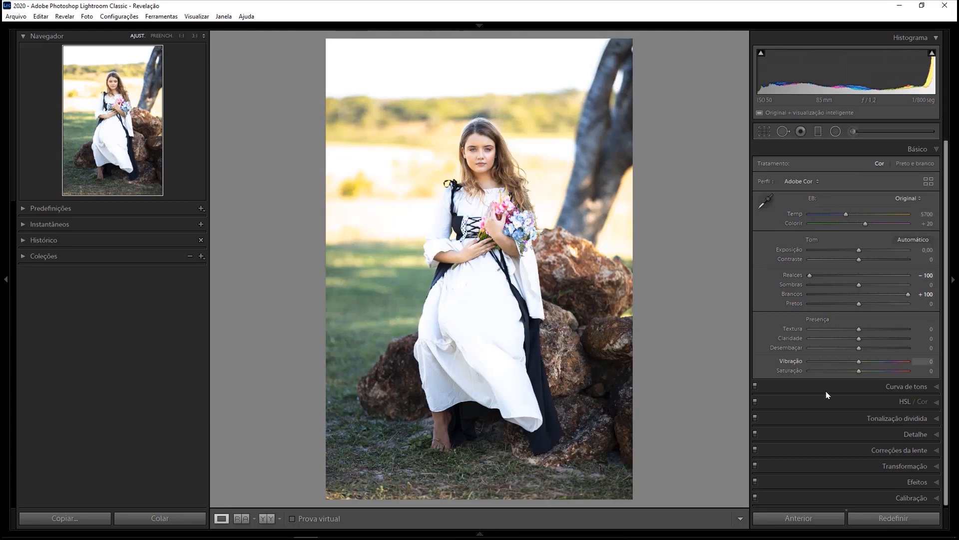
left_click(886, 518)
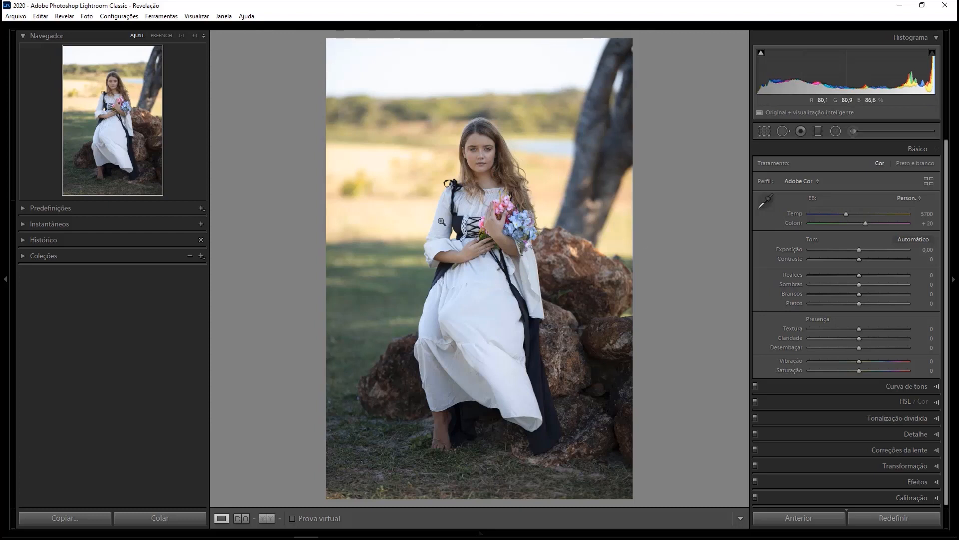
Try white balance temperatures of 6091, 4929 and 7455 while checking the skin tone, and restore the default temperature.
left_click(488, 146)
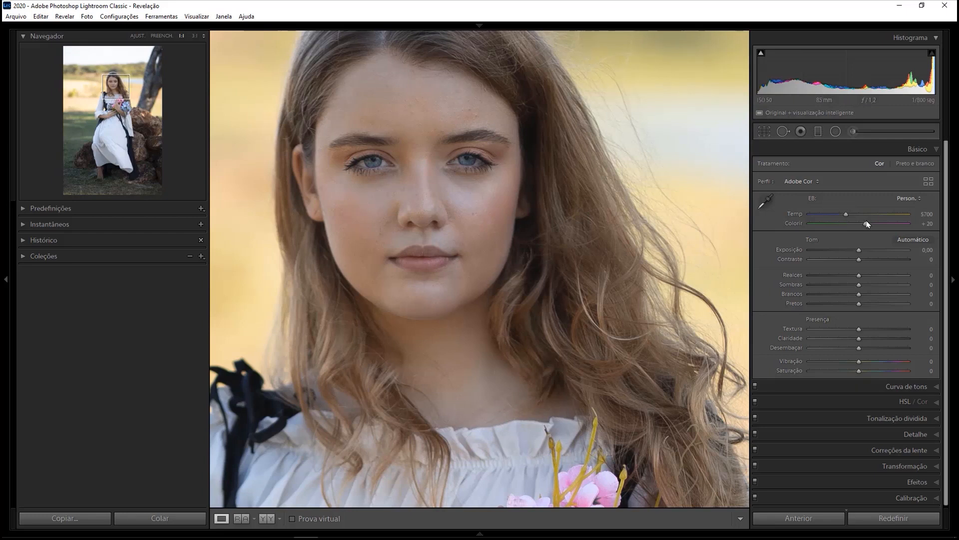
left_click_drag(847, 215, 850, 217)
left_click(422, 275)
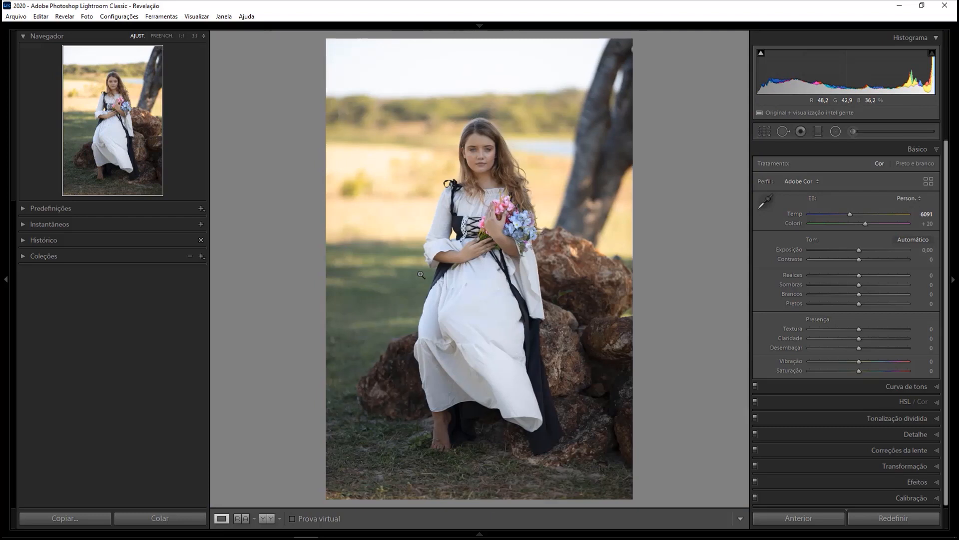
left_click(481, 163)
left_click_drag(851, 217, 838, 218)
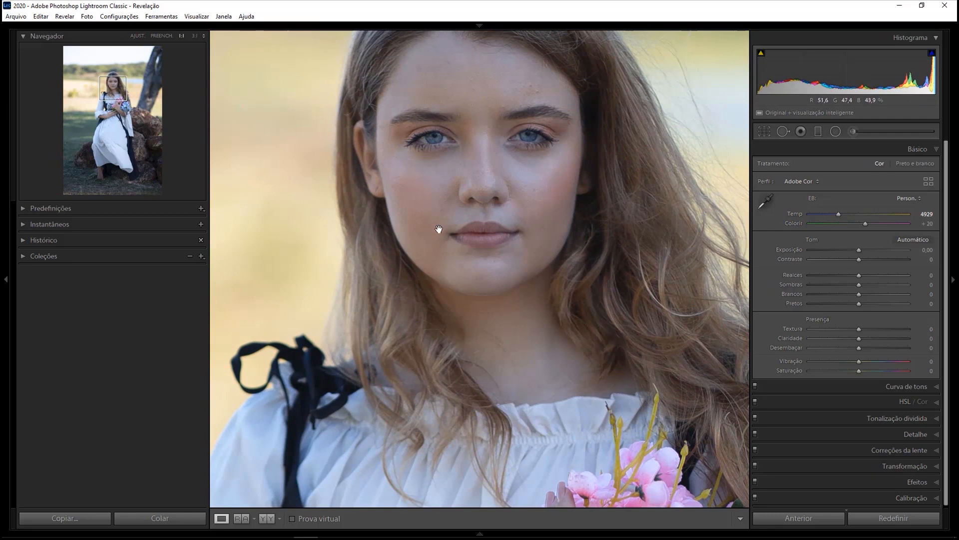
left_click_drag(841, 214, 863, 214)
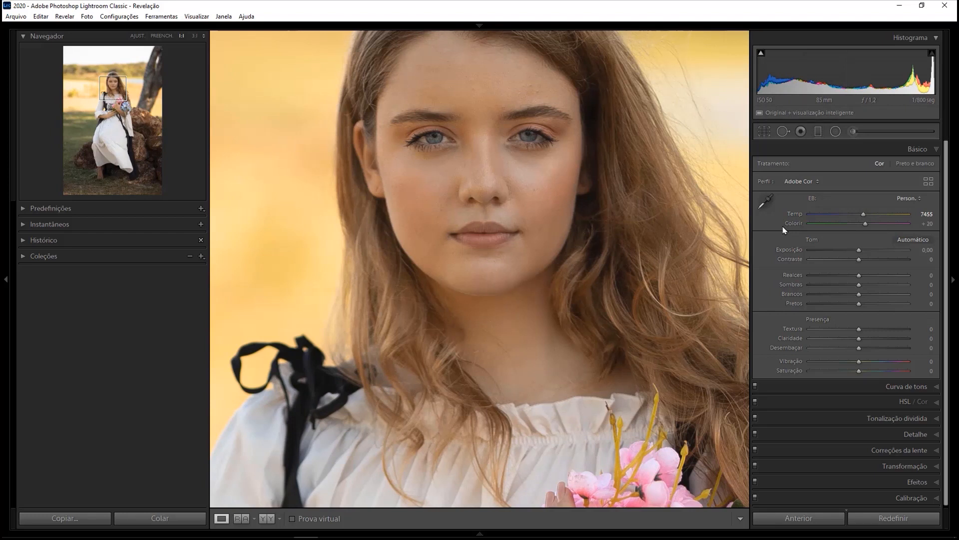
double_click(864, 214)
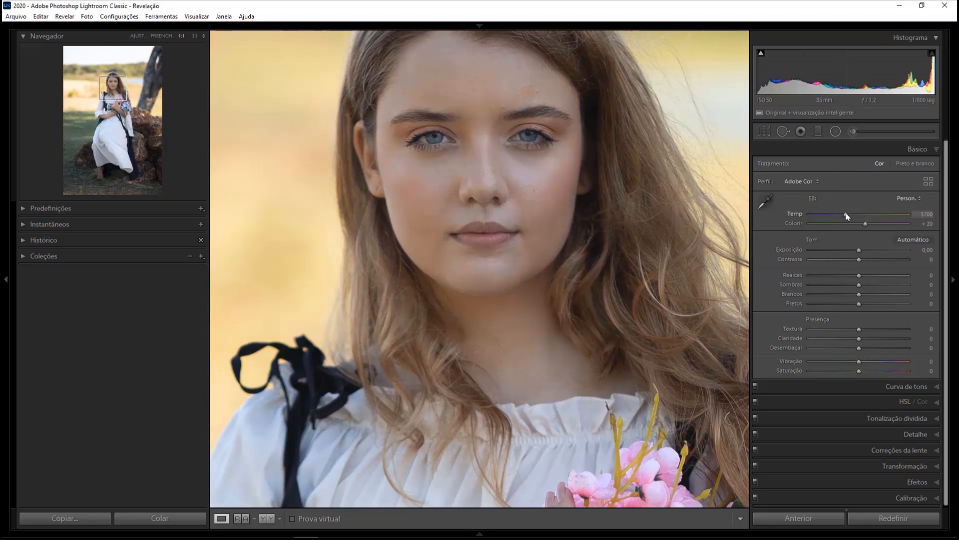
Warm the photo by setting the white balance temperature to 6000.
left_click_drag(846, 214, 849, 215)
left_click(925, 214)
type("6000")
left_click(400, 250)
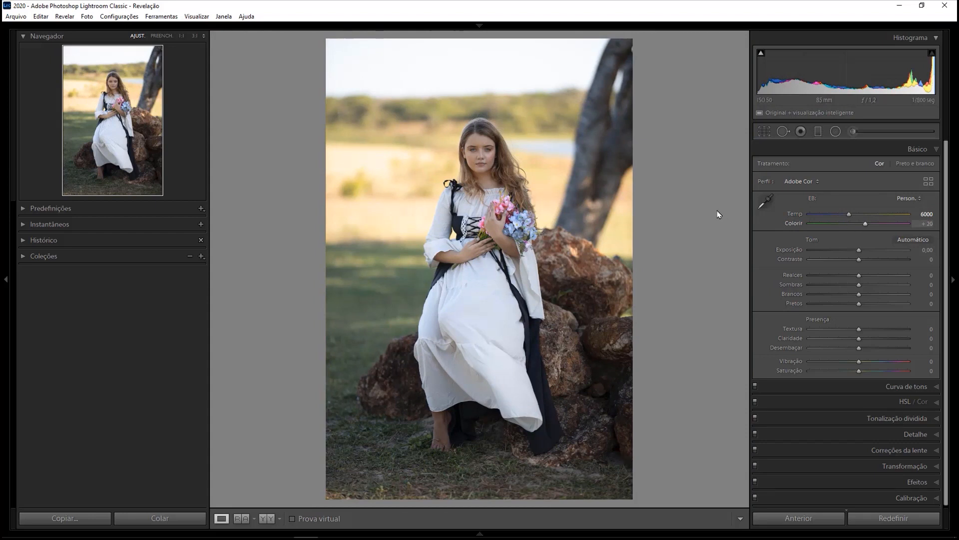
Try shifting the Tint while checking the woman's skin up close, and return it to +20.
left_click(493, 177)
left_click_drag(493, 178, 482, 216)
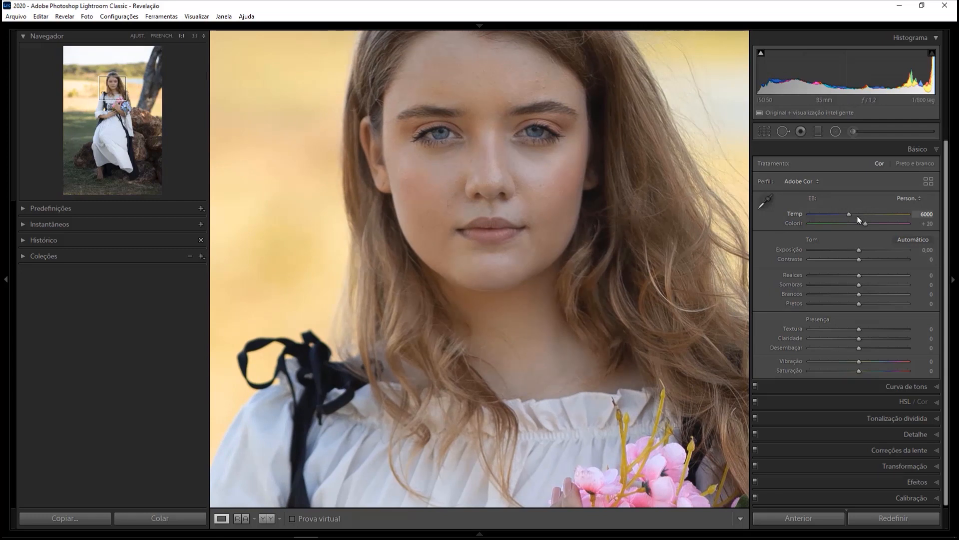
mouse_move(876, 226)
left_mouse_down()
mouse_move(852, 223)
mouse_move(868, 230)
left_mouse_up()
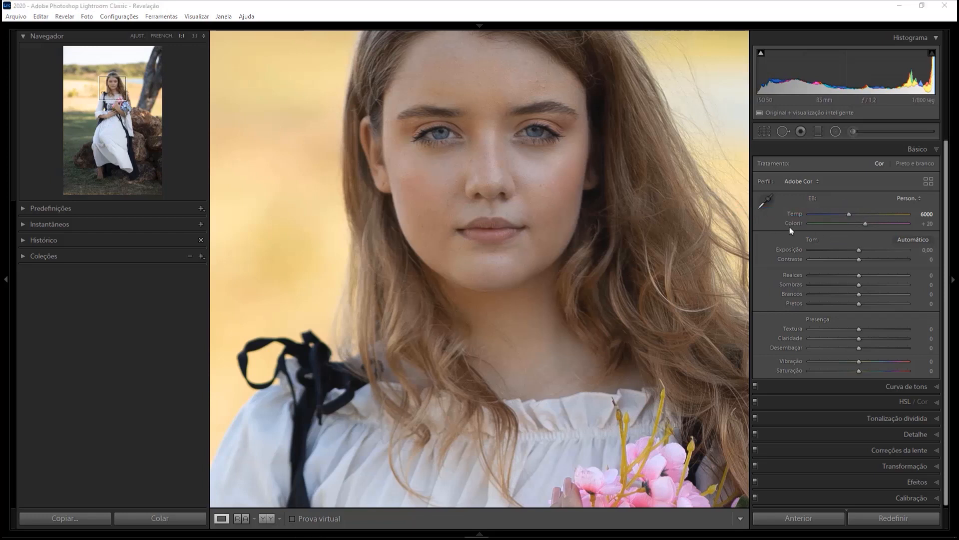
left_click(500, 231)
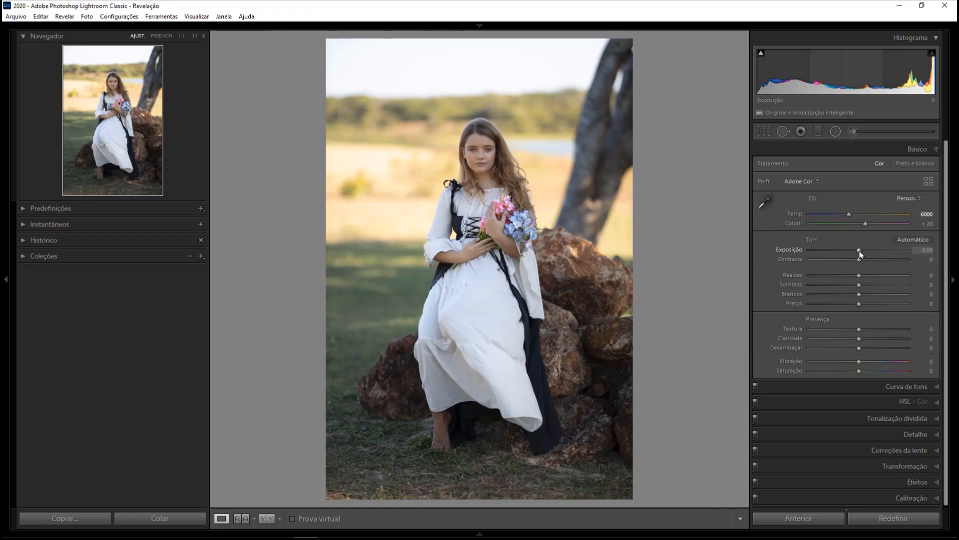
Raise the Exposure to +0.15 while checking the woman's face up close.
left_click(493, 154)
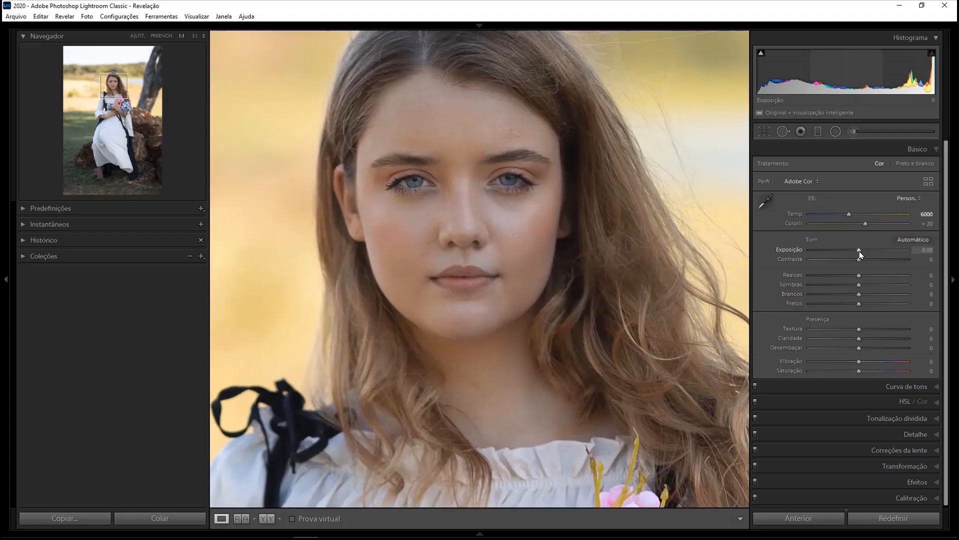
left_click_drag(859, 254, 863, 255)
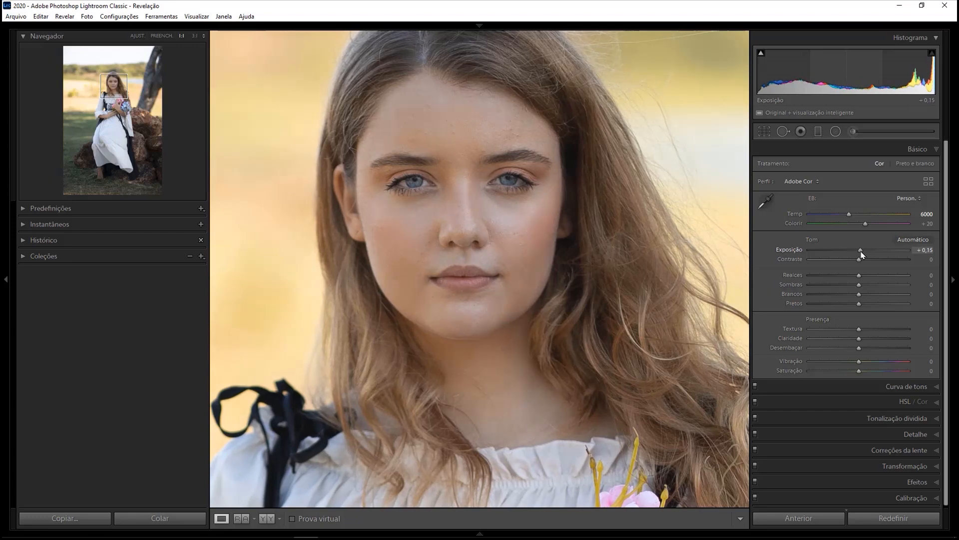
left_click(484, 336)
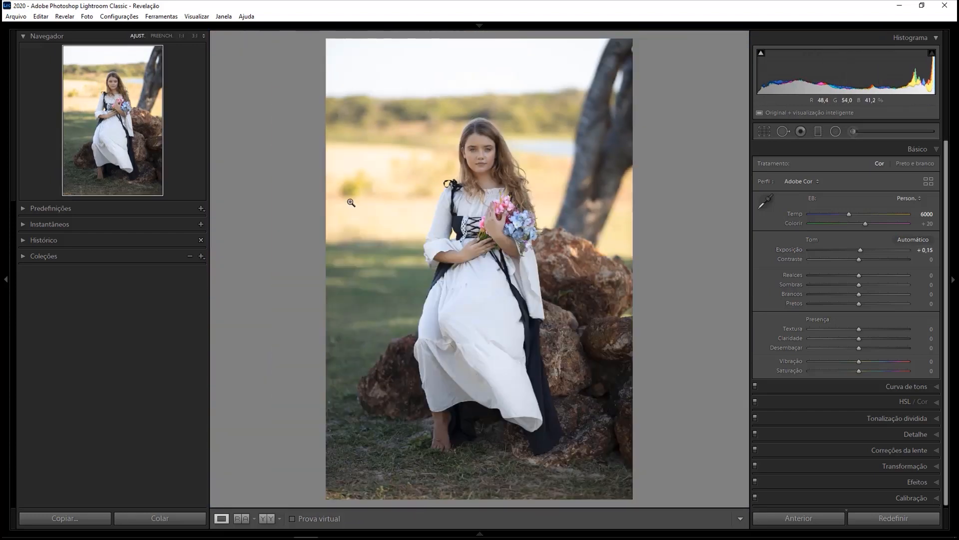
left_click_drag(231, 130, 352, 185)
left_click_drag(272, 65, 370, 130)
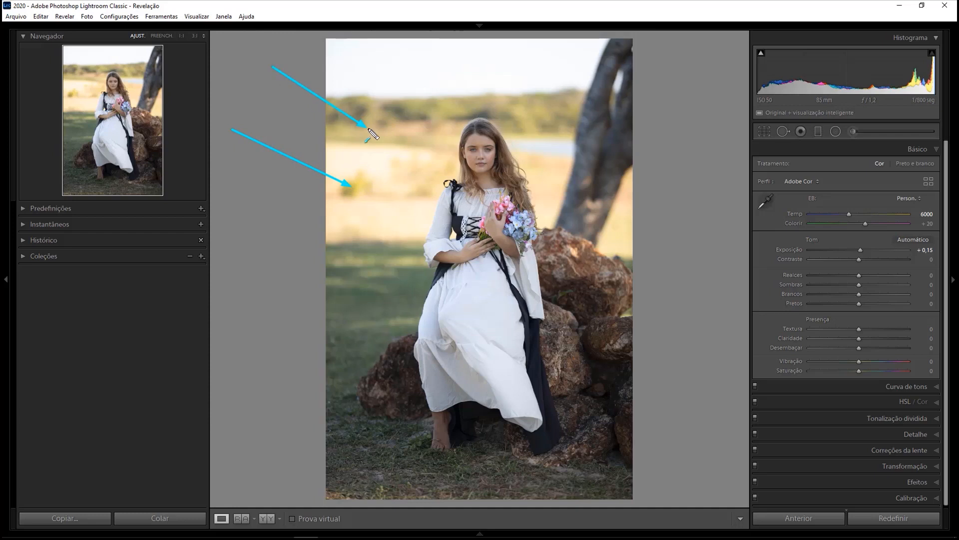
left_click_drag(715, 46, 561, 111)
key("Escape")
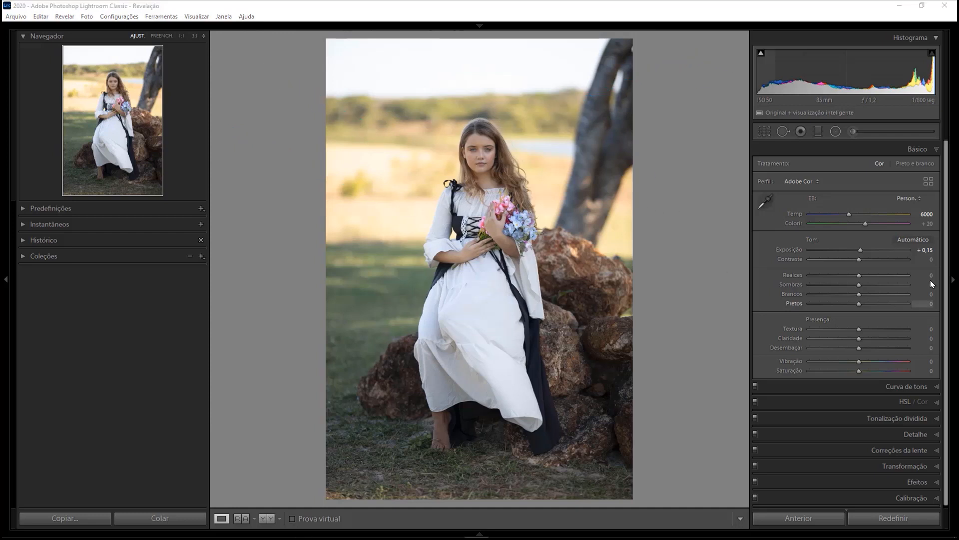
mouse_move(692, 234)
left_mouse_down()
mouse_move(739, 257)
mouse_move(859, 279)
mouse_move(793, 269)
mouse_move(838, 260)
mouse_move(868, 263)
mouse_move(861, 269)
left_mouse_up()
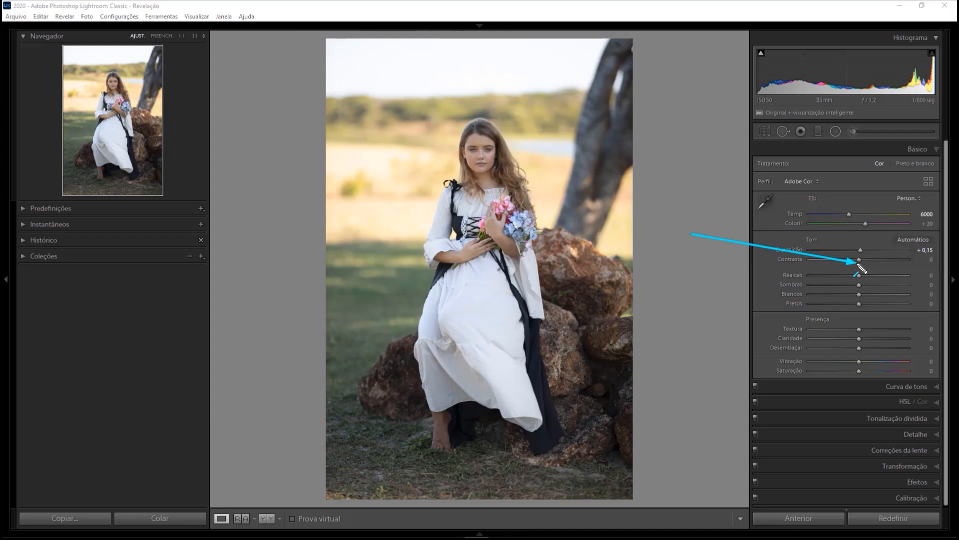
mouse_move(715, 243)
left_mouse_down()
mouse_move(861, 278)
mouse_move(800, 284)
left_mouse_up()
key("Escape")
Lower the photo's Highlights to -100.
left_click_drag(859, 275, 720, 293)
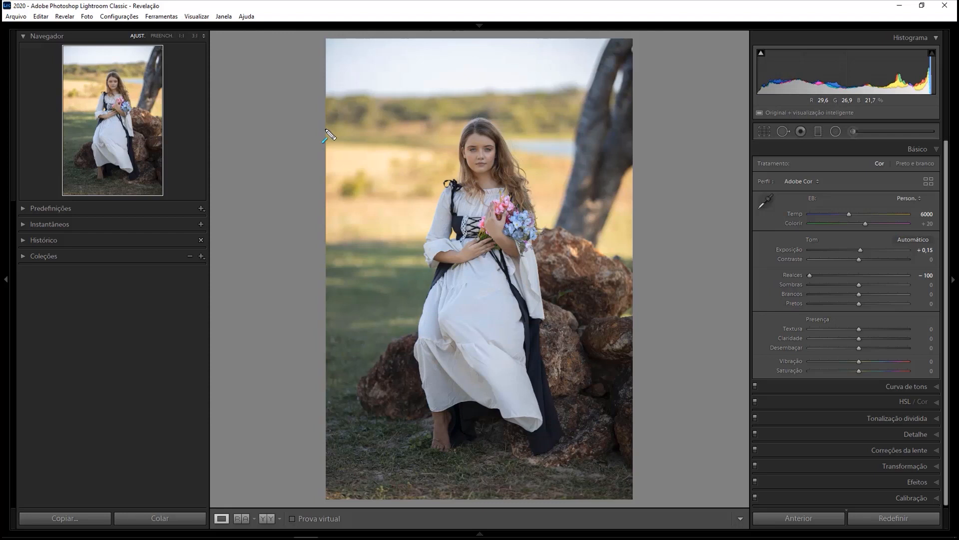
left_click_drag(268, 124, 373, 205)
left_click_drag(274, 60, 378, 104)
left_click_drag(695, 55, 544, 103)
left_click_drag(686, 180, 626, 222)
left_click_drag(464, 131, 504, 179)
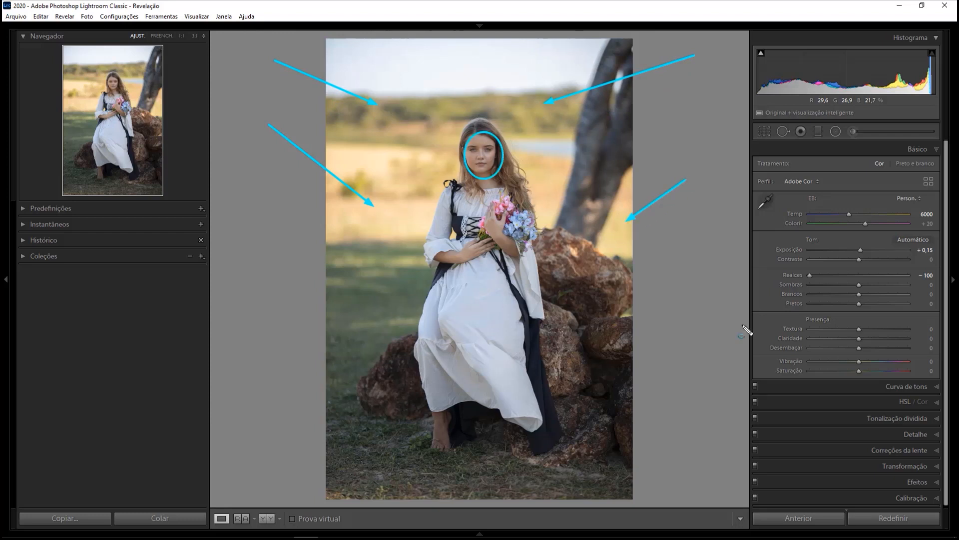
key("Escape")
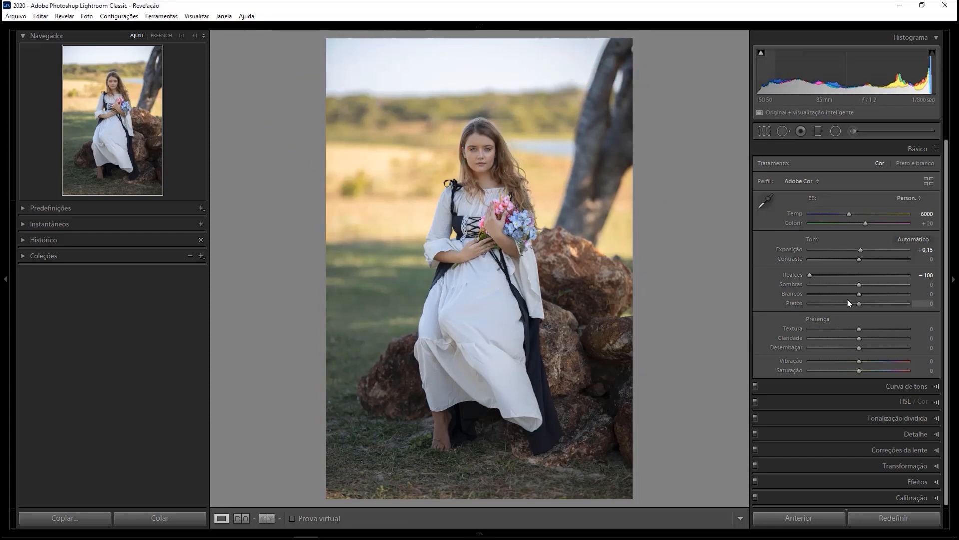
Raise the photo's Shadows to +20.
left_click_drag(864, 288, 869, 290)
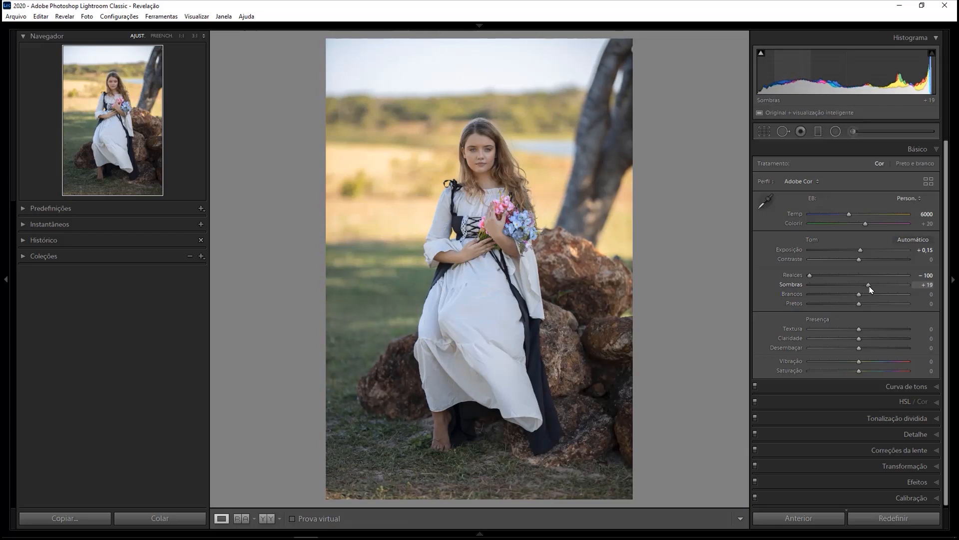
Compare the Highlights at 0 and -100 while checking the woman's face up close, and leave them at -100.
key("z")
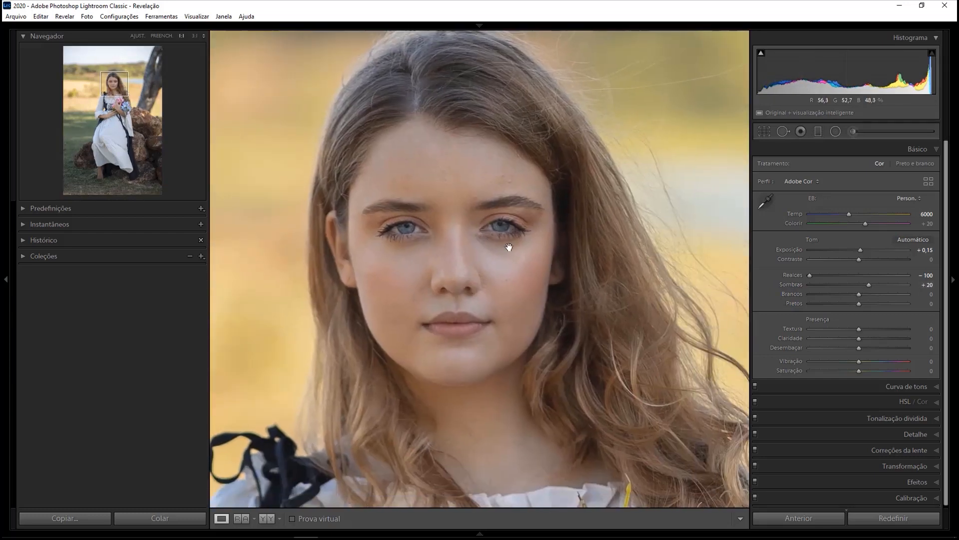
double_click(812, 278)
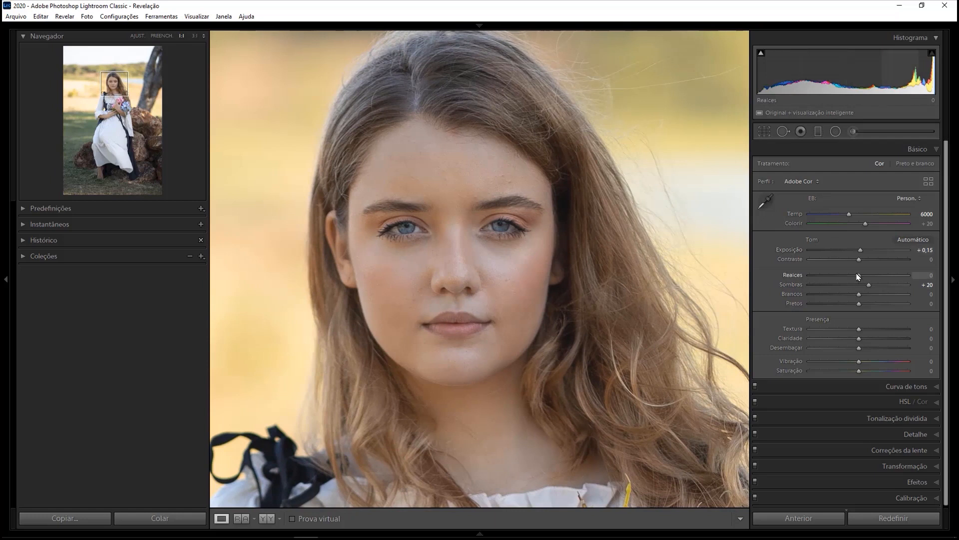
left_click_drag(858, 276, 613, 332)
double_click(810, 275)
left_click_drag(861, 278, 553, 319)
left_click_drag(749, 290, 625, 317)
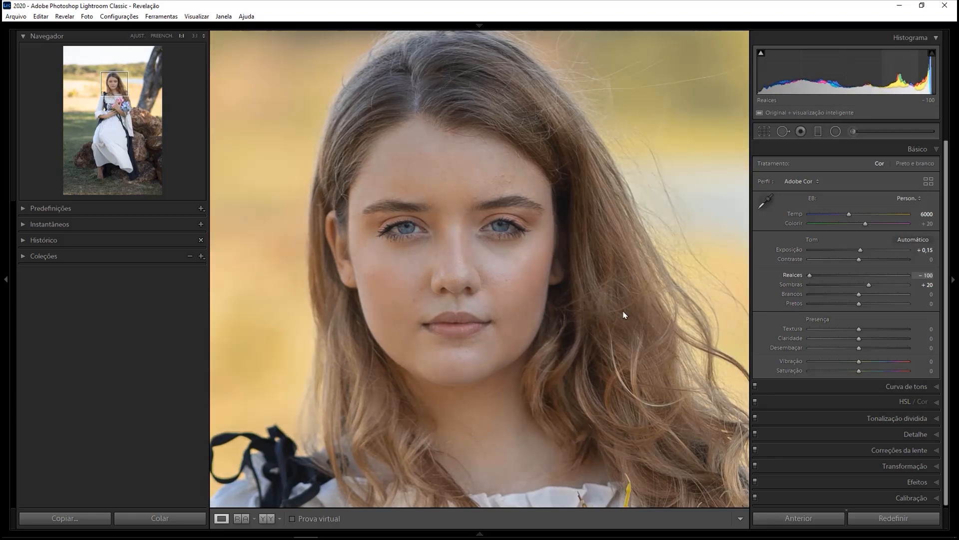
left_click(625, 317)
left_click_drag(743, 295, 660, 307)
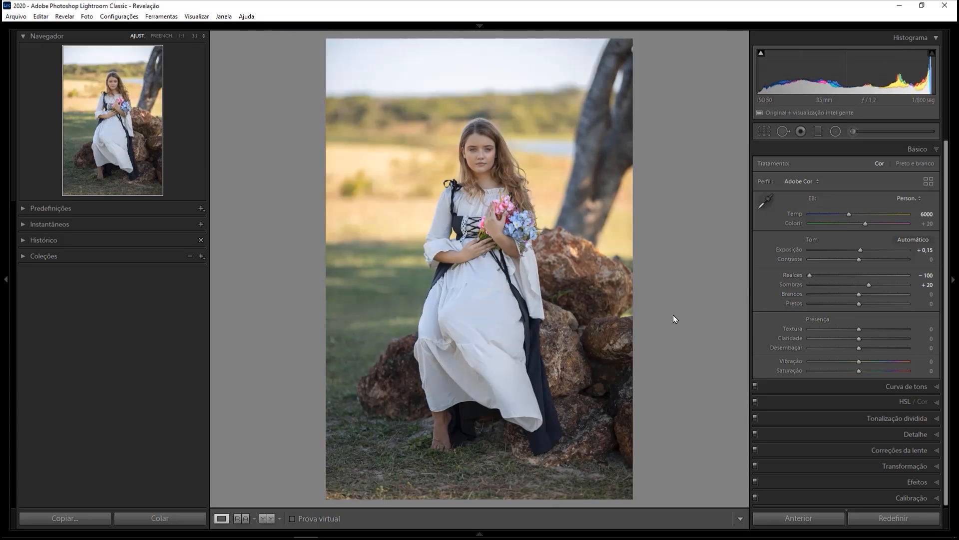
mouse_move(419, 118)
left_mouse_down()
mouse_move(591, 509)
mouse_move(590, 466)
mouse_move(549, 411)
left_mouse_up()
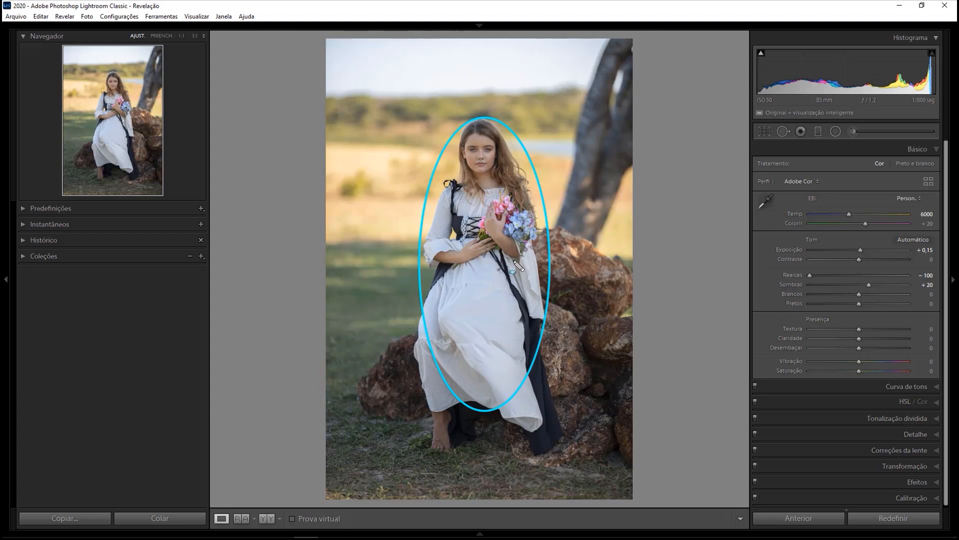
key("e")
left_click_drag(247, 212, 439, 252)
left_click_drag(272, 106, 448, 181)
left_click_drag(704, 161, 522, 256)
mouse_move(687, 77)
left_mouse_down()
mouse_move(500, 169)
mouse_move(517, 180)
left_mouse_up()
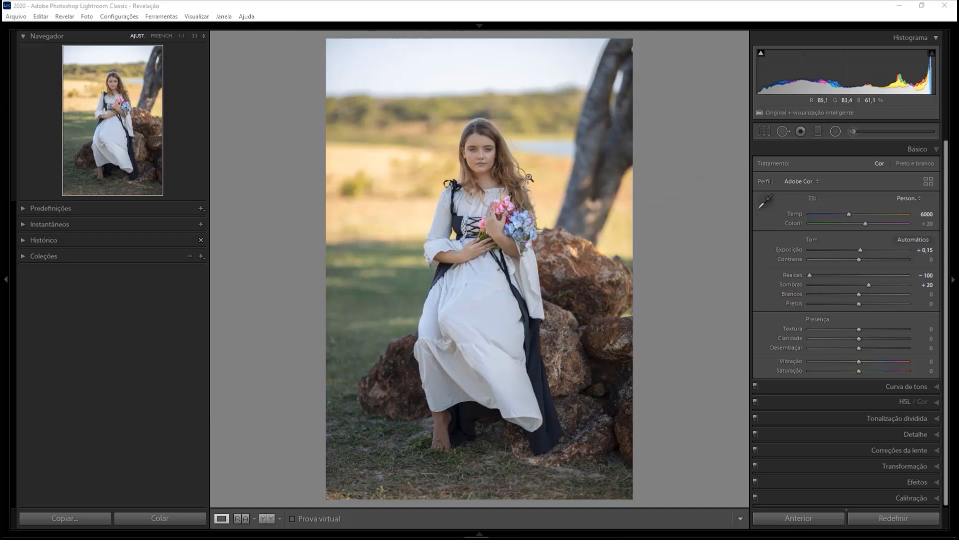
Set the Whites to +20 and the Blacks to -20.
left_click(519, 183)
left_click_drag(866, 297, 873, 297)
left_click(563, 263)
double_click(867, 297)
left_click_drag(858, 294, 870, 302)
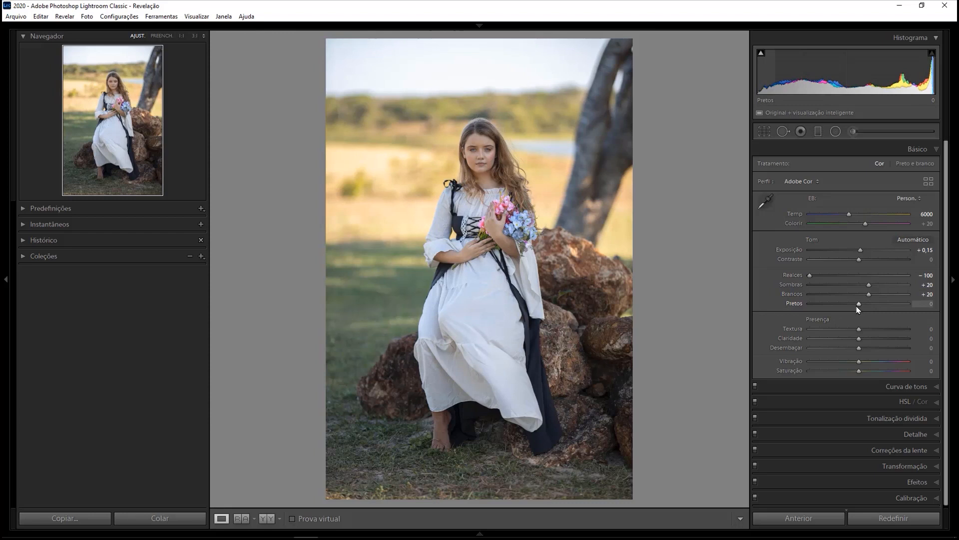
left_click_drag(860, 305, 851, 308)
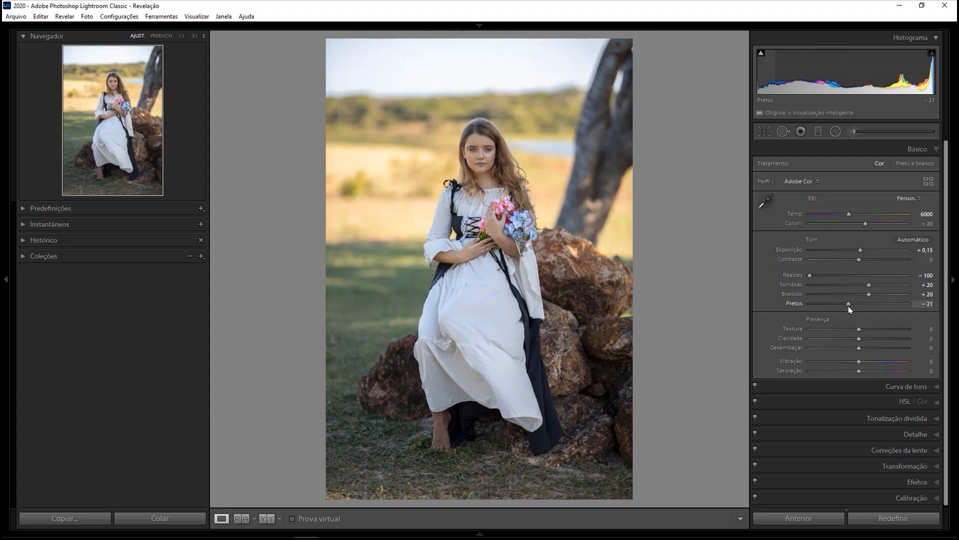
left_click_drag(849, 309, 849, 308)
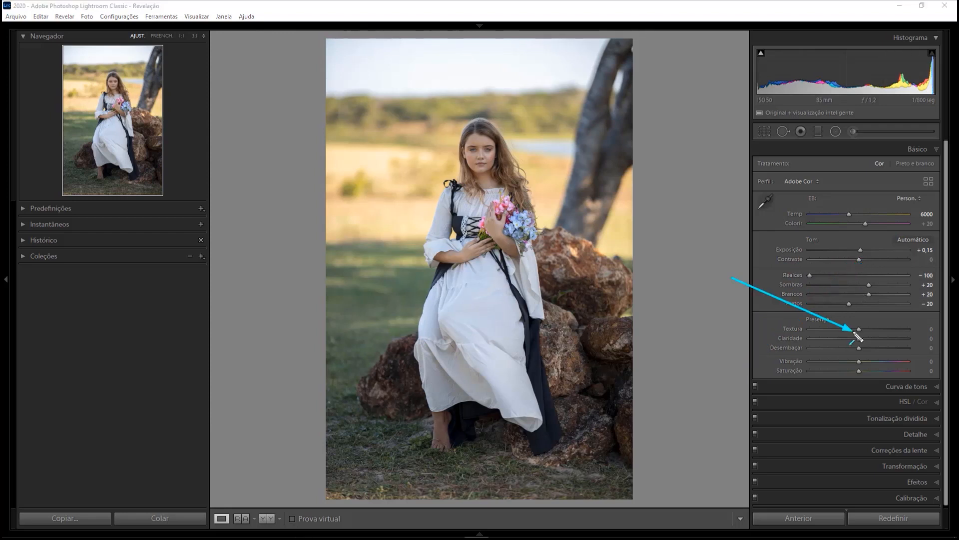
Set the Texture to +15, trying it at 0 and +100 while checking the woman's skin up close.
left_click_drag(858, 335, 869, 337)
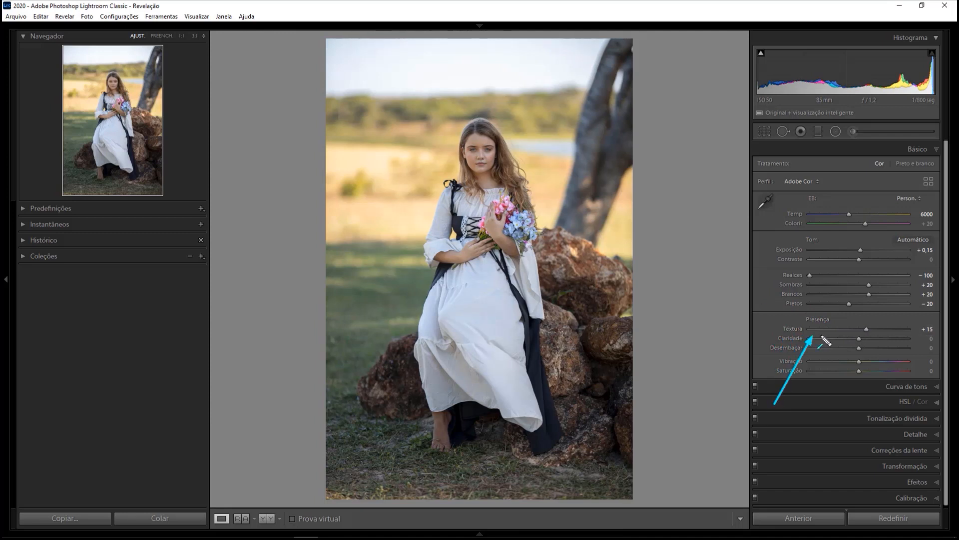
left_click(485, 157)
left_click_drag(866, 330, 935, 334)
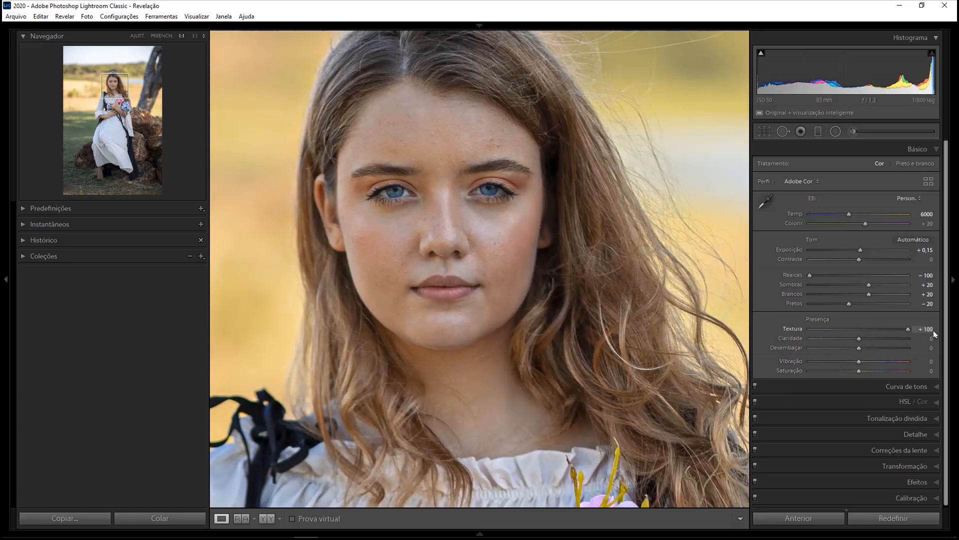
double_click(909, 331)
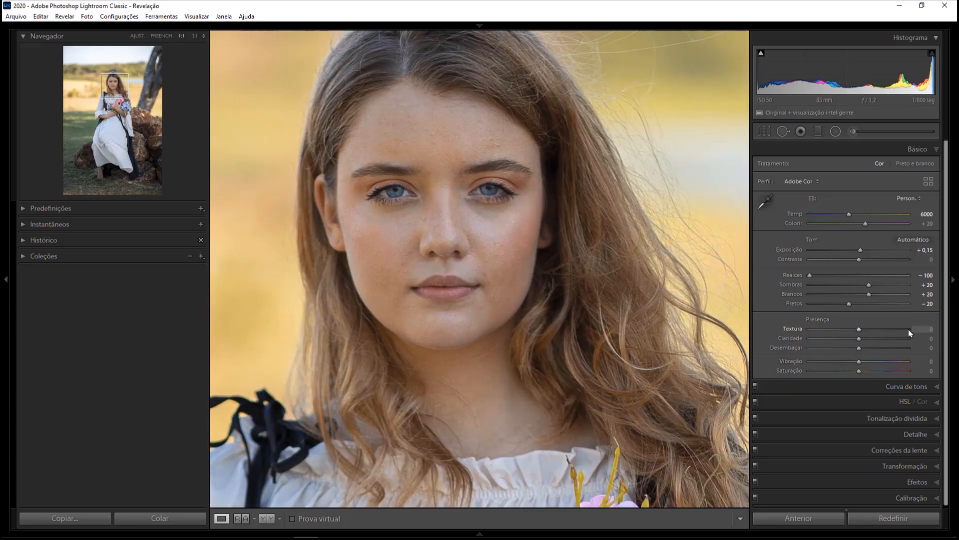
left_click_drag(867, 333, 924, 330)
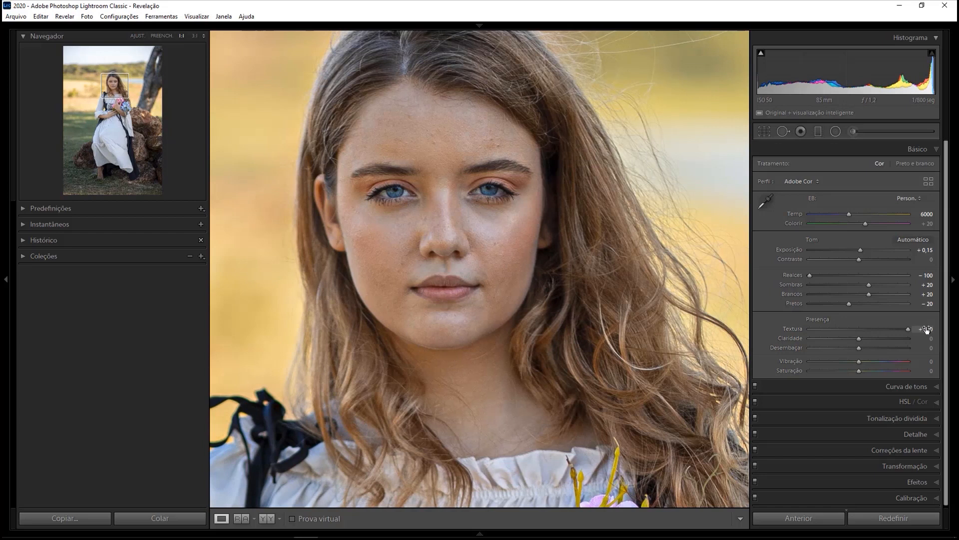
left_click_drag(902, 335, 866, 335)
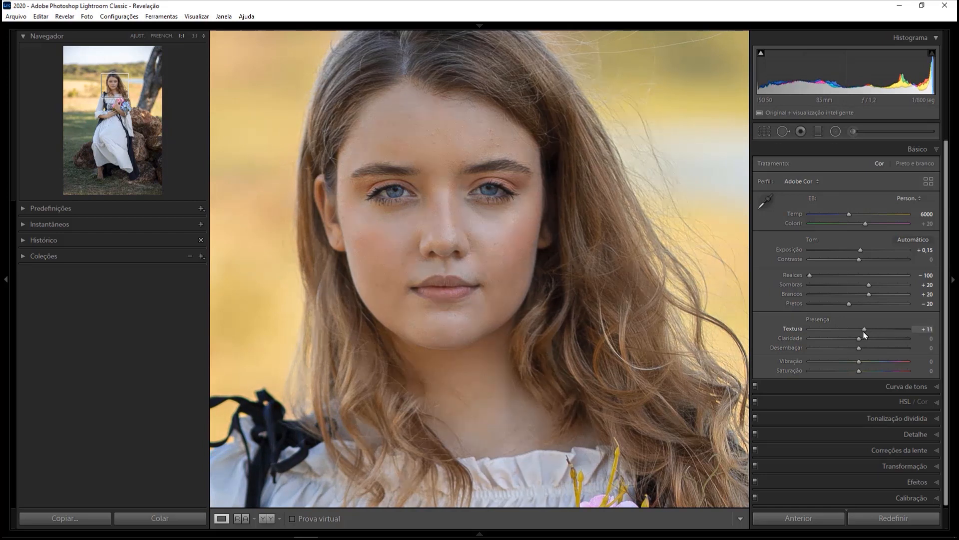
Raise both the Vibrance and the Saturation to +15 and return to the whole photo.
left_click_drag(867, 336, 867, 375)
key("z")
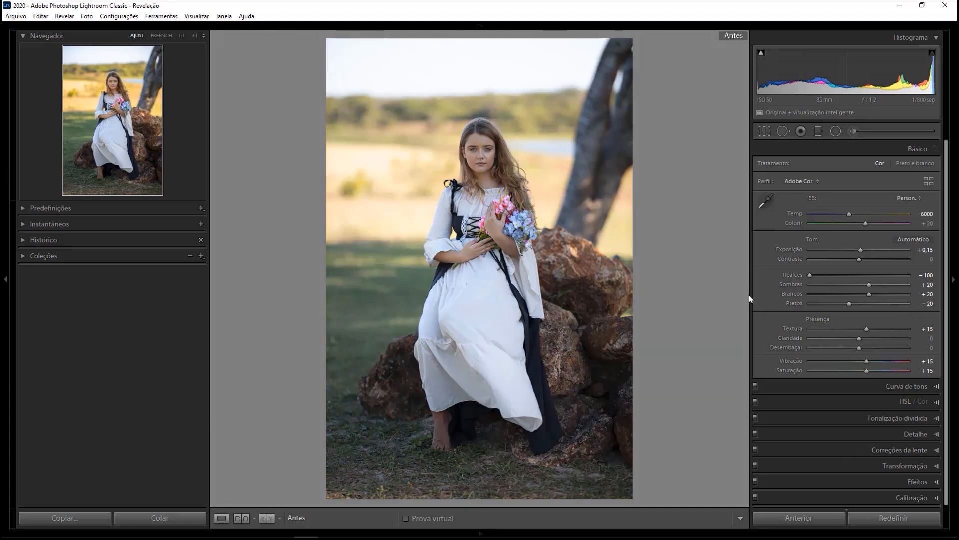
Compare the edited photo with its original version.
key("backslash")
key("backslash")
key("backslash")
key("backslash")
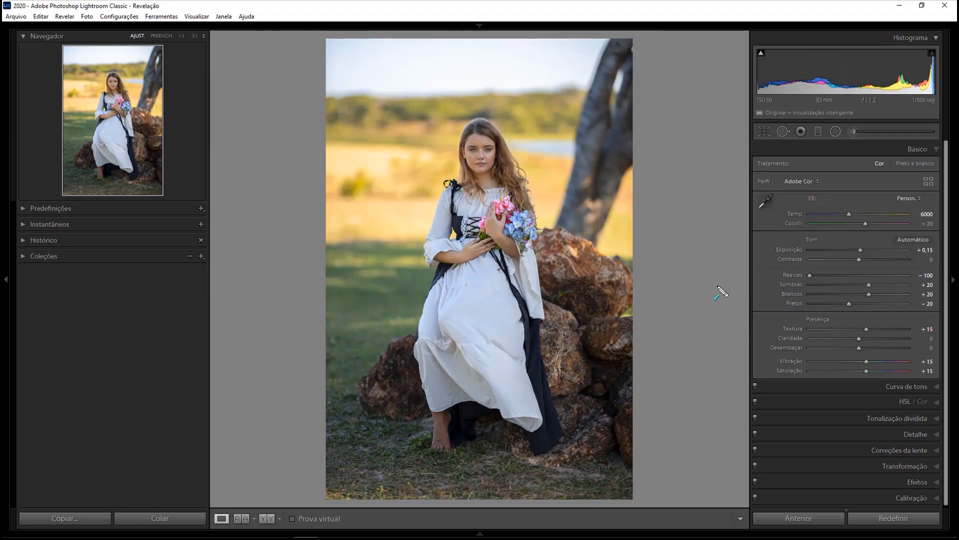
Collapse the Basic adjustments and open the Calibration adjustments.
mouse_move(678, 287)
left_mouse_down()
mouse_move(746, 155)
mouse_move(929, 152)
mouse_move(932, 279)
mouse_move(841, 382)
mouse_move(760, 171)
mouse_move(935, 184)
mouse_move(781, 268)
mouse_move(949, 146)
mouse_move(899, 165)
mouse_move(945, 159)
mouse_move(886, 367)
mouse_move(899, 485)
mouse_move(911, 403)
mouse_move(907, 496)
mouse_move(906, 395)
mouse_move(878, 347)
mouse_move(653, 215)
mouse_move(713, 250)
left_mouse_up()
left_click(928, 150)
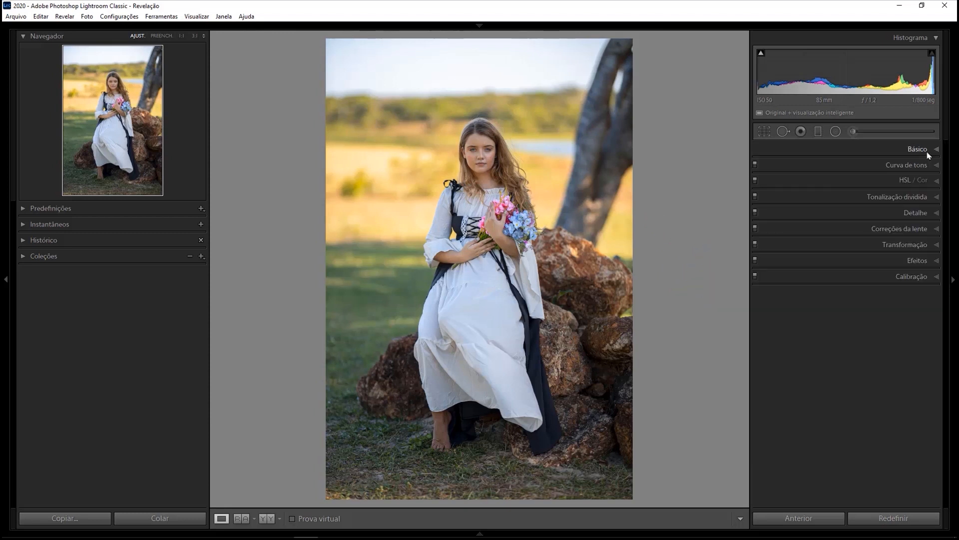
left_click(926, 277)
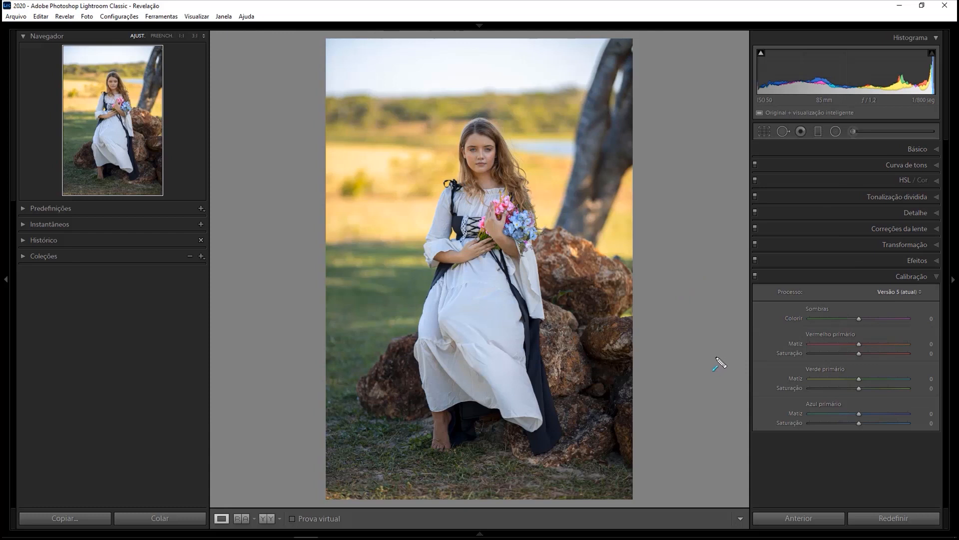
left_click_drag(673, 328, 803, 334)
left_click_drag(695, 383, 798, 372)
left_click_drag(707, 452, 804, 411)
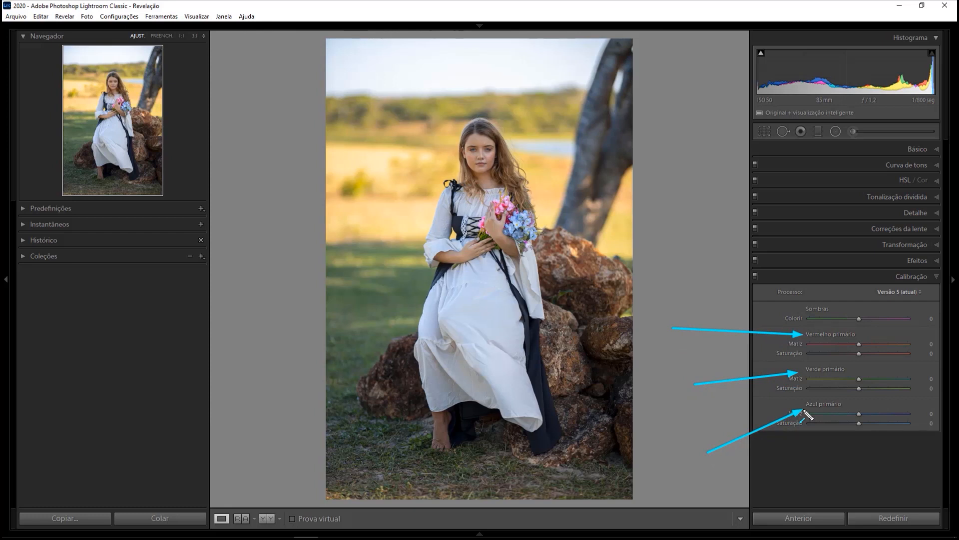
key("Escape")
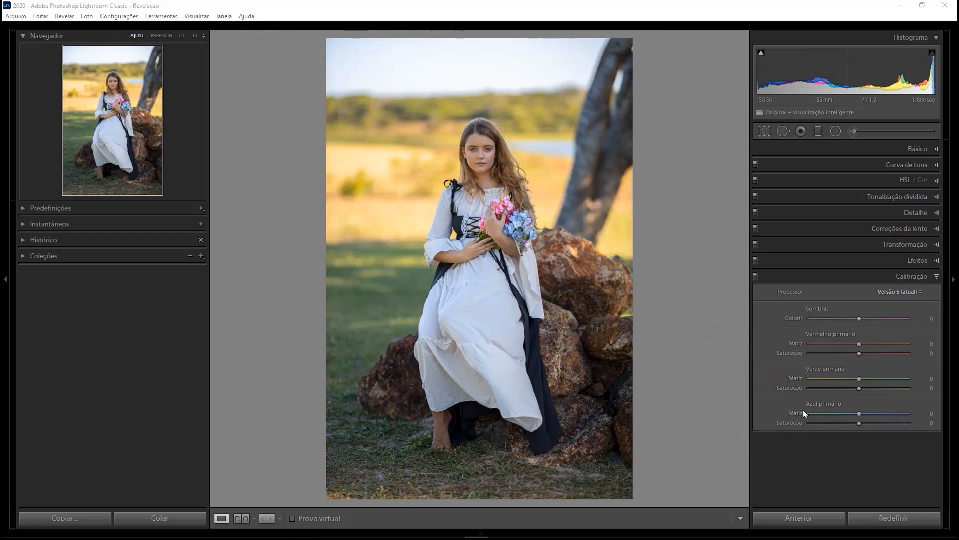
Try Calibration hues of -20 for the red primary and +51 for the green primary, compare with Calibration off, and reset both.
left_click_drag(859, 346, 884, 378)
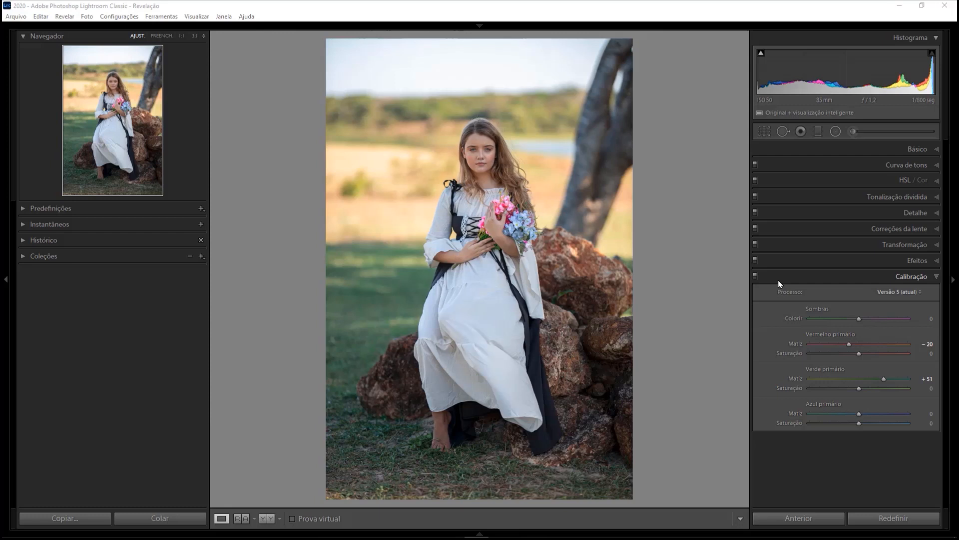
left_click(755, 276)
left_click(755, 277)
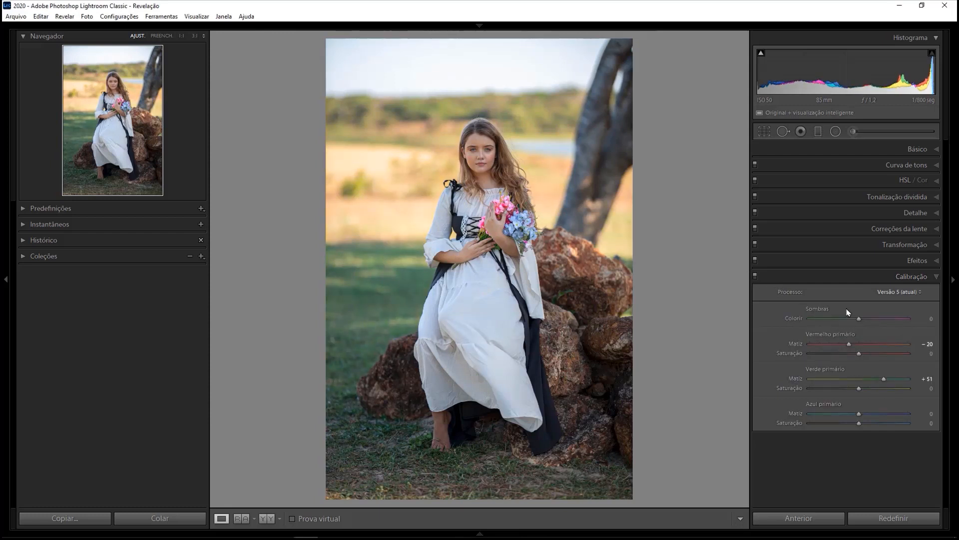
double_click(851, 345)
double_click(883, 378)
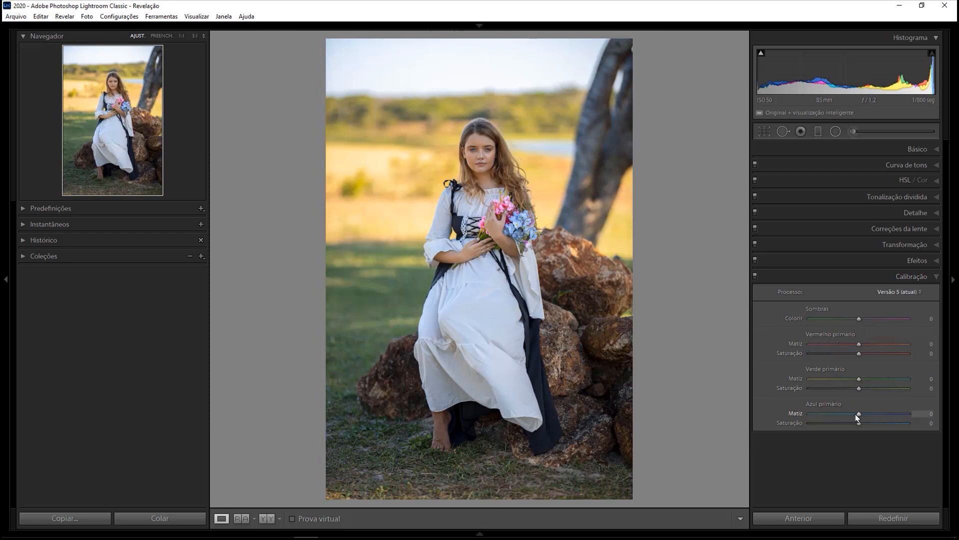
Try Calibration with blue primary Hue -53 and Saturation -19, red primary Hue +52 and Saturation -32, and a raised green primary Hue.
left_click_drag(860, 415, 835, 419)
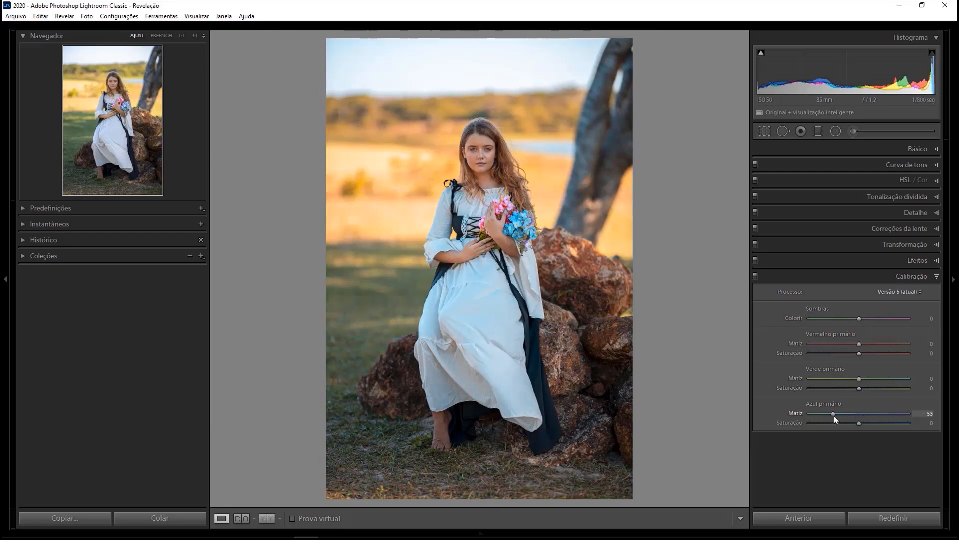
left_click_drag(860, 344, 885, 343)
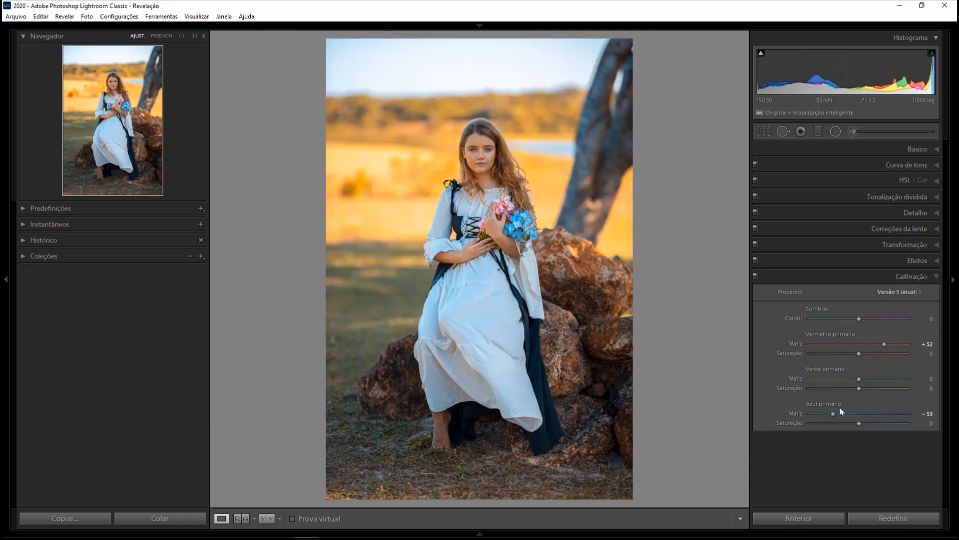
mouse_move(859, 353)
left_mouse_down()
mouse_move(831, 353)
mouse_move(843, 357)
left_mouse_up()
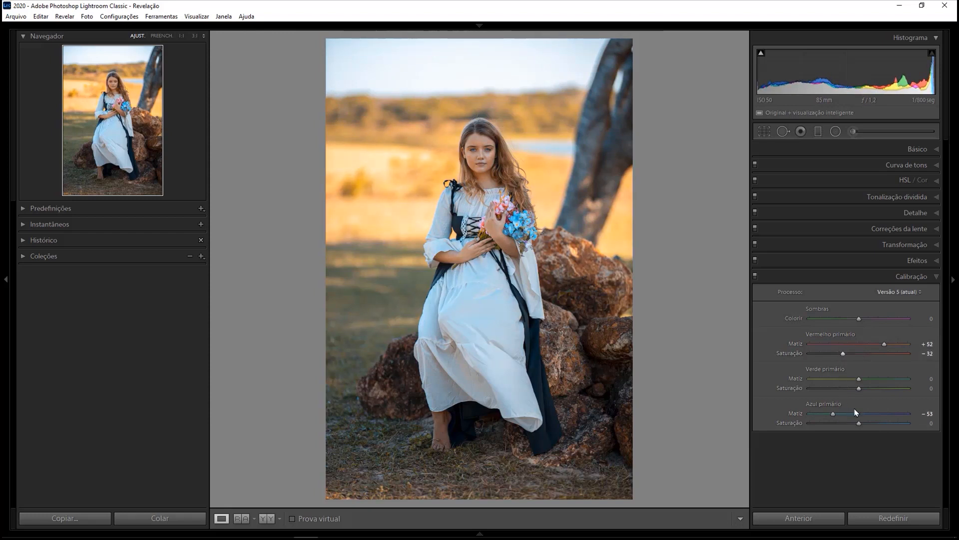
left_click_drag(859, 424, 847, 426)
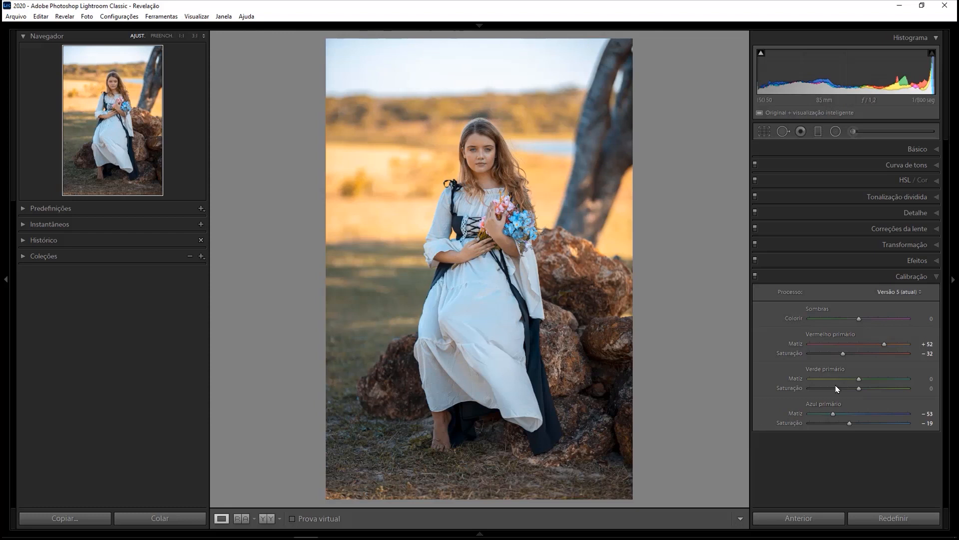
mouse_move(859, 381)
left_mouse_down()
mouse_move(886, 379)
mouse_move(820, 387)
mouse_move(873, 385)
left_mouse_up()
Reset the blue, green and red primary Calibration values to 0.
double_click(833, 413)
double_click(849, 423)
double_click(869, 380)
double_click(844, 354)
double_click(885, 344)
Set the Calibration hue to -32 for the red primary and +49 for the green primary, and switch Calibration off for comparison.
left_click_drag(858, 344, 885, 382)
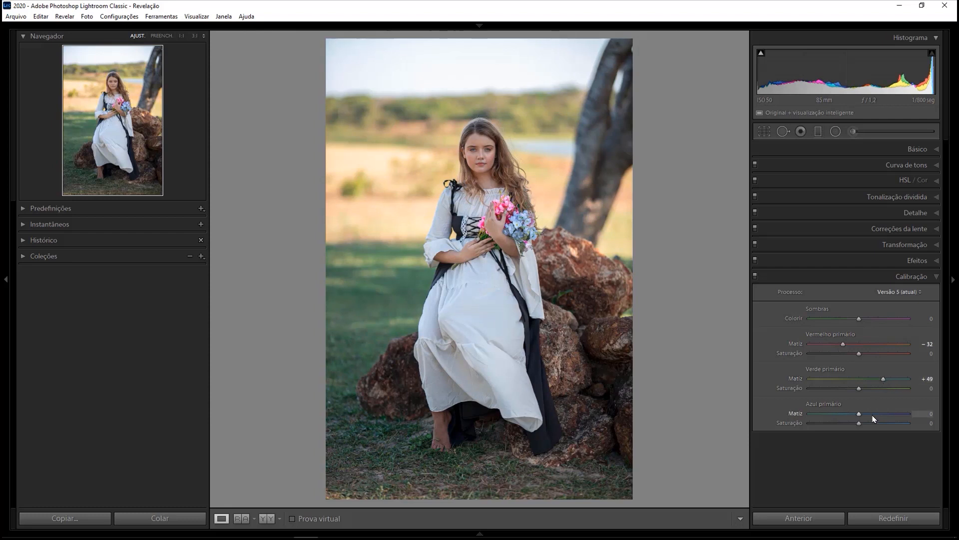
left_click(755, 276)
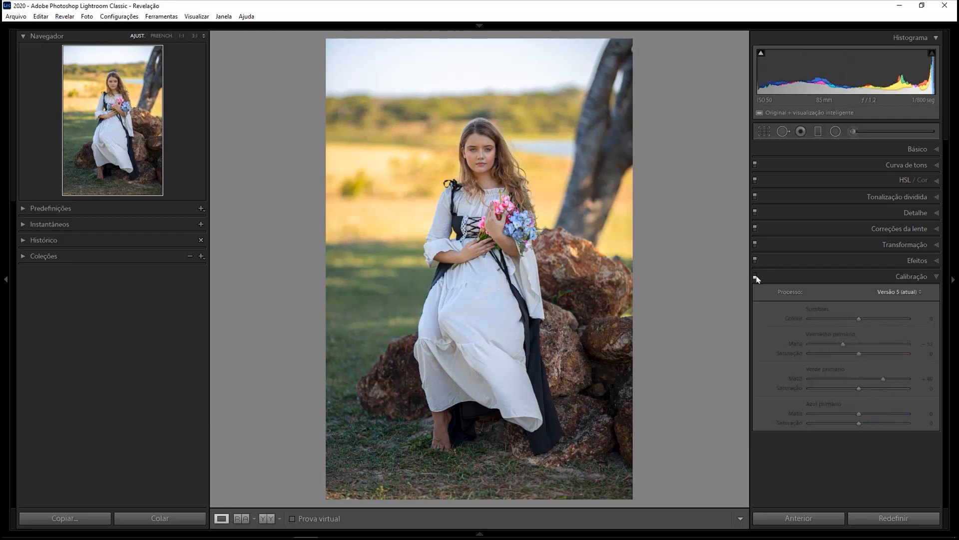
Switch the Calibration adjustments back on, collapse that section and show the HSL hue adjustments.
left_click(756, 277)
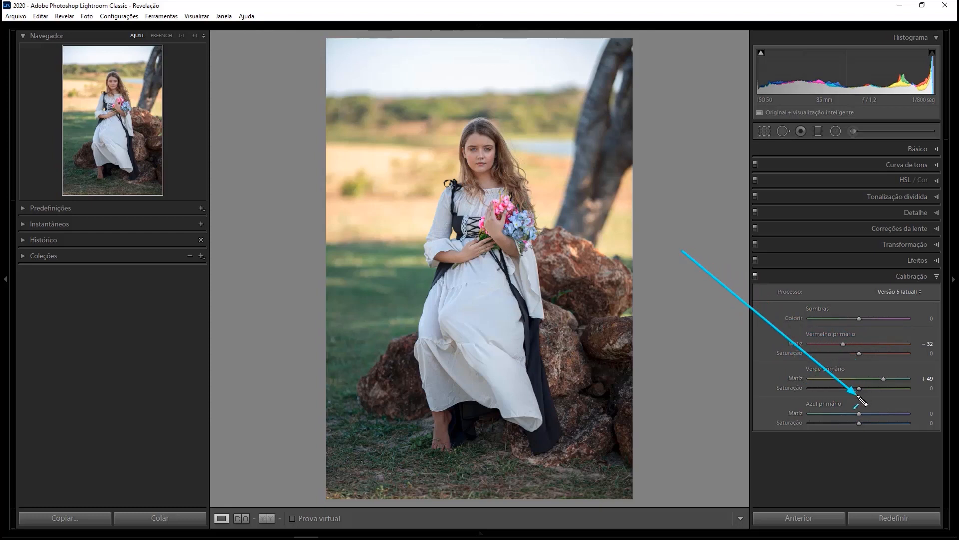
left_click(840, 275)
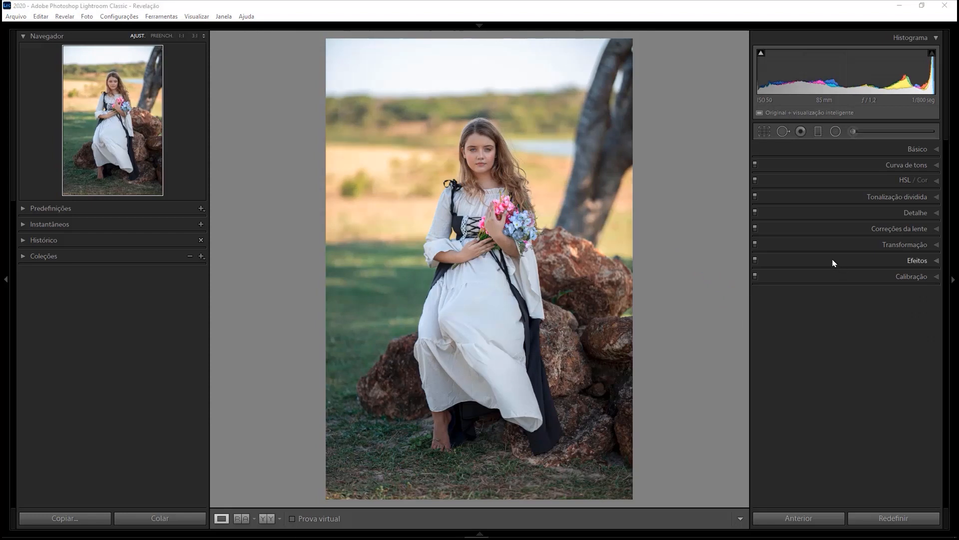
left_click(937, 182)
left_click_drag(707, 281, 767, 202)
left_click_drag(794, 267, 811, 202)
left_click_drag(850, 277, 870, 194)
key("Escape")
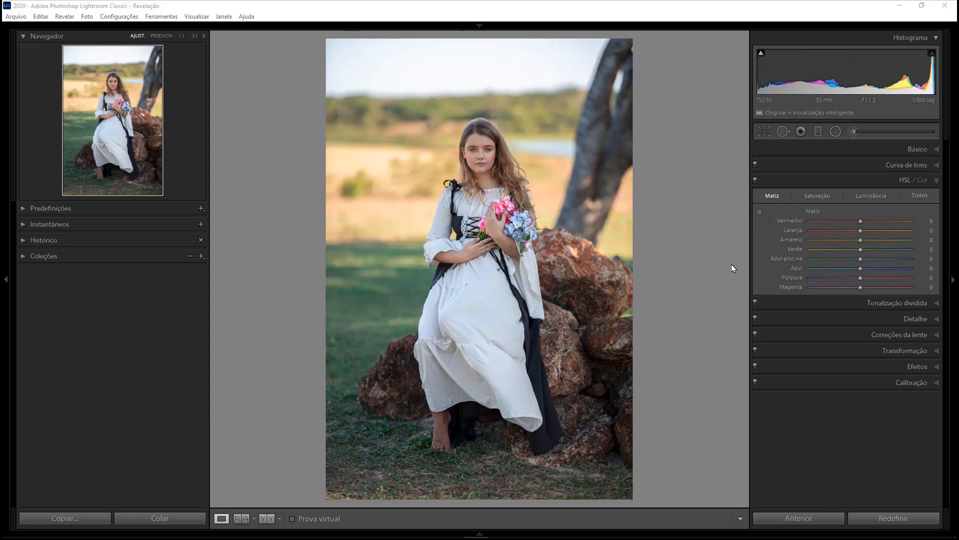
mouse_move(723, 261)
left_mouse_down()
mouse_move(776, 190)
mouse_move(787, 205)
mouse_move(864, 200)
mouse_move(856, 197)
mouse_move(878, 205)
mouse_move(882, 193)
mouse_move(858, 207)
mouse_move(882, 197)
mouse_move(770, 204)
left_mouse_up()
key("Escape")
Set the red HSL hue to +7, judging its effect on the face at values of +38 and +100 as well.
left_click(473, 160)
left_click_drag(473, 160, 488, 207)
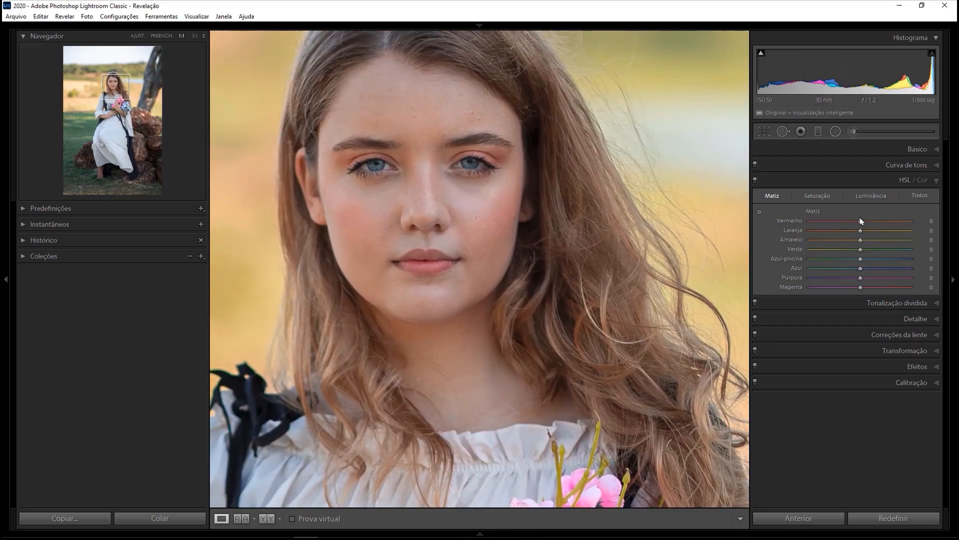
mouse_move(862, 225)
left_mouse_down()
mouse_move(878, 220)
mouse_move(833, 223)
mouse_move(871, 222)
left_mouse_up()
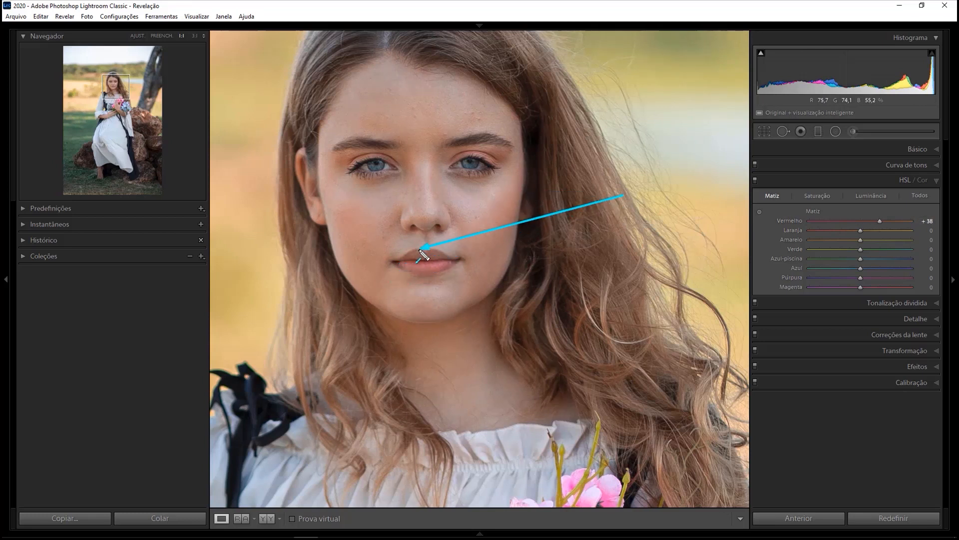
left_click_drag(893, 222, 956, 220)
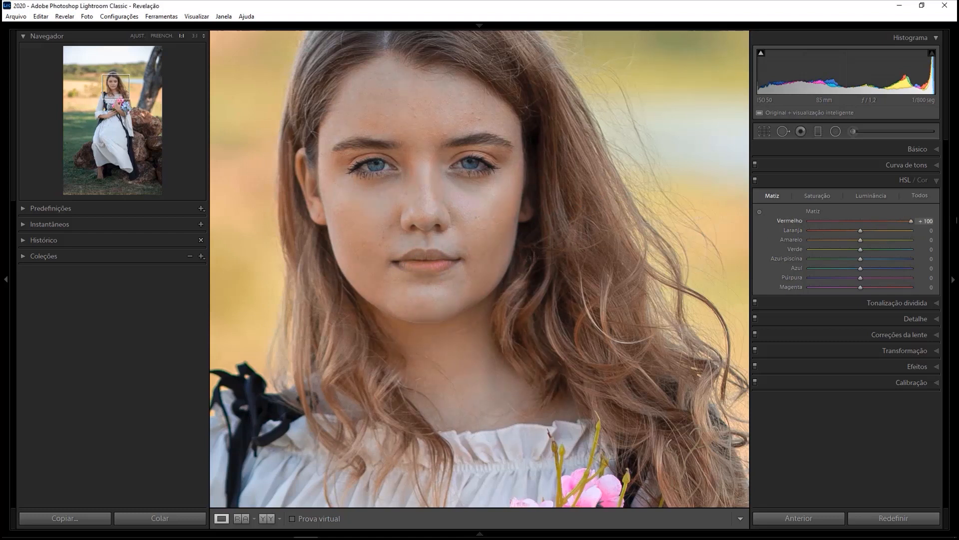
left_click_drag(829, 217, 752, 237)
Try a strongly altered orange HSL hue, reset it and set it to +11 for the skin.
left_click_drag(862, 233, 724, 252)
double_click(900, 231)
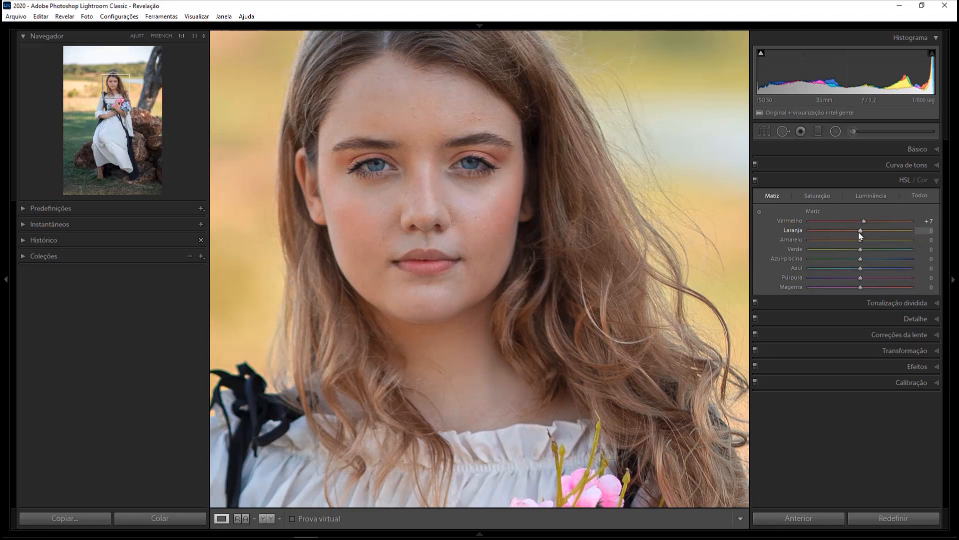
left_click_drag(859, 233, 865, 232)
left_click(507, 214)
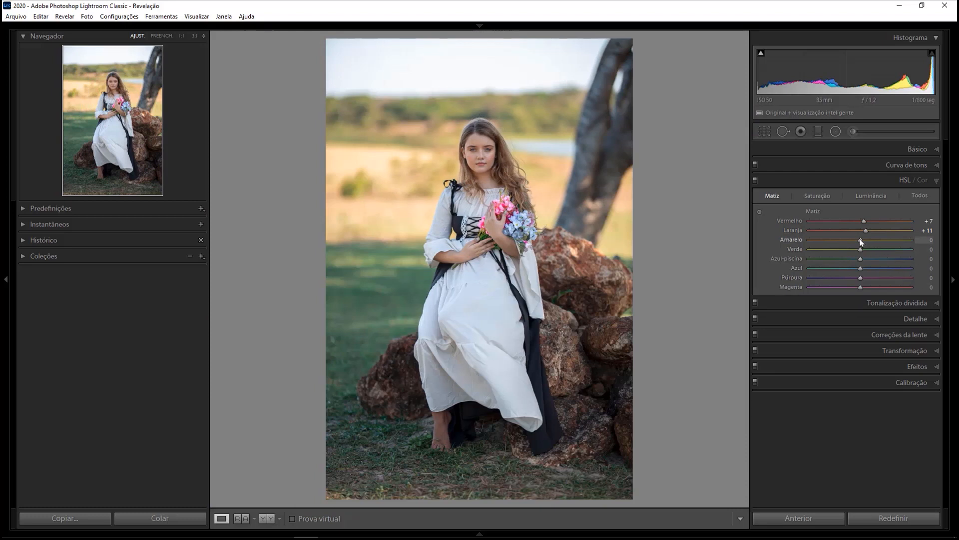
Try the yellow HSL hue at -100 on the field background and reset it to 0.
left_click_drag(862, 244, 691, 264)
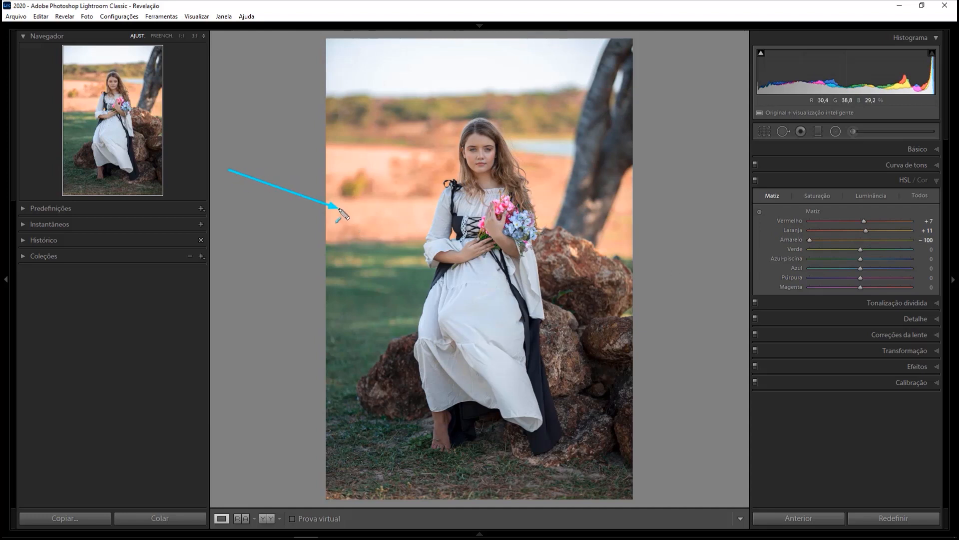
left_click_drag(719, 176, 635, 240)
mouse_move(668, 131)
left_mouse_down()
mouse_move(515, 193)
mouse_move(556, 173)
left_mouse_up()
key("Escape")
double_click(811, 241)
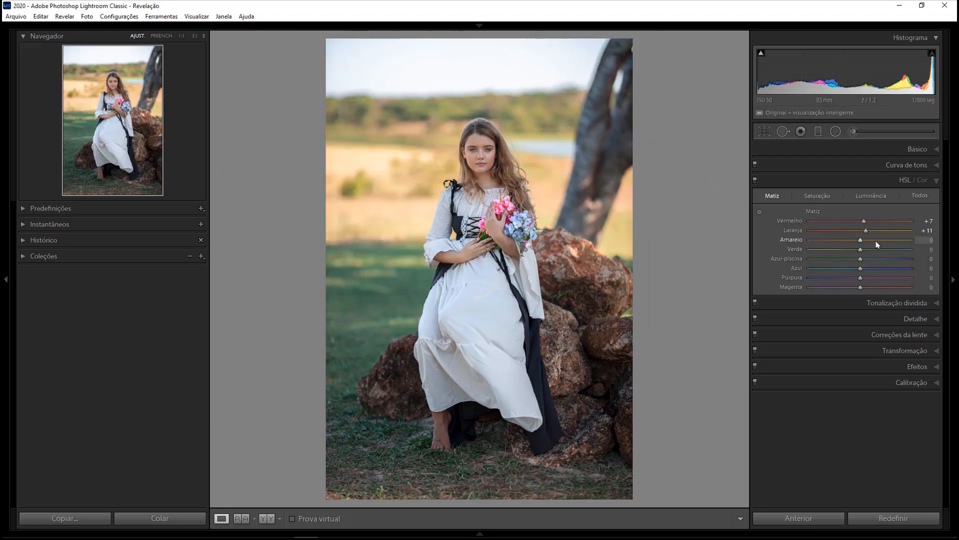
Try the yellow HSL hue at +100 on the field background and reset it to 0.
left_click_drag(861, 243, 913, 241)
mouse_move(253, 285)
left_mouse_down()
mouse_move(372, 231)
mouse_move(343, 128)
mouse_move(407, 150)
mouse_move(414, 221)
left_mouse_up()
key("Escape")
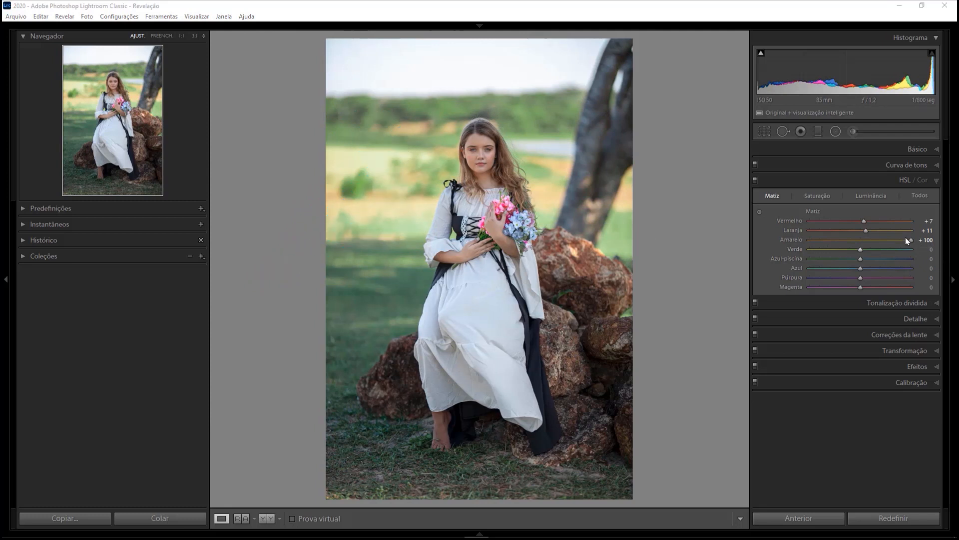
double_click(912, 239)
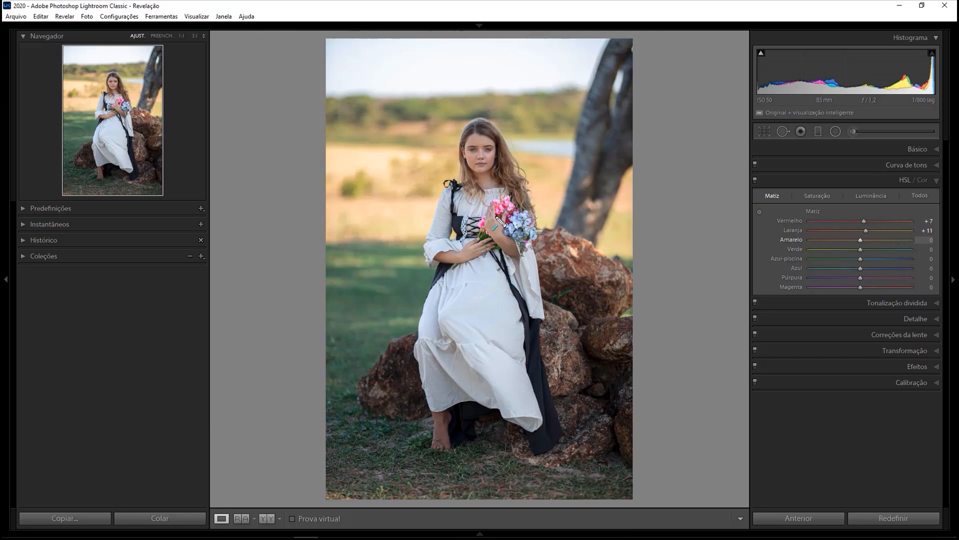
left_click_drag(214, 240, 363, 206)
left_click_drag(292, 163, 329, 166)
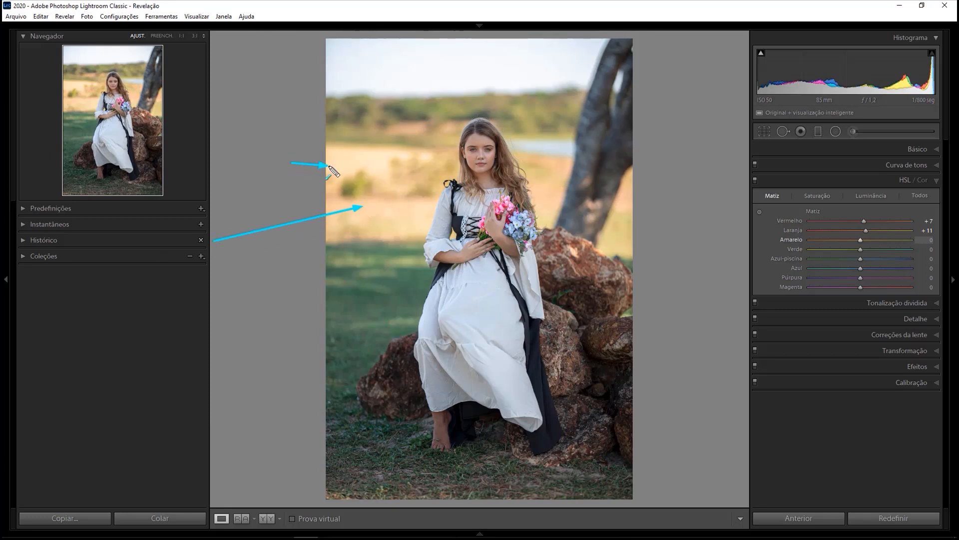
left_click_drag(658, 169, 574, 179)
key("Escape")
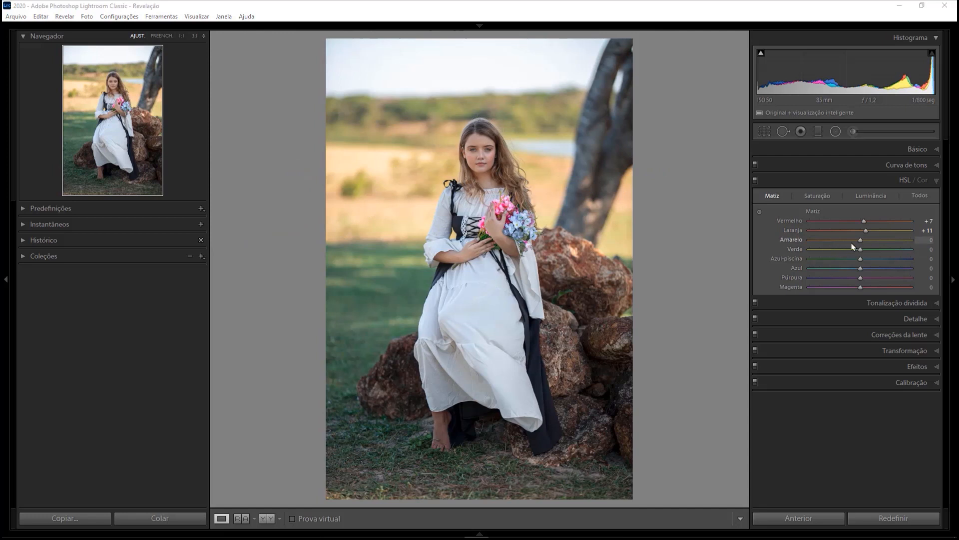
left_click_drag(272, 261, 368, 224)
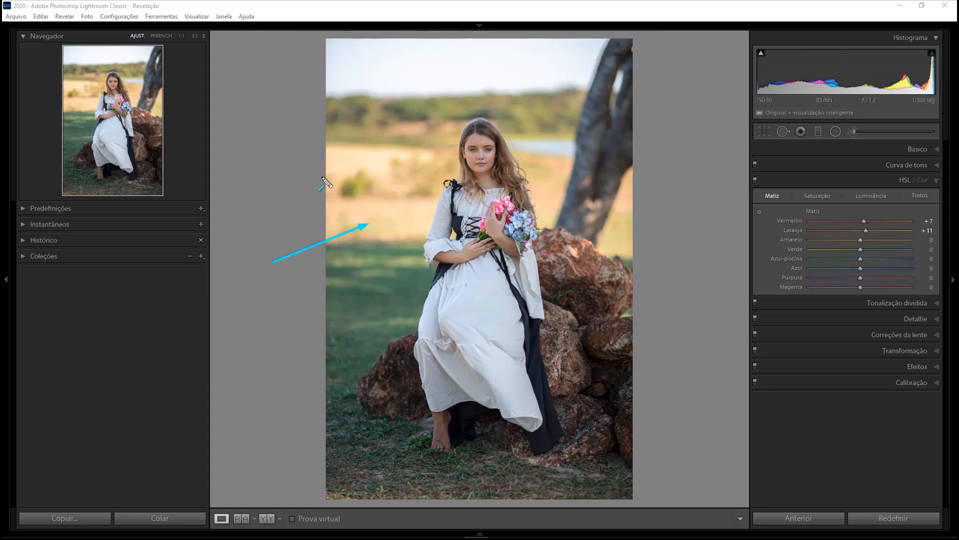
key("Escape")
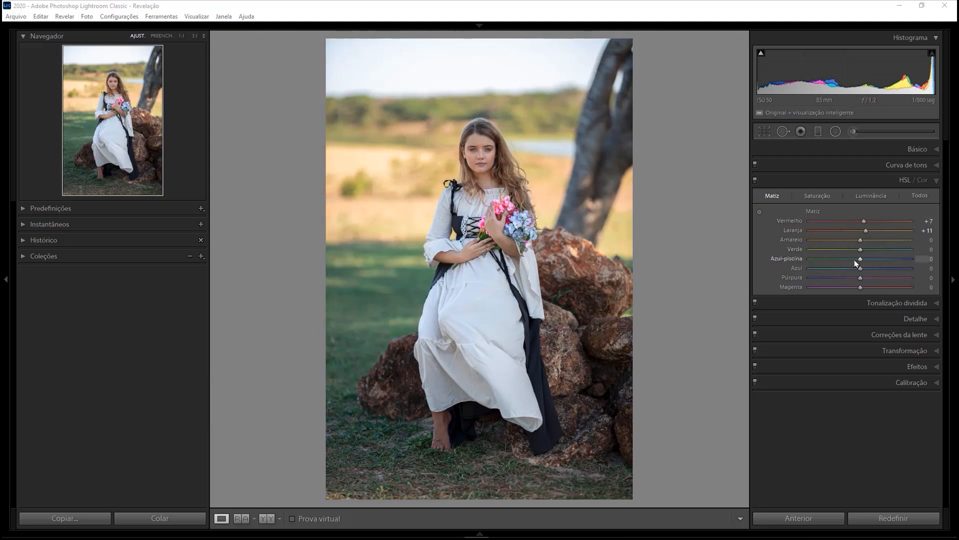
Set the green HSL hue to -100, try +100 on the grass for comparison and undo that trial.
left_click_drag(862, 251, 802, 257)
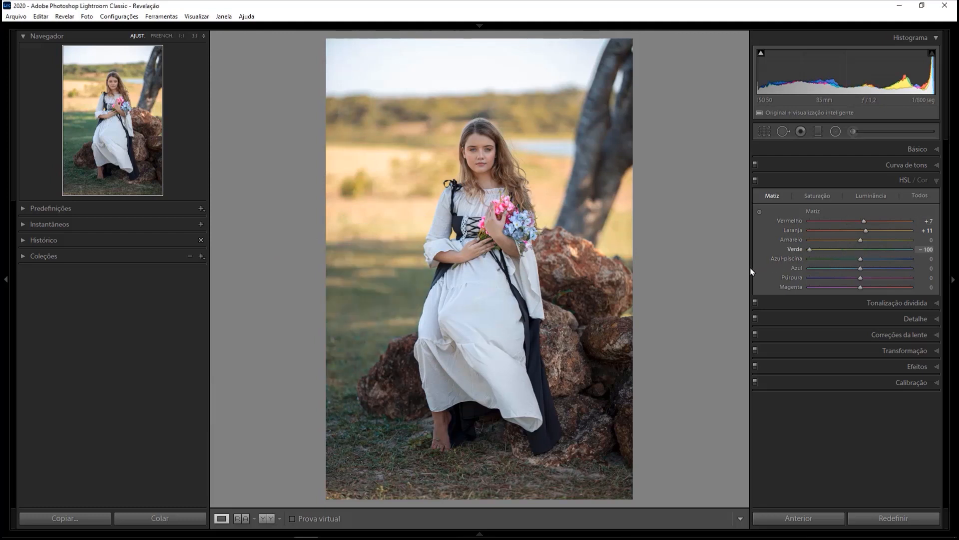
mouse_move(765, 360)
left_mouse_down()
mouse_move(809, 253)
mouse_move(574, 271)
mouse_move(314, 263)
mouse_move(354, 284)
mouse_move(429, 280)
mouse_move(530, 254)
mouse_move(406, 223)
mouse_move(341, 420)
left_mouse_up()
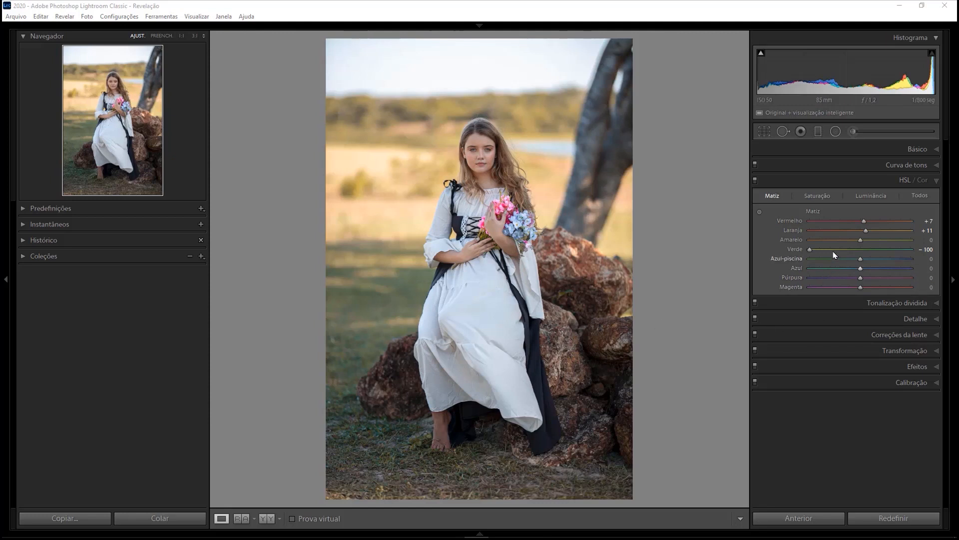
left_click_drag(812, 255, 938, 254)
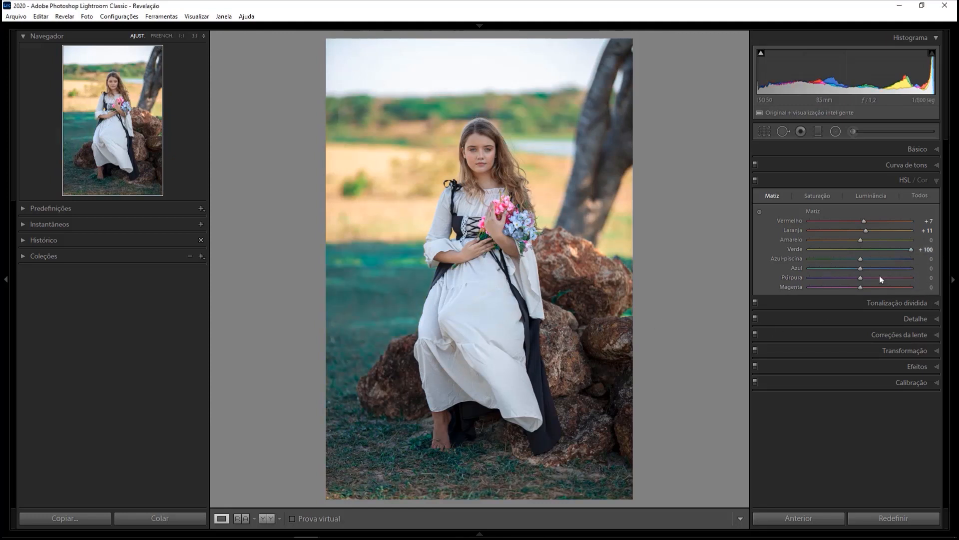
mouse_move(244, 304)
left_mouse_down()
mouse_move(364, 249)
mouse_move(368, 316)
mouse_move(368, 212)
mouse_move(383, 167)
mouse_move(366, 291)
left_mouse_up()
key("Escape")
key("ctrl+z")
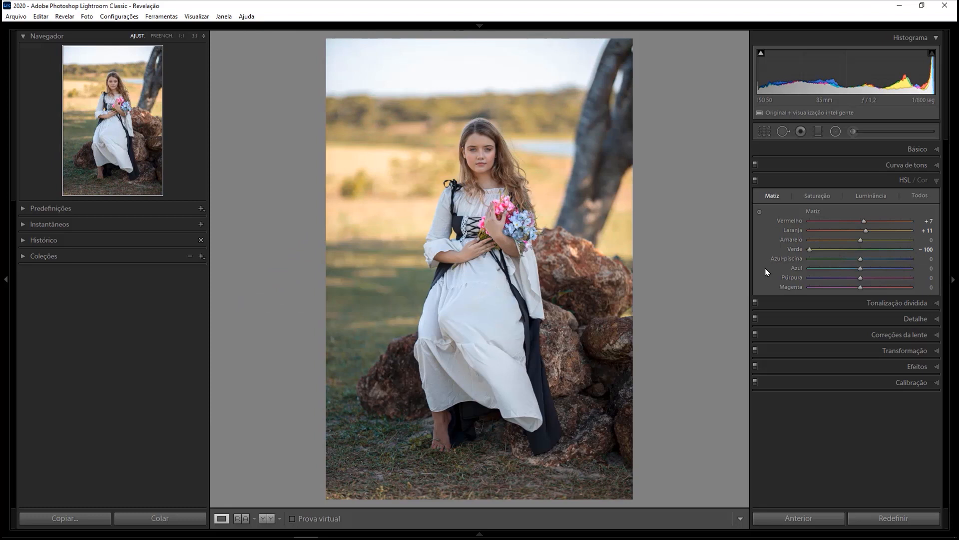
Set the aqua HSL hue to -100 to shift the remaining bluish tones in the grass.
mouse_move(852, 338)
left_mouse_down()
mouse_move(861, 273)
mouse_move(874, 265)
mouse_move(812, 267)
left_mouse_up()
key("Escape")
left_click(810, 259)
mouse_move(677, 206)
left_mouse_down()
mouse_move(450, 285)
mouse_move(353, 302)
mouse_move(332, 400)
mouse_move(381, 455)
mouse_move(493, 475)
mouse_move(349, 321)
mouse_move(384, 336)
left_mouse_up()
key("Escape")
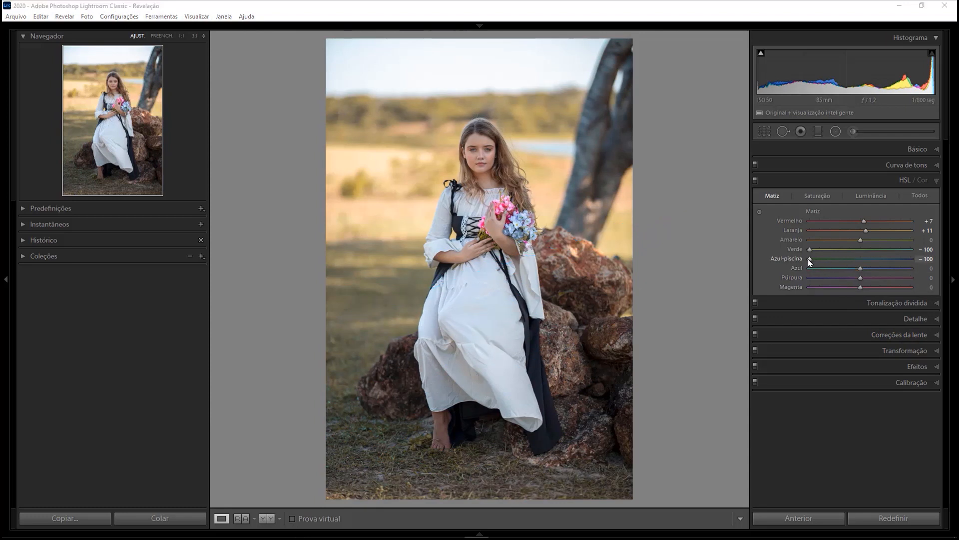
Try the aqua HSL hue at +100, reset it and return it to -100.
left_click_drag(810, 259, 913, 274)
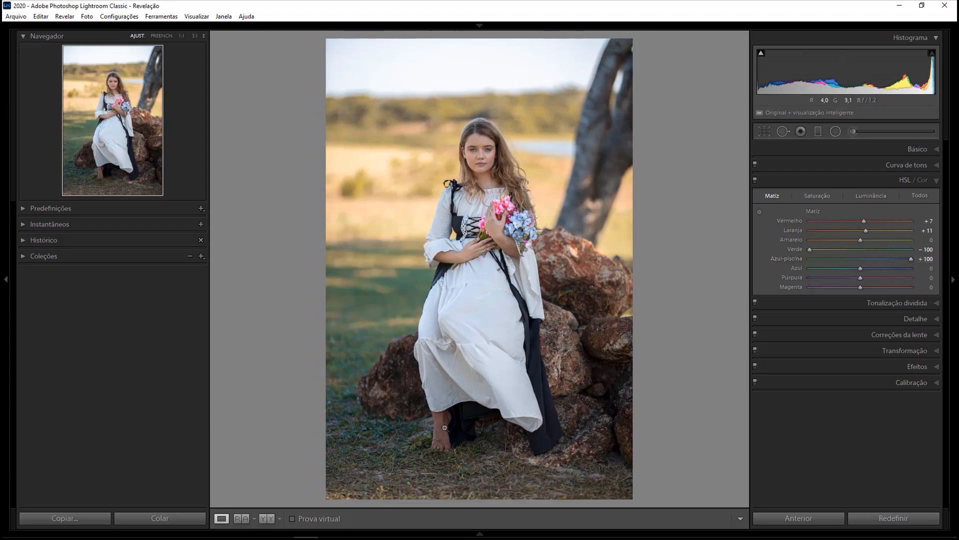
left_click_drag(268, 228, 350, 295)
key("Escape")
double_click(912, 259)
left_click_drag(806, 266, 802, 266)
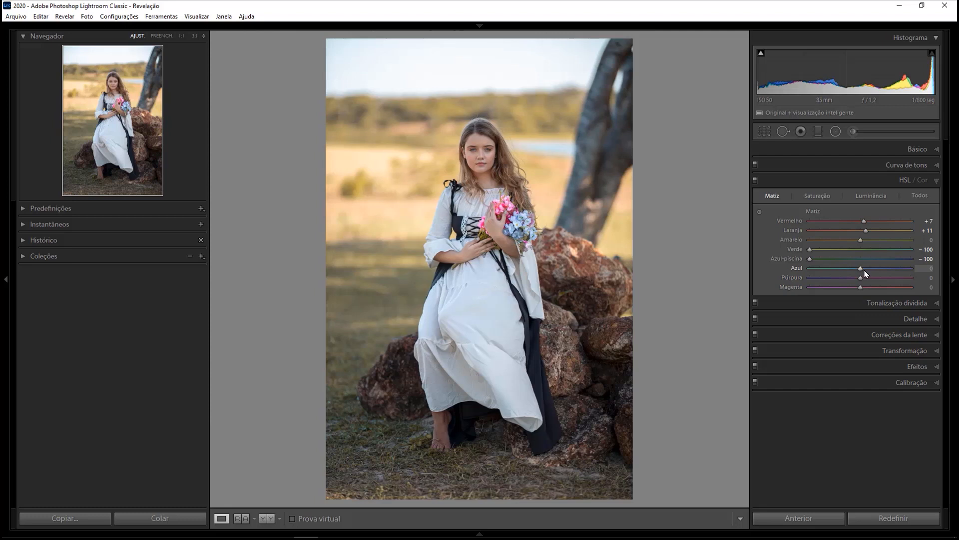
Try the blue HSL hue at -98, inspect the dress sleeve up close and reset the hue to 0.
mouse_move(861, 269)
left_mouse_down()
mouse_move(725, 295)
mouse_move(933, 272)
mouse_move(846, 283)
mouse_move(859, 275)
left_mouse_up()
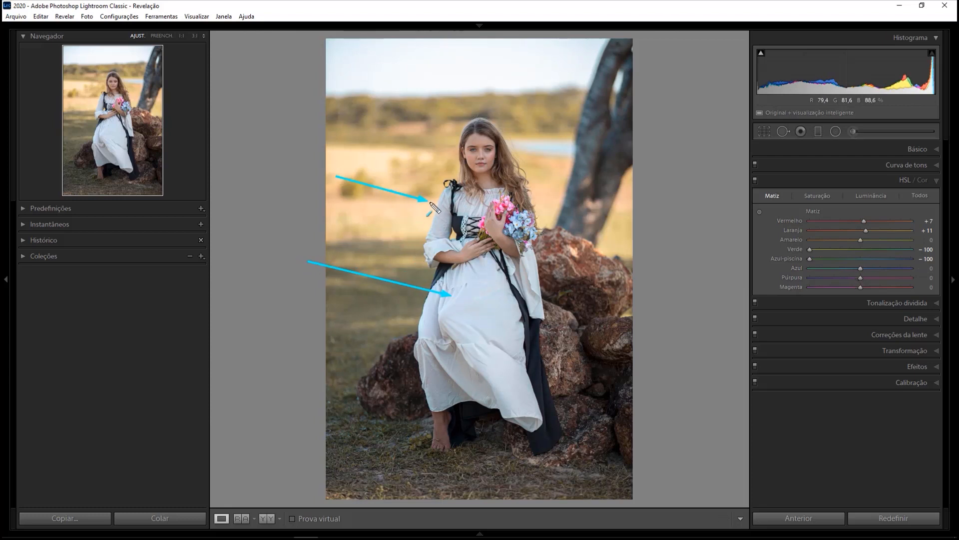
left_click_drag(861, 269, 808, 278)
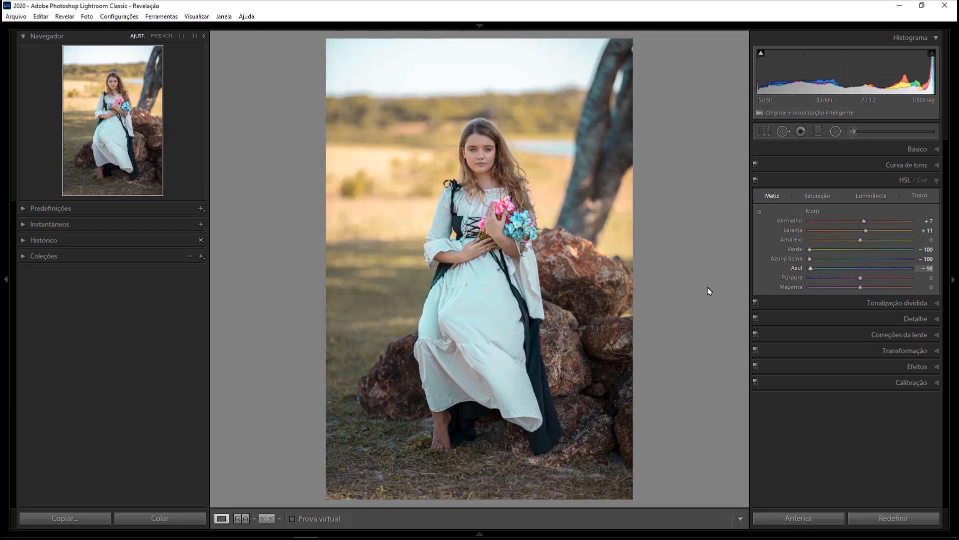
left_click_drag(444, 225, 433, 329)
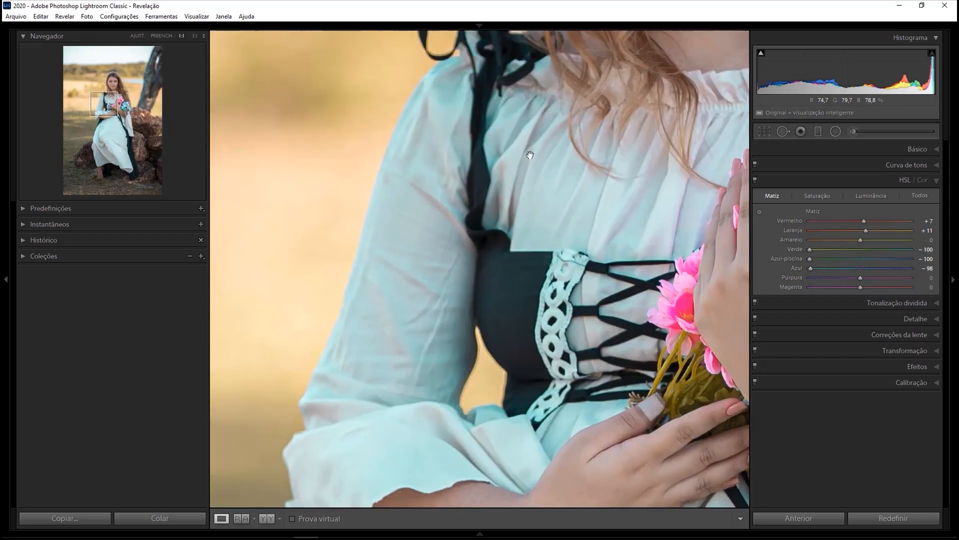
double_click(808, 268)
left_click(480, 287)
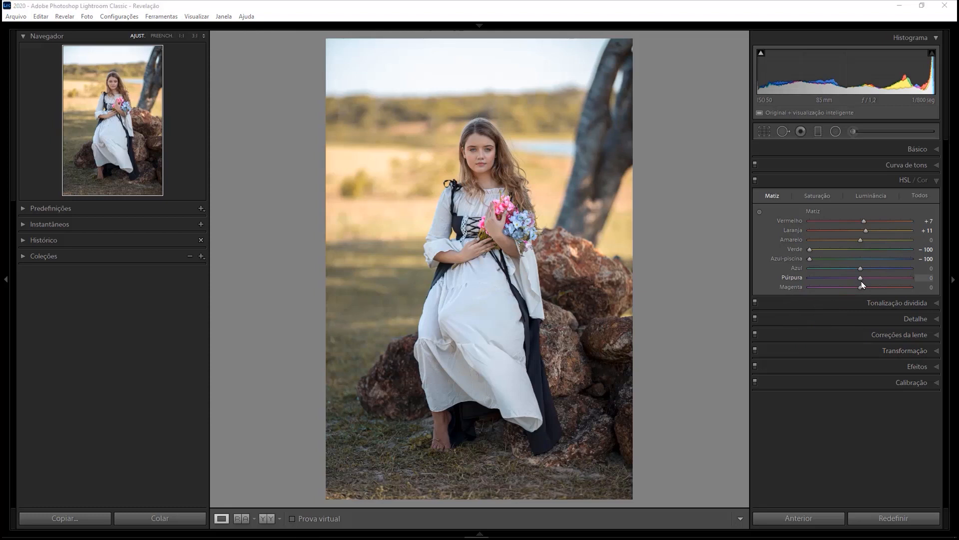
Set the purple HSL hue to +53 and the magenta hue to +49 while checking the bouquet up close.
left_click_drag(862, 278, 894, 278)
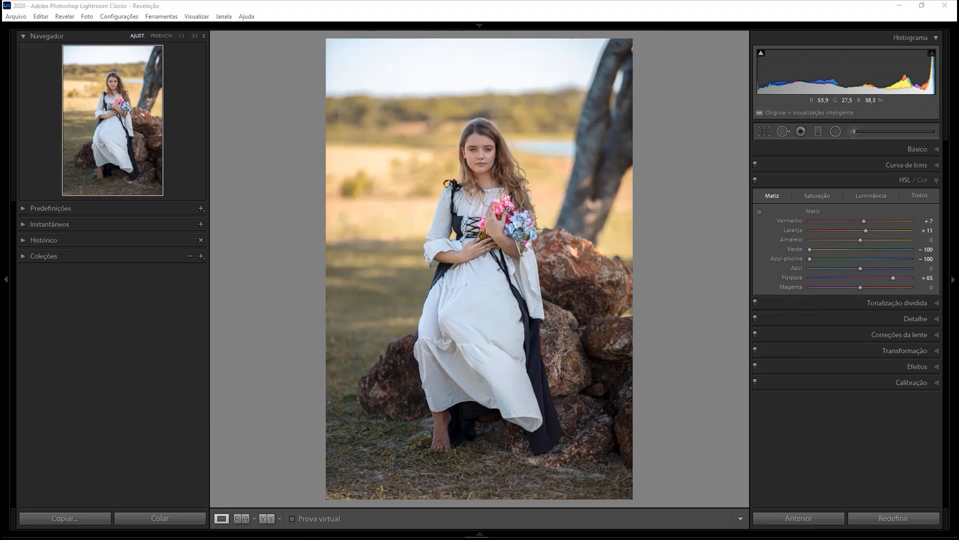
left_click(509, 211)
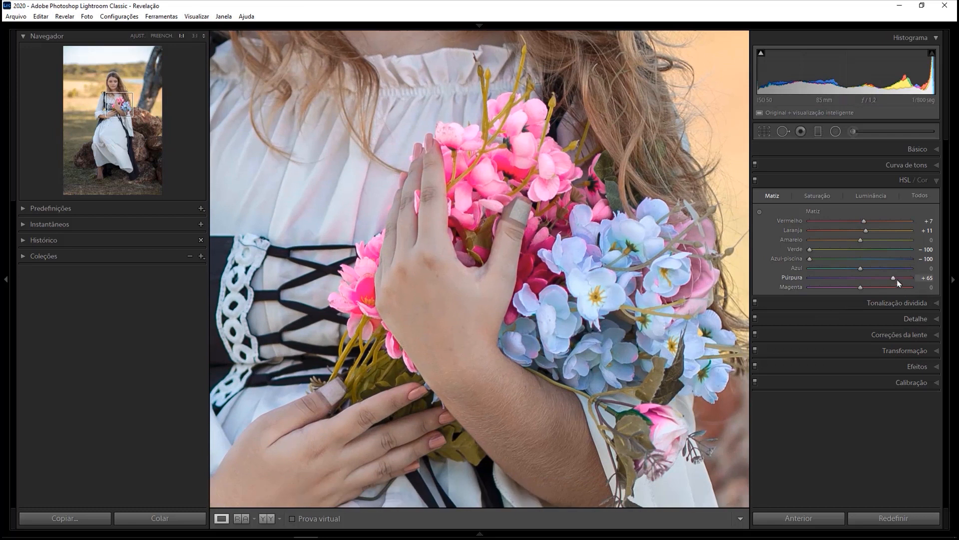
left_click_drag(813, 277, 866, 292)
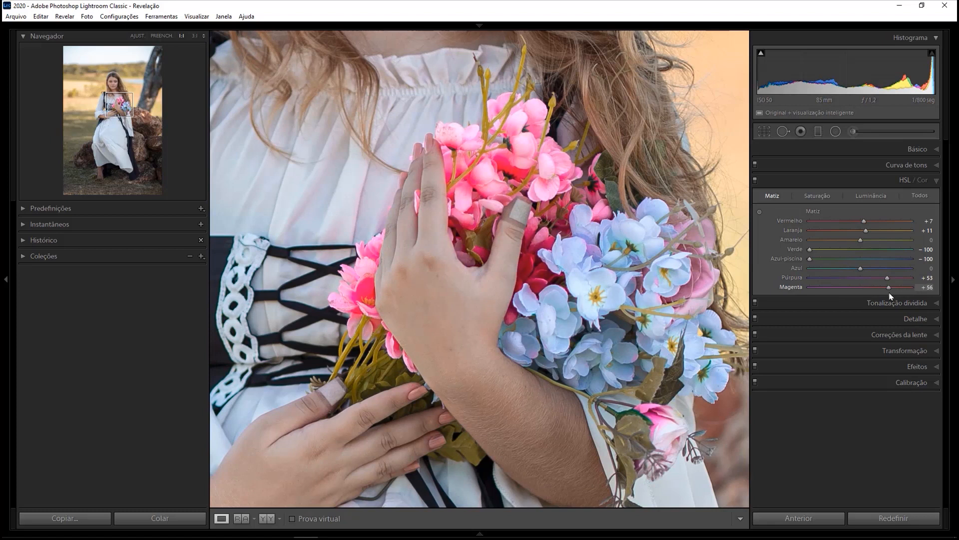
left_click(553, 291)
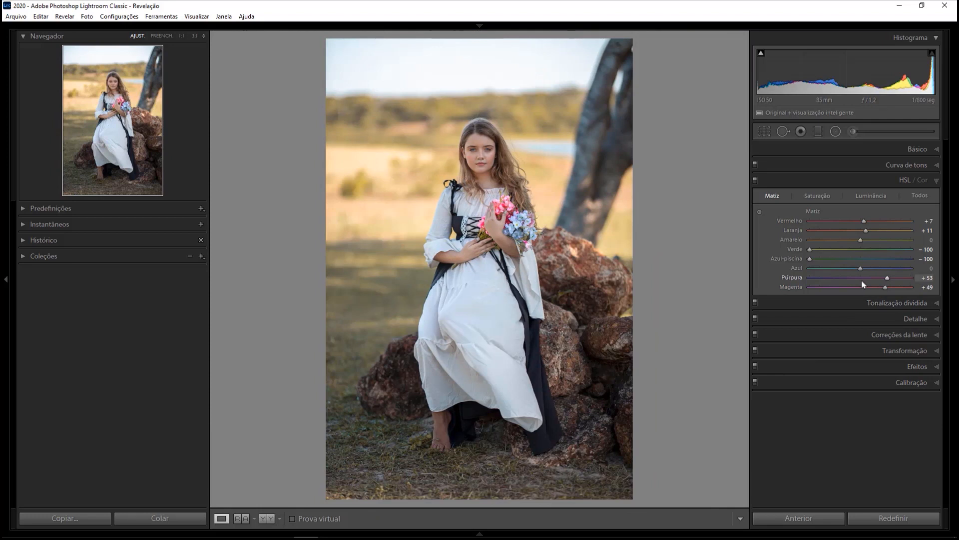
Set the HSL saturation to +21 for green, +10 for yellow and -100 for blue, resetting a trial of -100 for green.
left_click(824, 196)
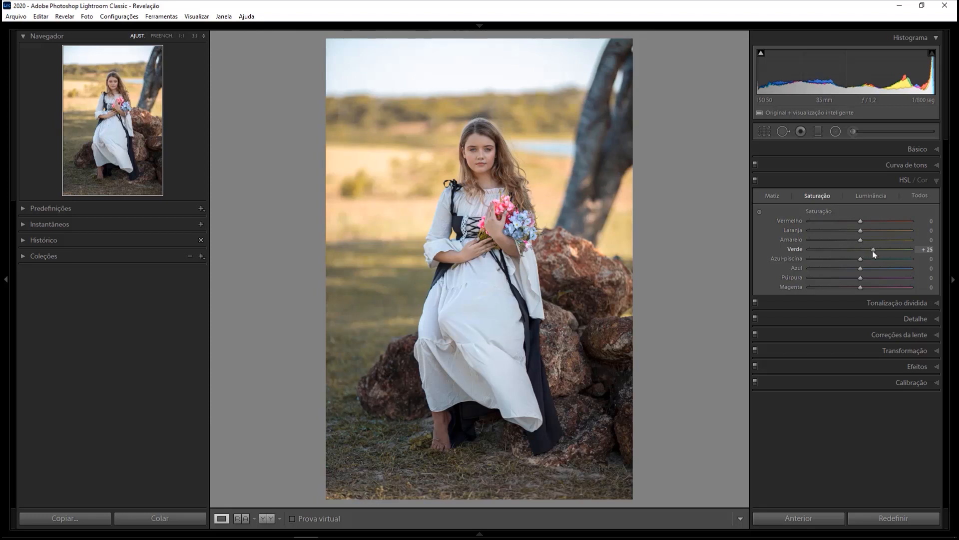
left_click_drag(872, 250, 703, 284)
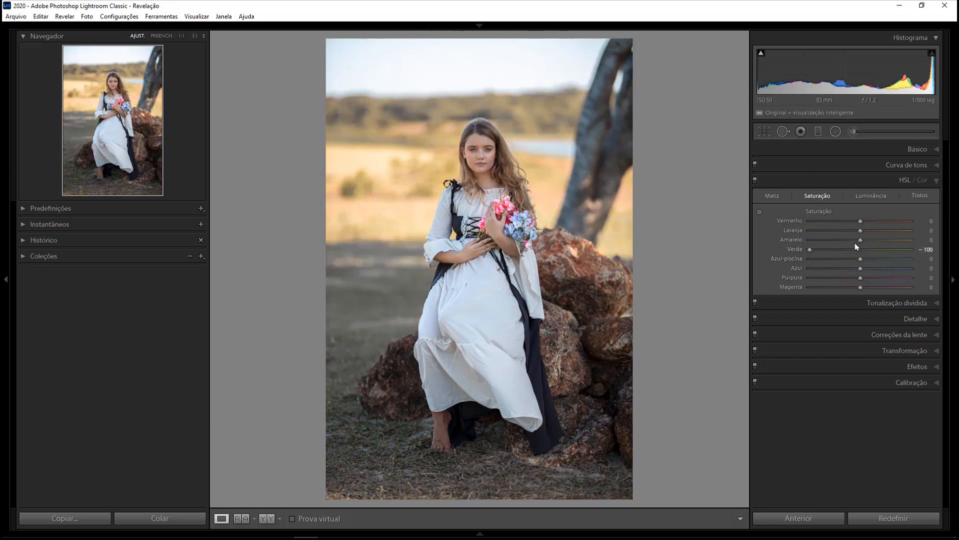
double_click(807, 252)
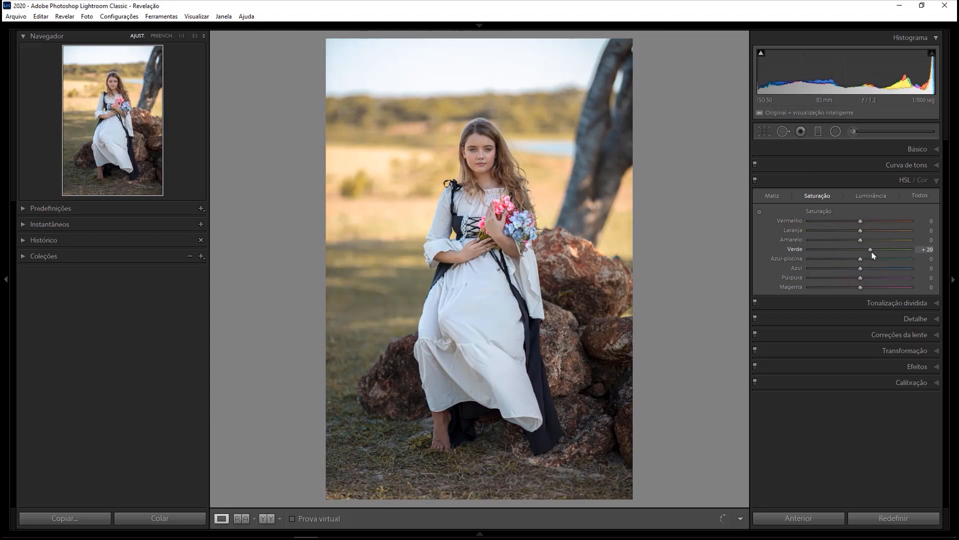
left_click_drag(874, 255, 872, 254)
left_click_drag(861, 271, 714, 274)
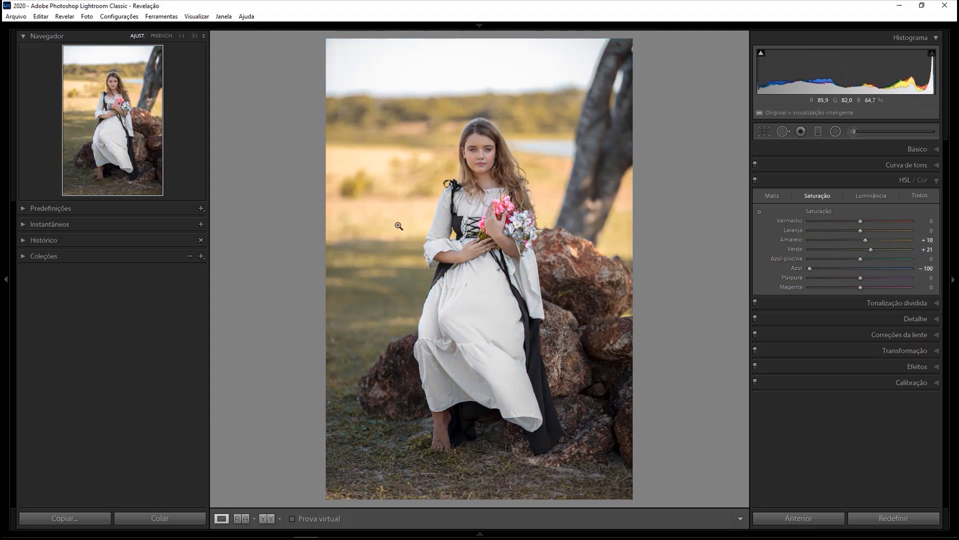
Try the blue HSL saturation at +100 and -100 on the dress sleeve up close, and settle on -20.
left_click_drag(450, 217, 449, 274)
double_click(859, 268)
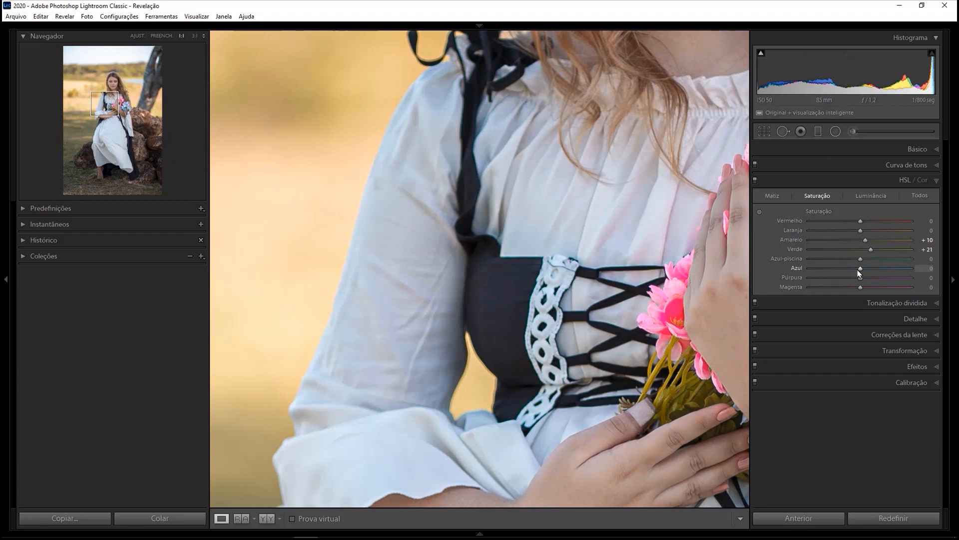
left_click_drag(862, 269, 933, 274)
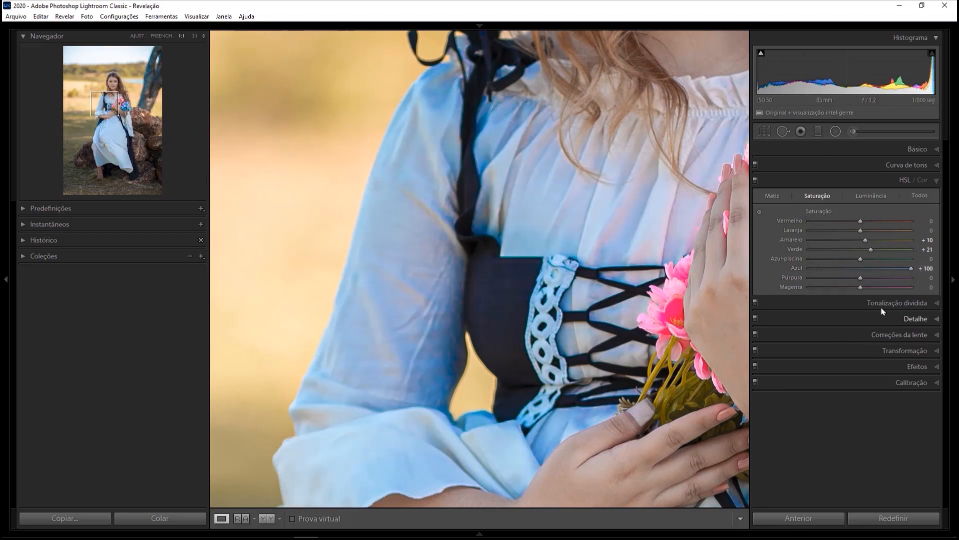
left_click_drag(912, 268, 807, 276)
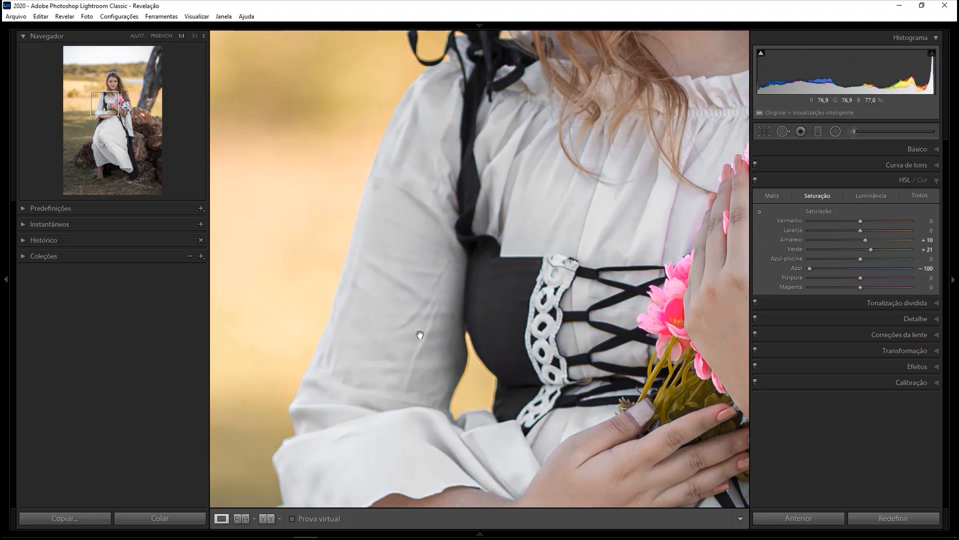
double_click(811, 268)
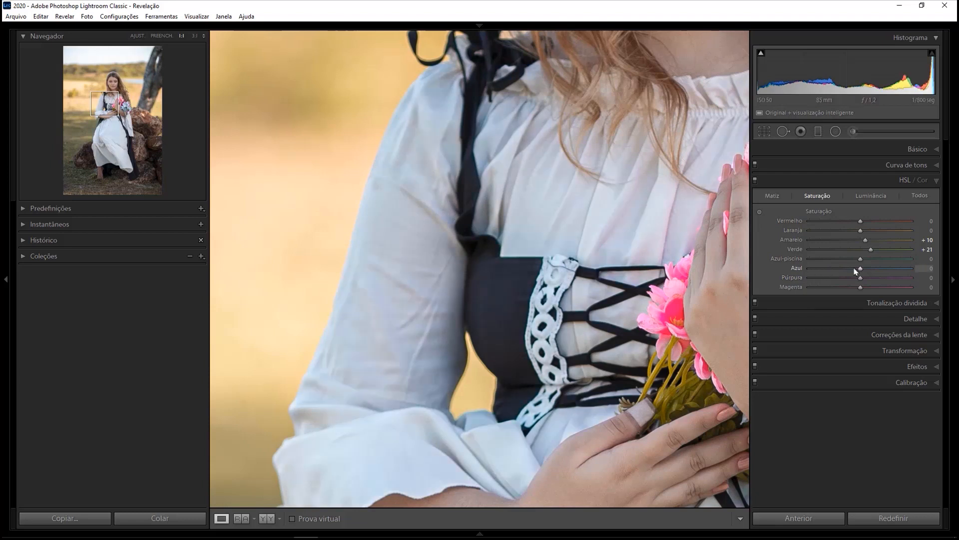
left_click_drag(862, 272, 850, 273)
key("z")
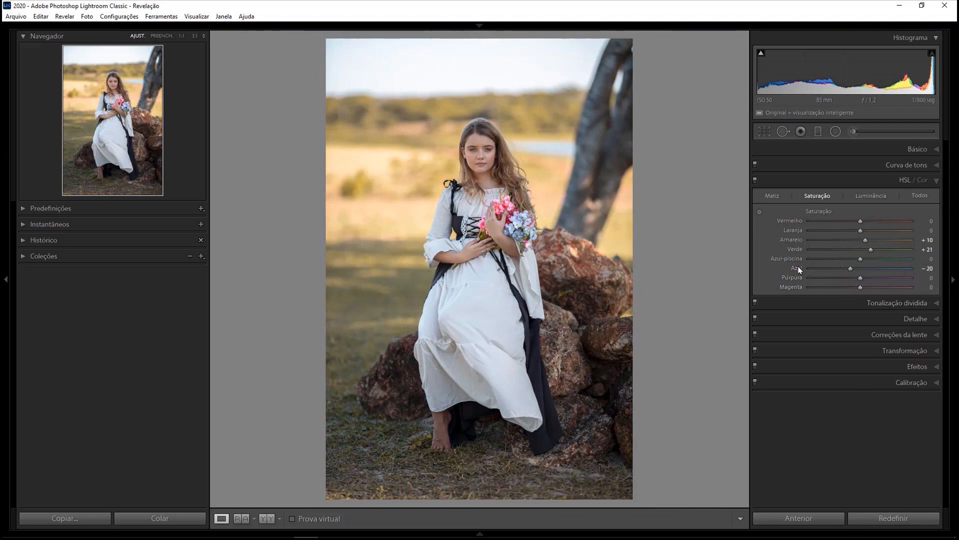
Set the HSL luminance to +12 for red, +12 for orange, -7 for yellow and +13 for green, checking the face up close.
left_click(872, 198)
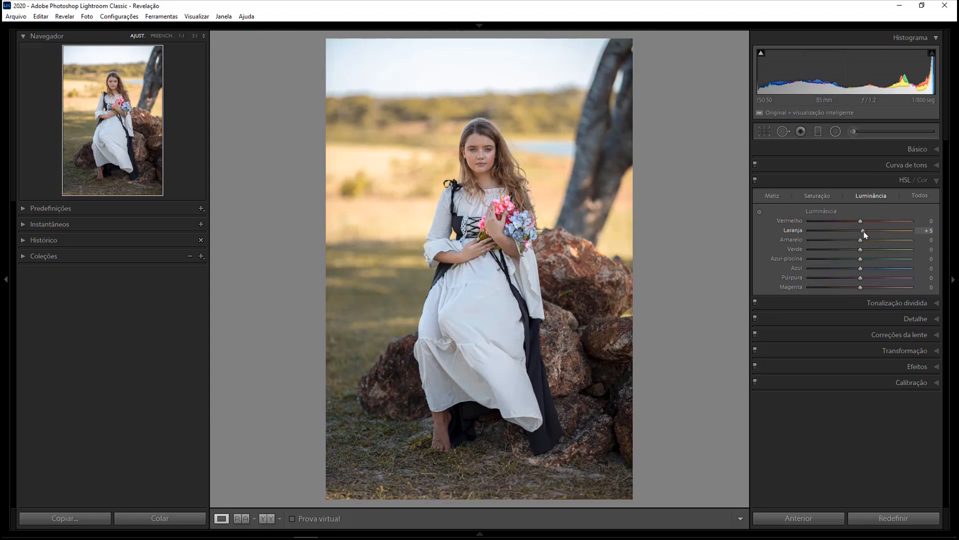
key("z")
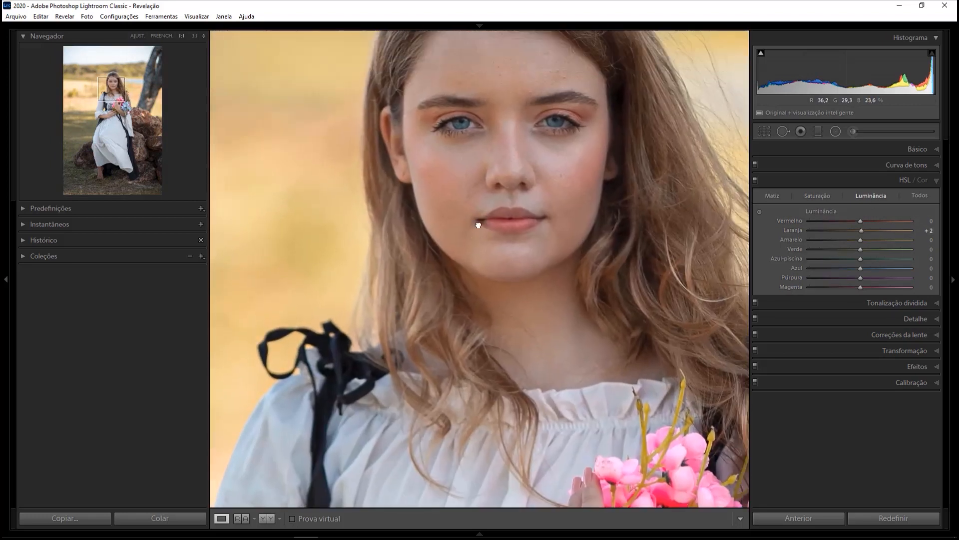
left_click_drag(865, 235, 869, 241)
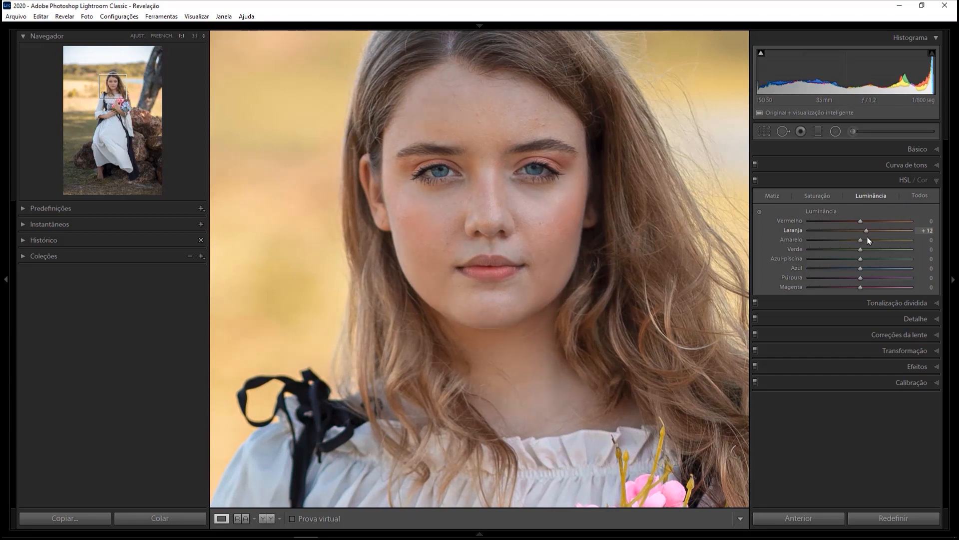
left_click_drag(859, 225, 867, 226)
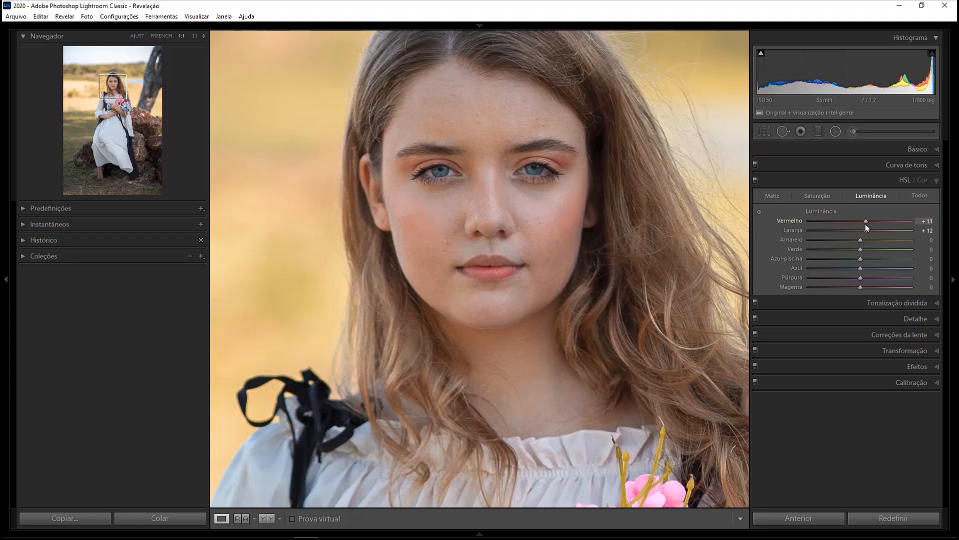
left_click(501, 299)
left_click_drag(861, 244, 876, 259)
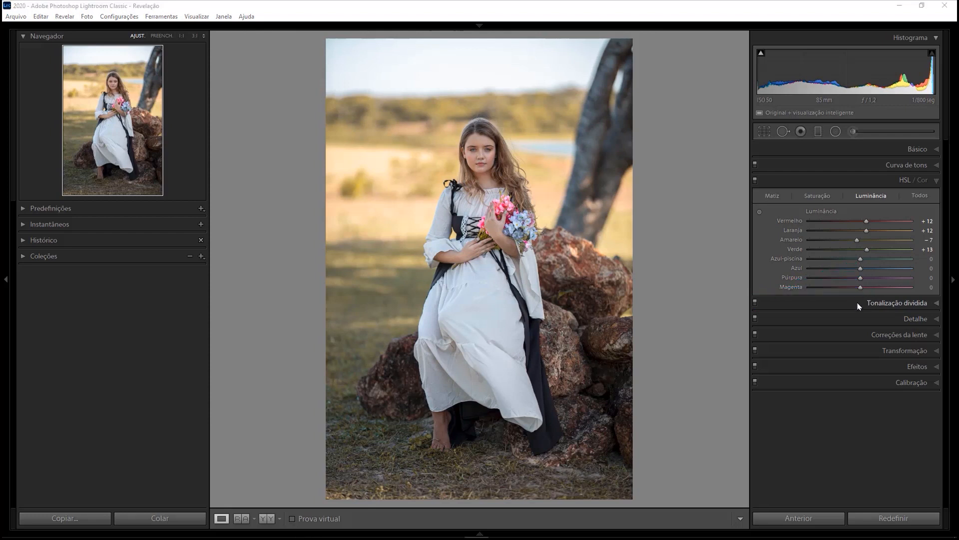
Compare the photo with and without the HSL adjustments, paying attention to the grass in the foreground.
left_click(755, 181)
left_click(756, 181)
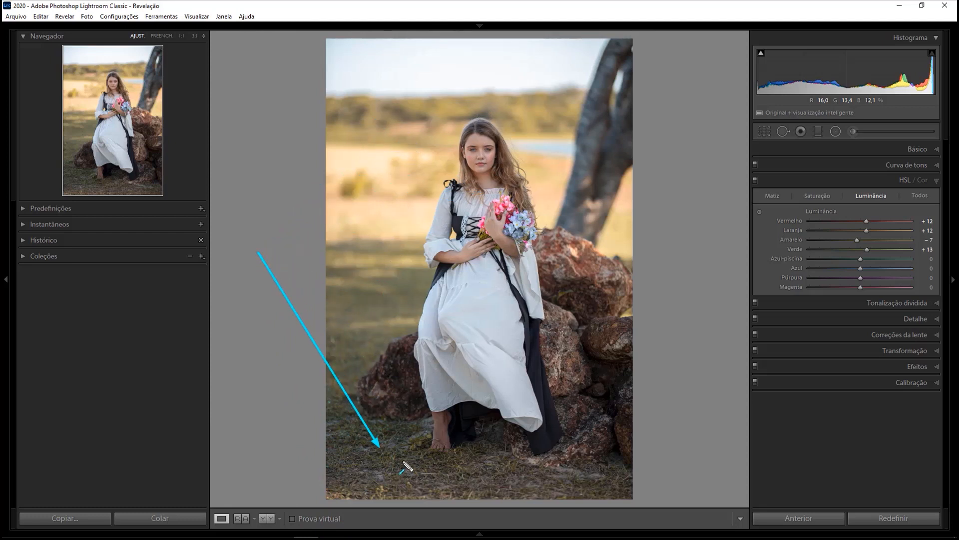
key("Escape")
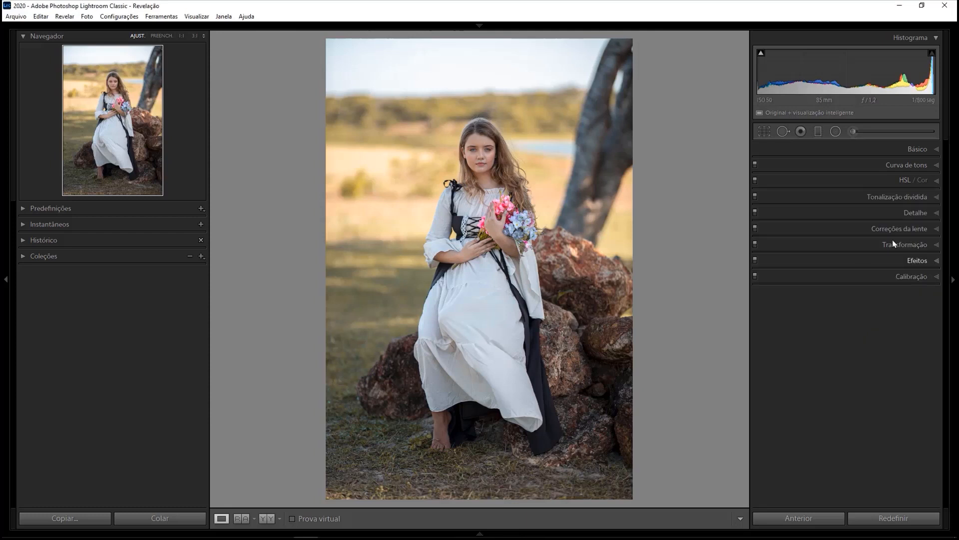
Try a shadow point and a raised highlight point on the RGB point tone curve, and remove both.
left_click(933, 171)
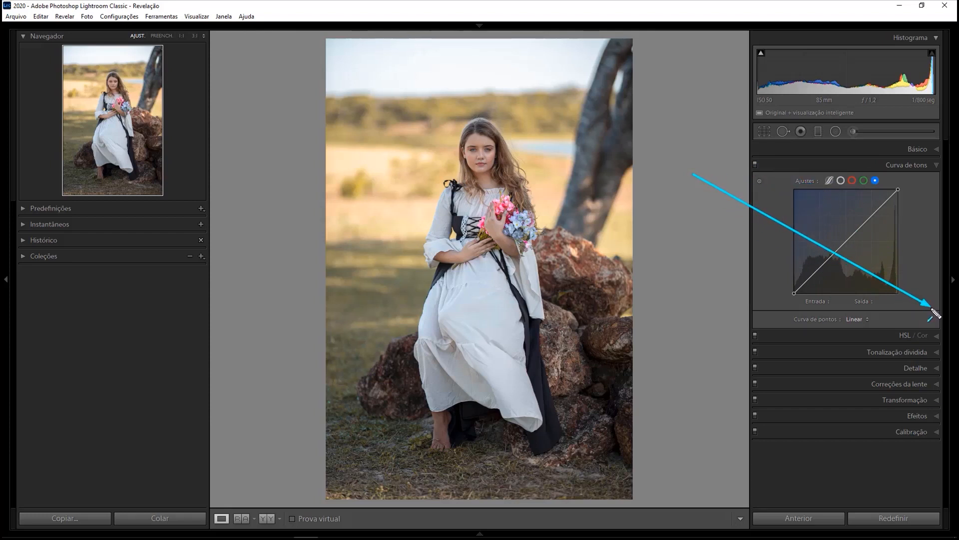
left_click(842, 183)
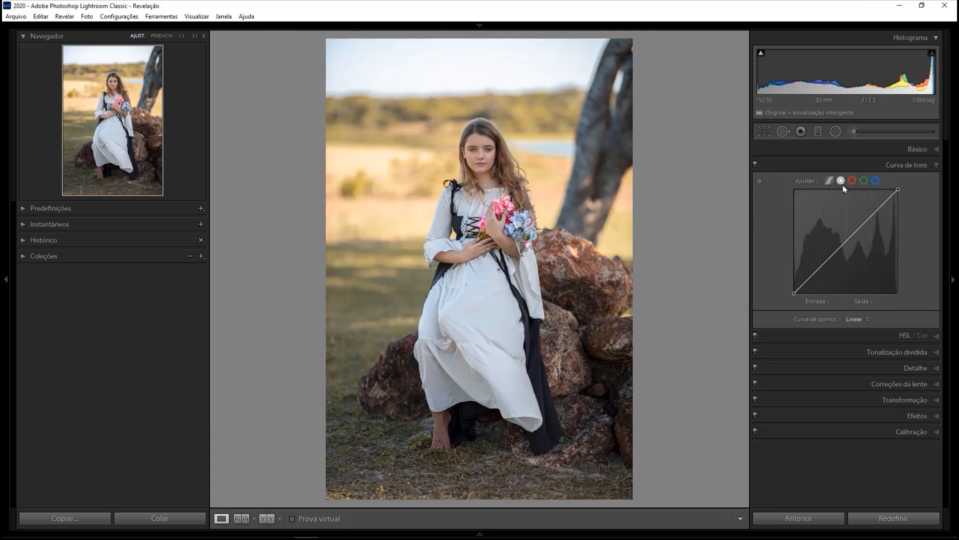
left_click_drag(809, 273, 811, 278)
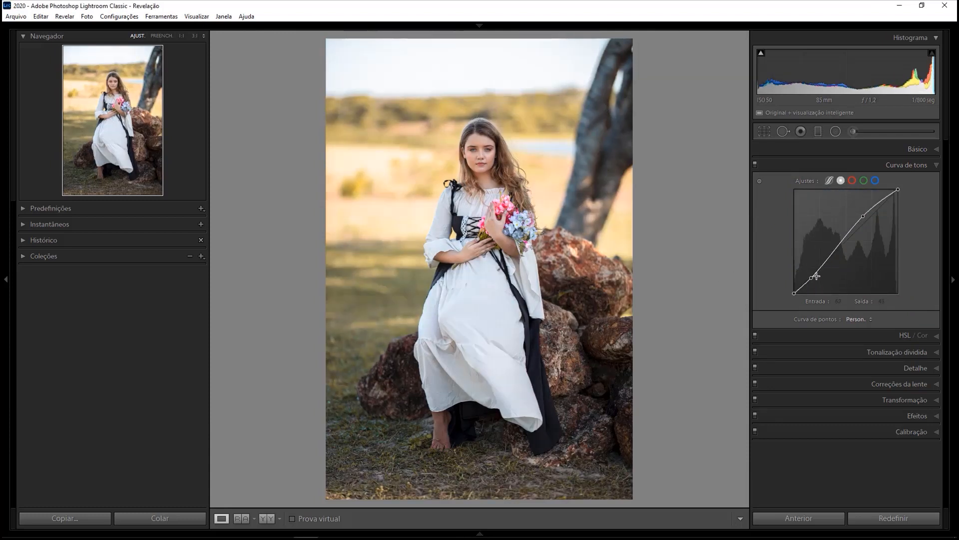
double_click(811, 278)
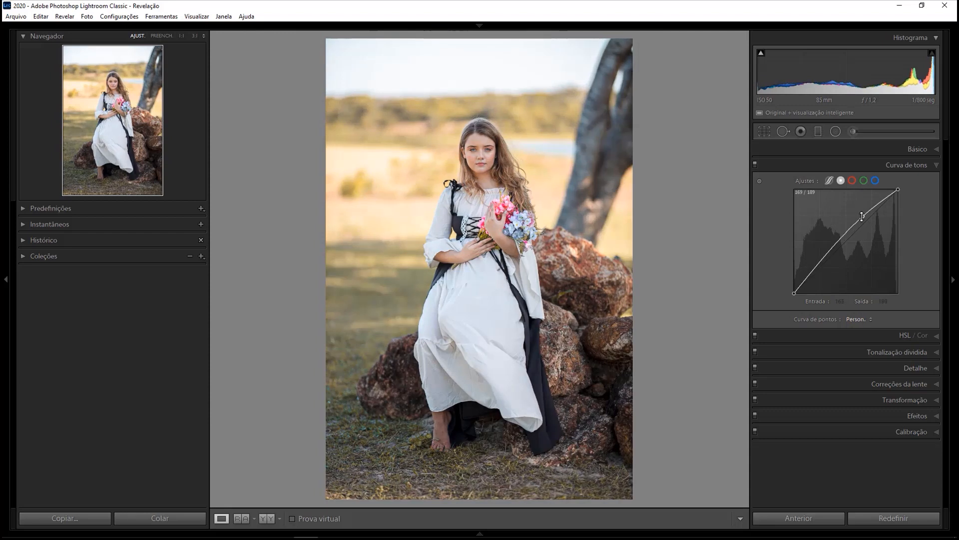
double_click(863, 215)
Try the parametric tone curve with highlights at +13, lights at +27 and shadows at +40.
left_click(831, 181)
mouse_move(816, 263)
left_mouse_down()
mouse_move(816, 275)
mouse_move(816, 248)
left_mouse_up()
left_click_drag(870, 235, 874, 206)
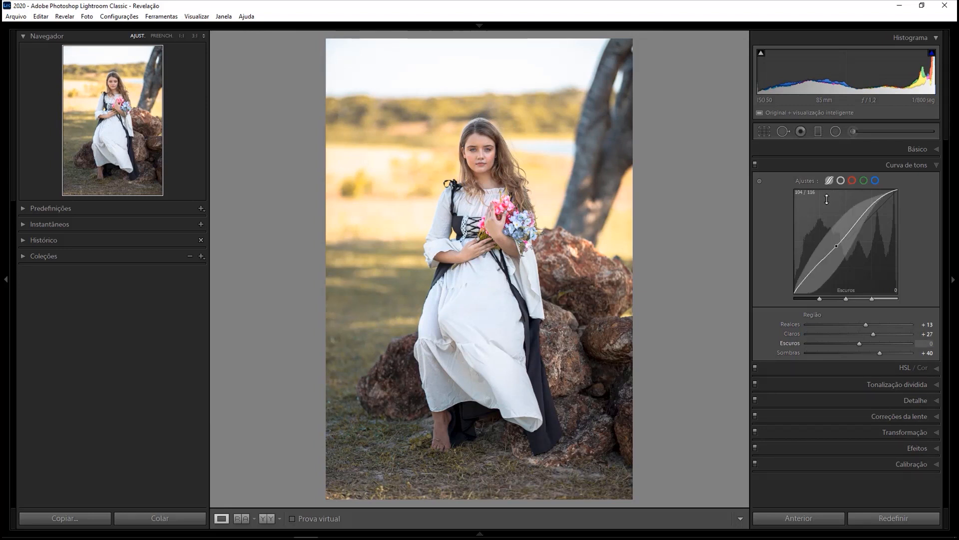
Try an RGB point curve with a shadow point at 42/40, a midtone point at 120/120 and a raised highlight point.
left_click(841, 181)
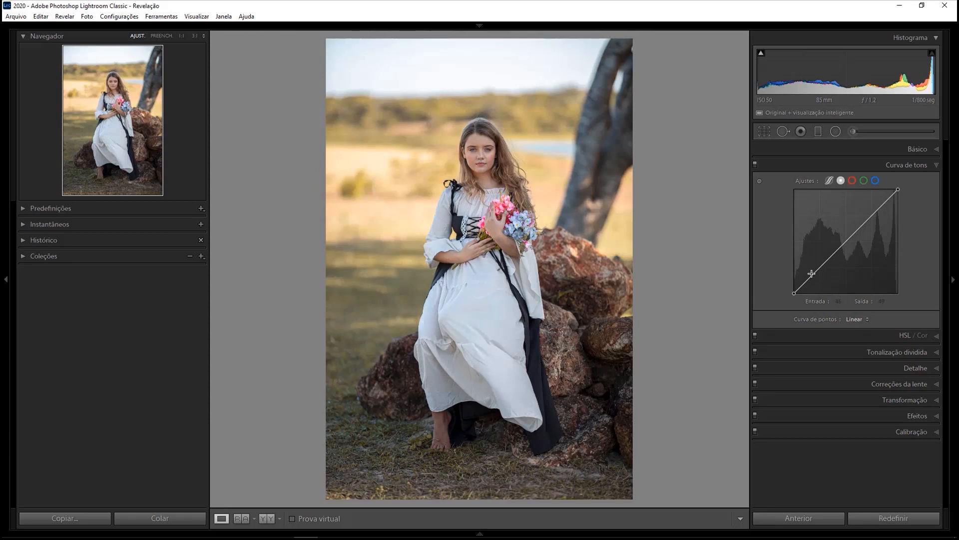
left_click_drag(811, 276, 813, 286)
left_click_drag(842, 249, 843, 244)
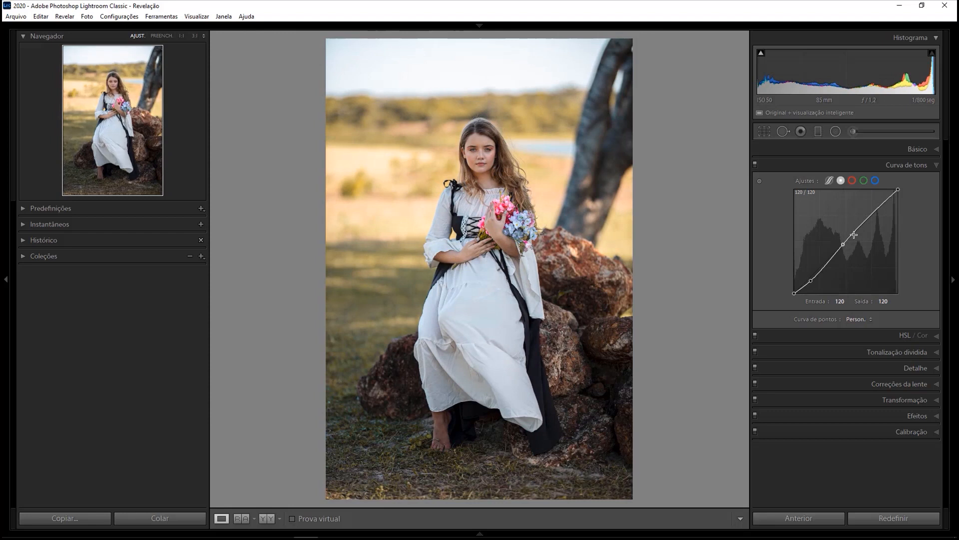
left_click_drag(874, 212, 874, 207)
key("ctrl+z")
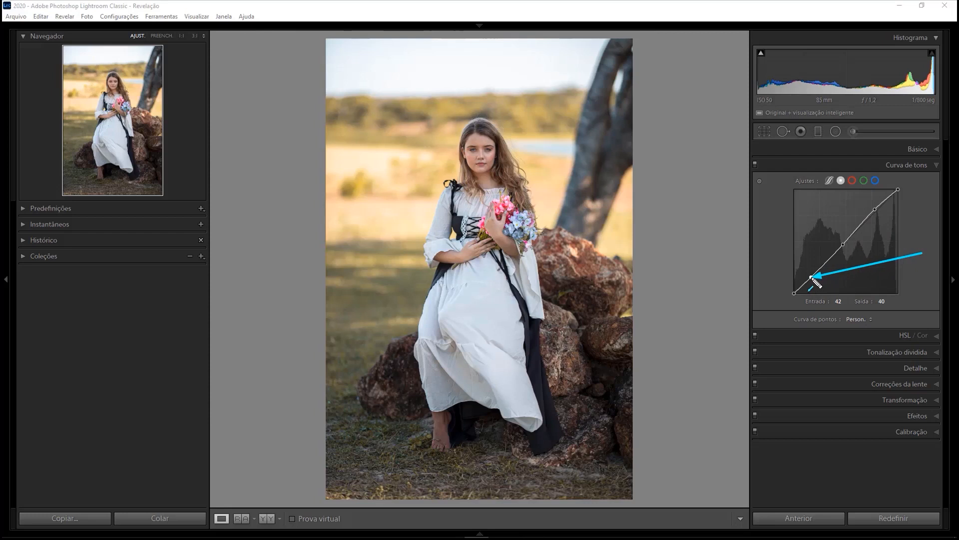
Examine the contrast setting among the basic tone adjustments and return to the tone curve.
left_click(919, 165)
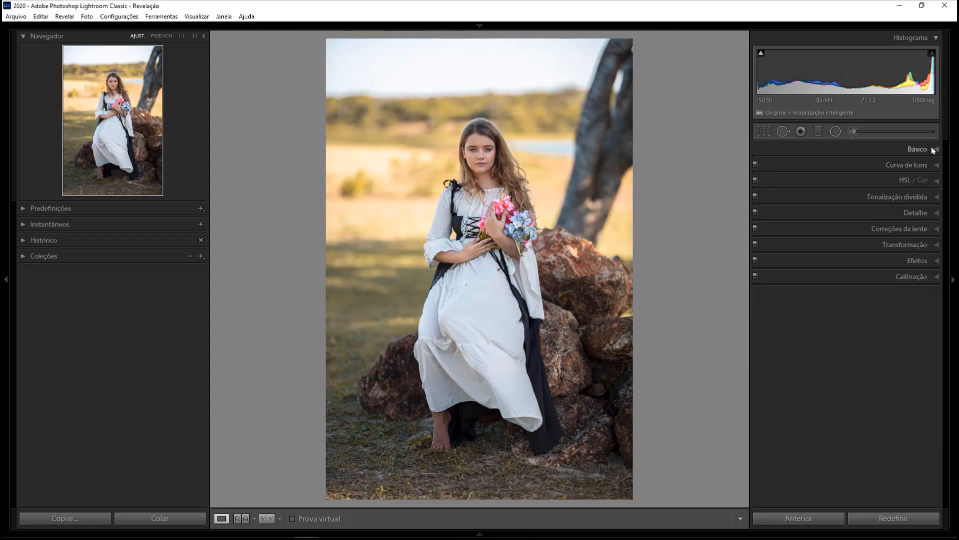
left_click(932, 150)
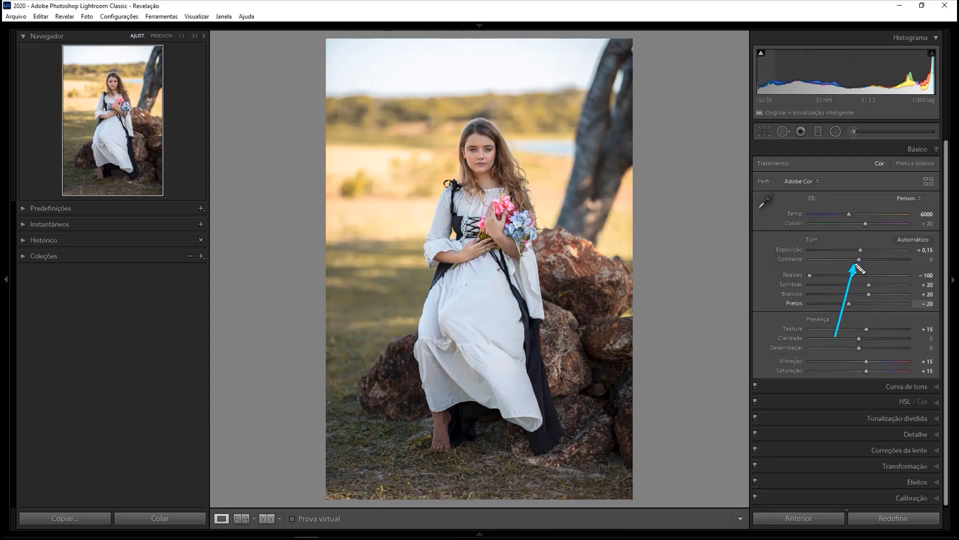
left_click(934, 150)
left_click(936, 166)
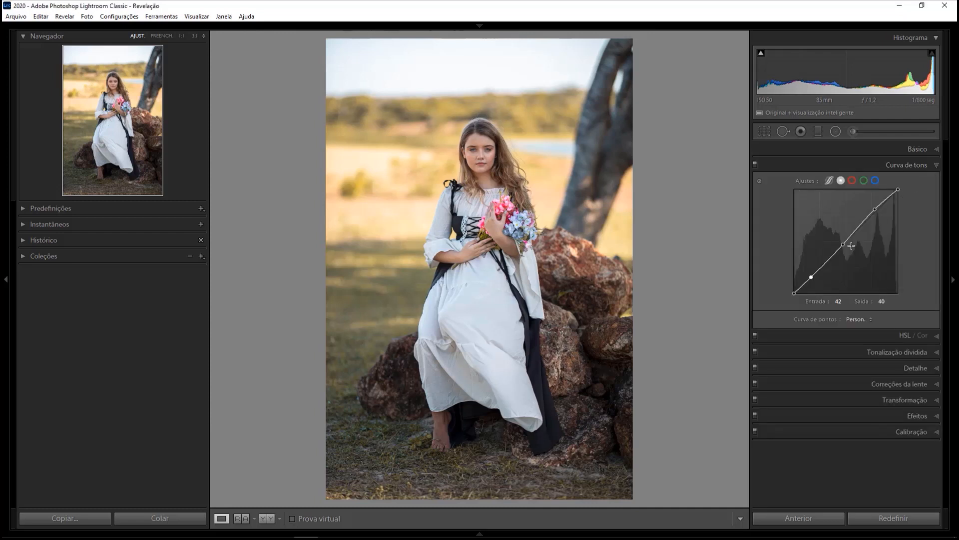
Remove the midtone, highlight and shadow points from the RGB point curve.
double_click(843, 245)
double_click(874, 210)
double_click(811, 277)
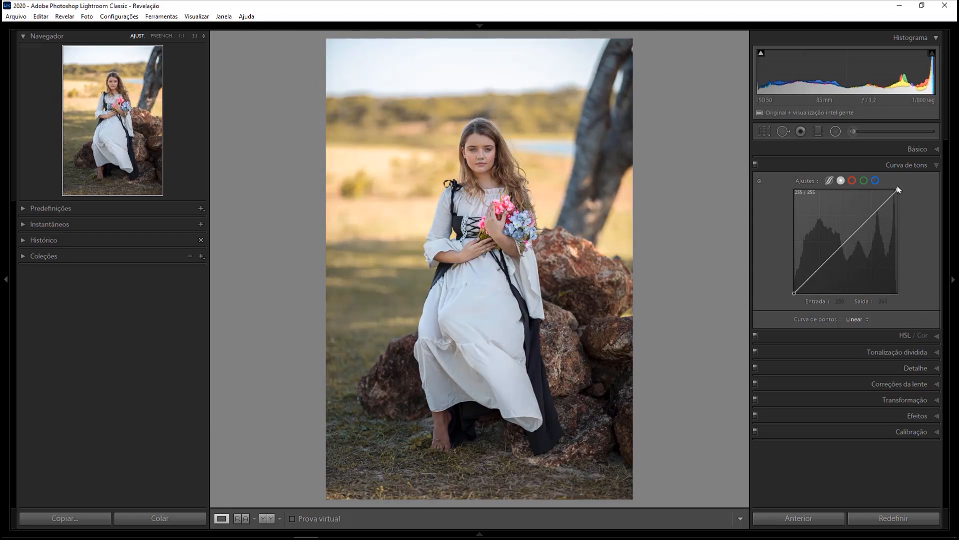
Try the curve's white point at input 226 and black point at input 22, inspect the rock shadows, and reset the curve to Linear.
left_click_drag(898, 191, 888, 192)
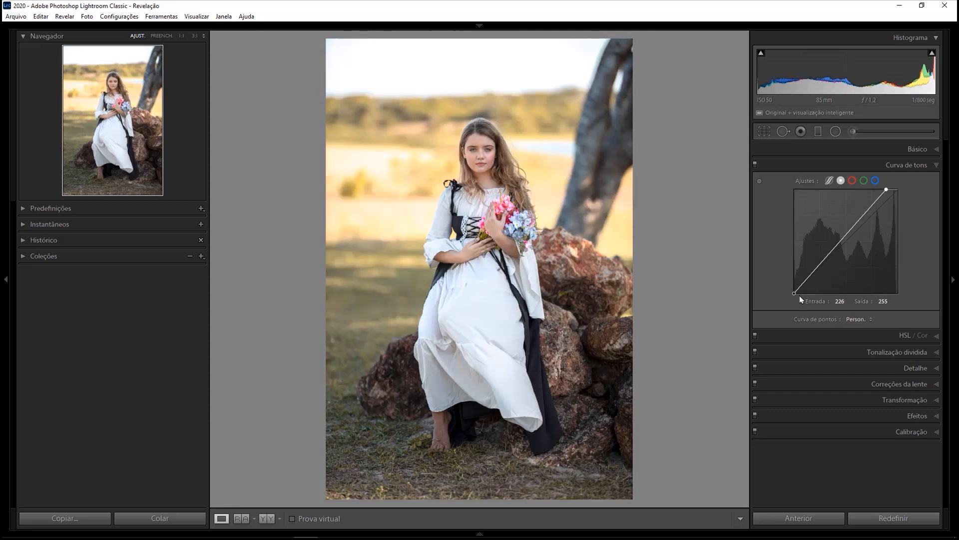
left_click_drag(794, 294, 801, 295)
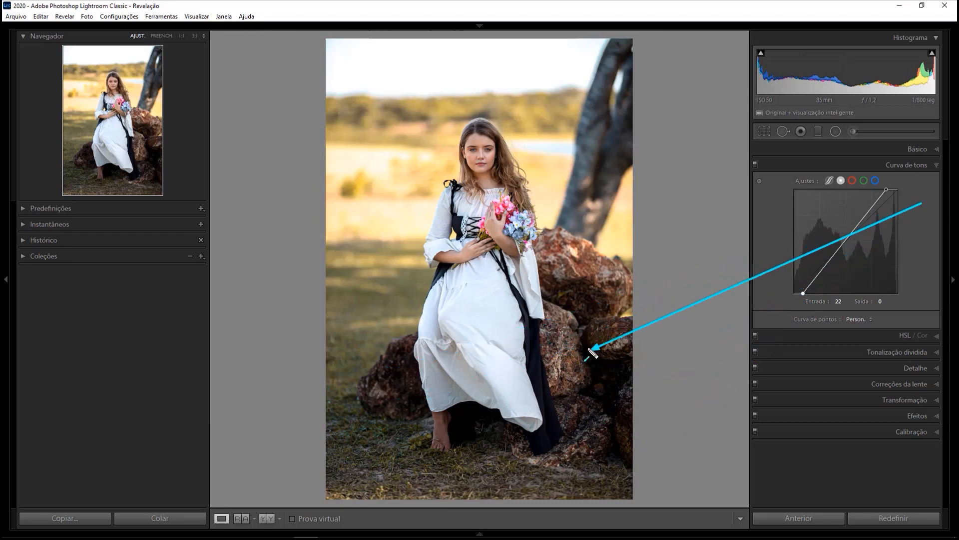
mouse_move(579, 298)
left_mouse_down()
mouse_move(563, 293)
mouse_move(601, 363)
left_mouse_up()
key("Escape")
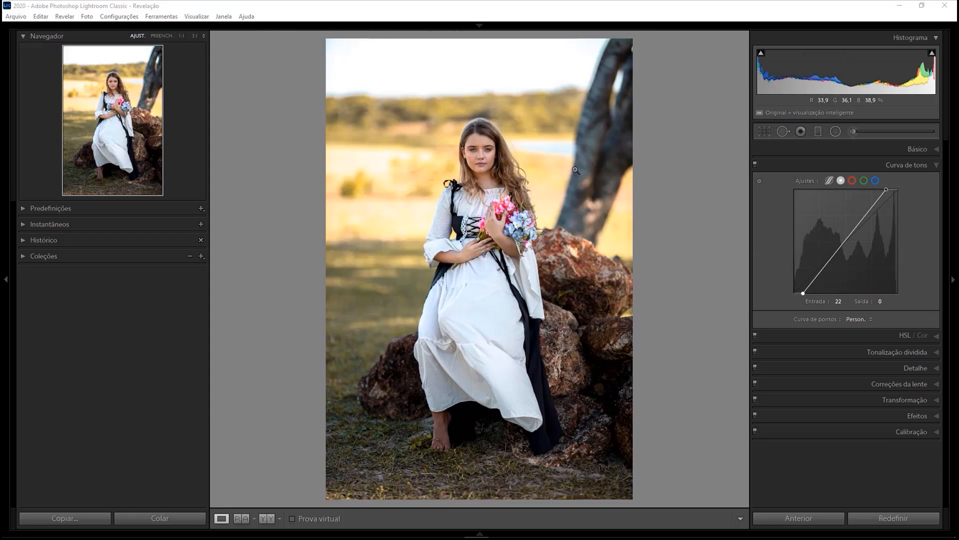
left_click(859, 320)
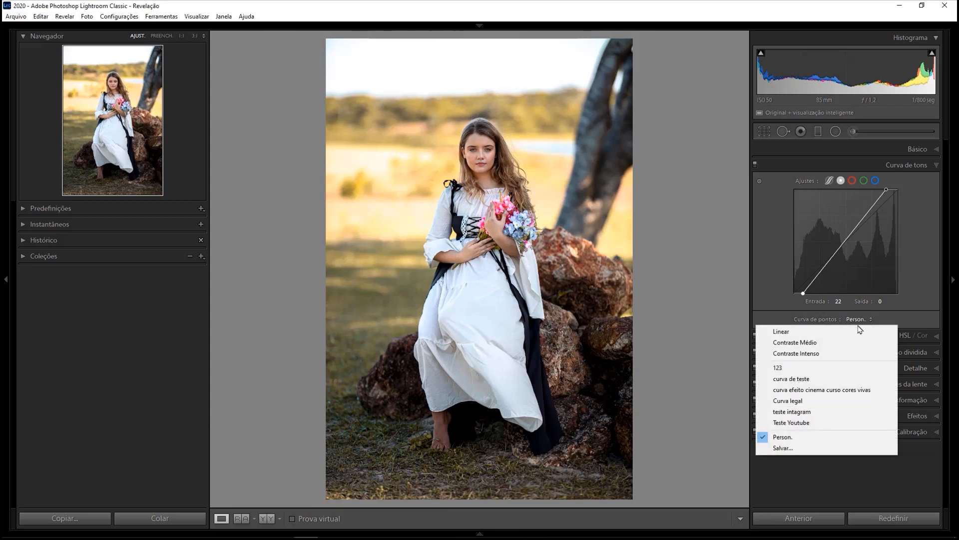
left_click(840, 331)
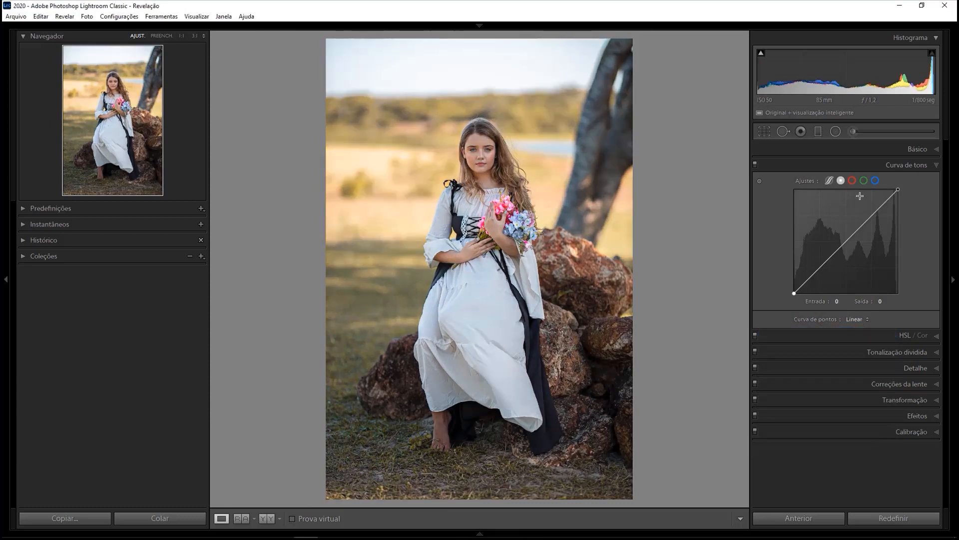
Shape the RGB point curve for gentle contrast with points at 42/36 in the shadows, 127/125 in the midtones and 206/213 in the highlights.
left_click(808, 280)
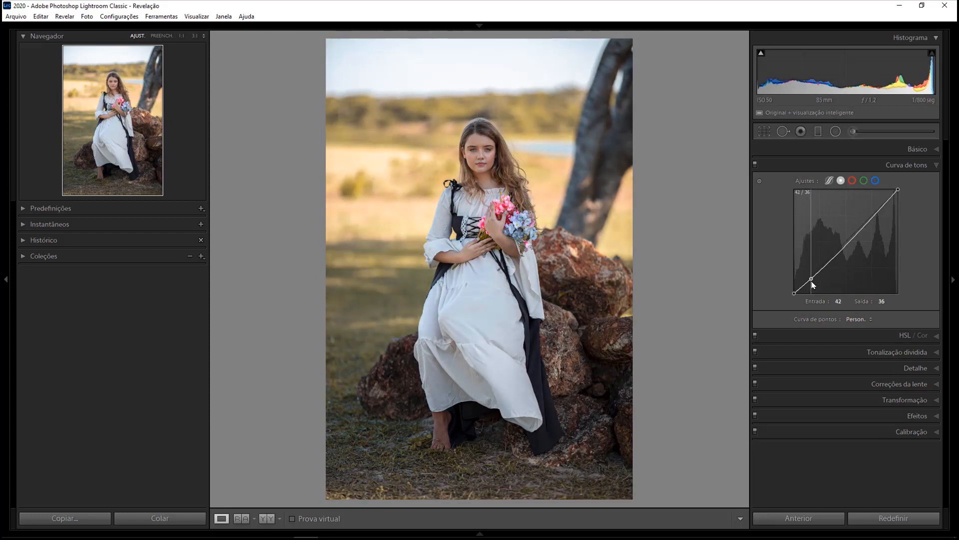
left_click_drag(849, 248, 845, 242)
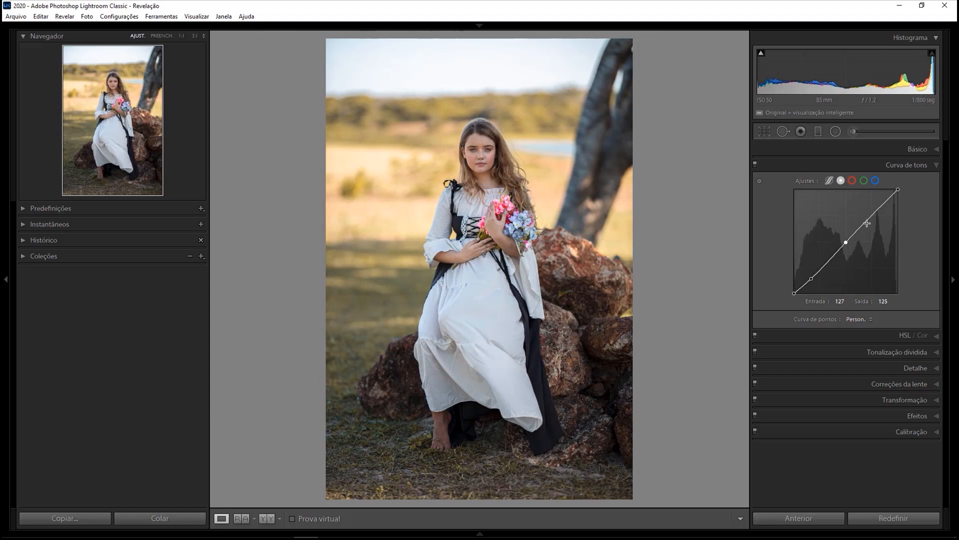
left_click_drag(877, 209, 876, 207)
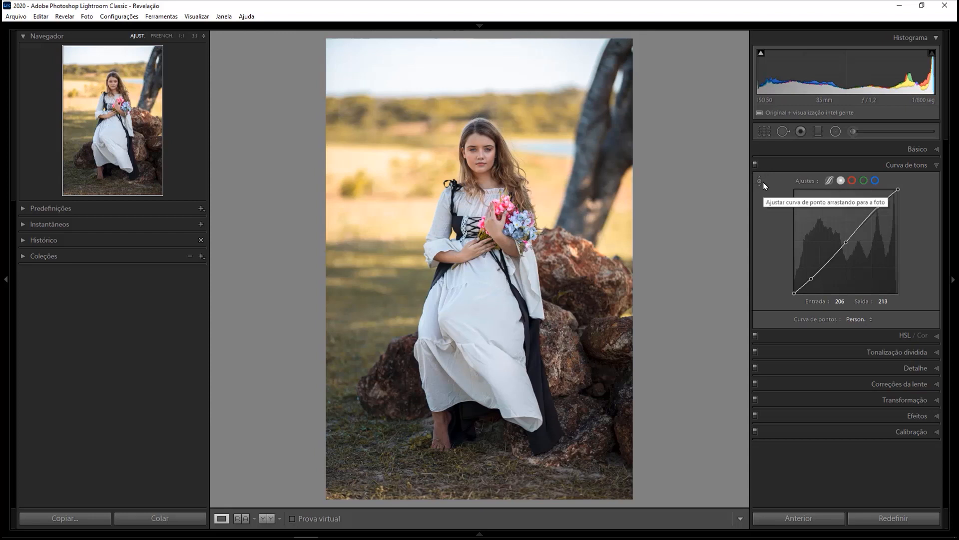
Compare the portrait with and without the tone curve adjustment, in full view and zoomed in on the face.
left_click(755, 165)
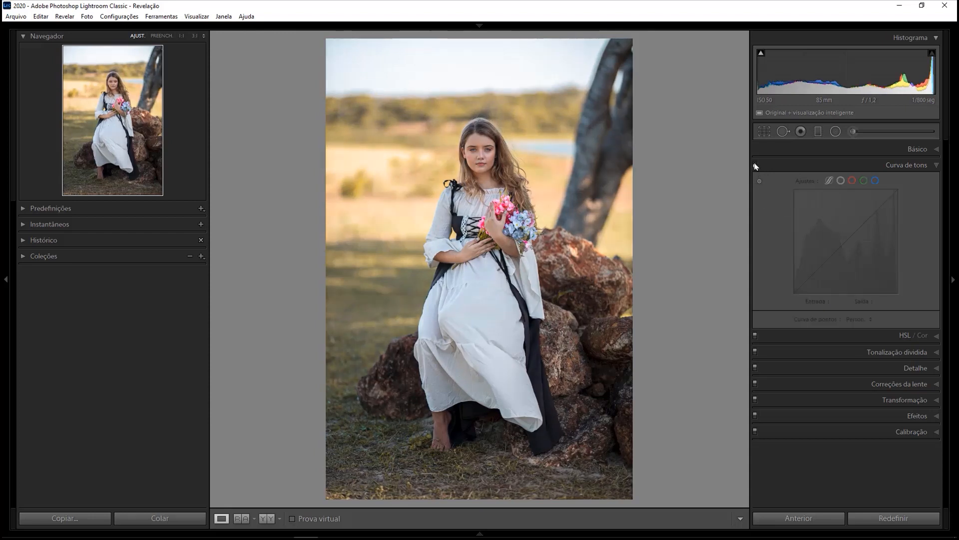
left_click(754, 165)
left_click(755, 164)
left_click(755, 165)
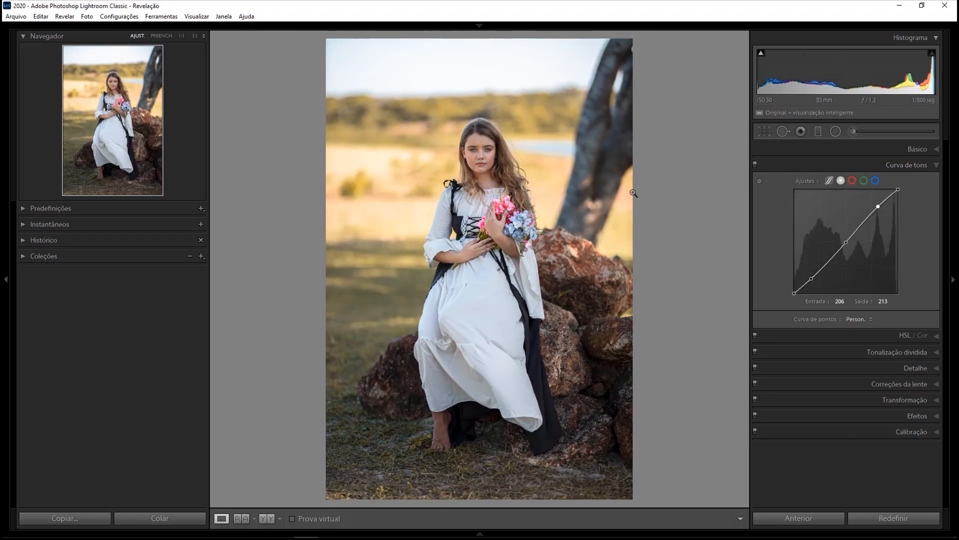
left_click_drag(523, 148, 688, 219)
left_click(755, 165)
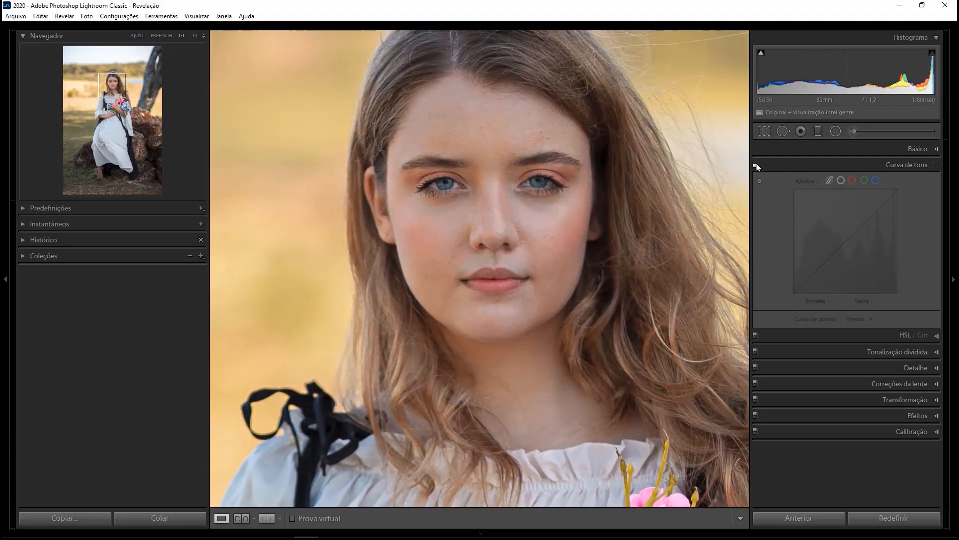
left_click(755, 165)
left_click(755, 165)
left_click(755, 166)
left_click(590, 235)
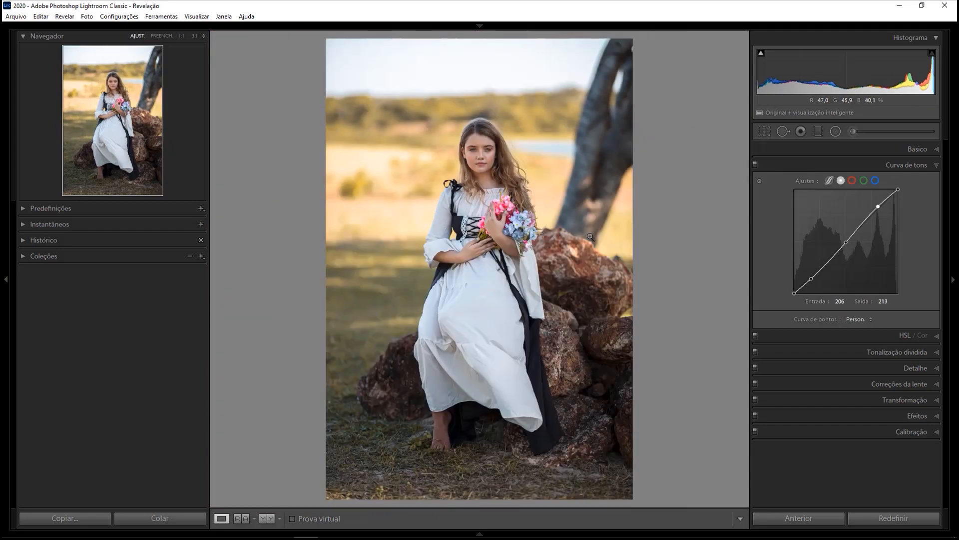
Compare the tone-curved portrait with the original photo.
key("backslash")
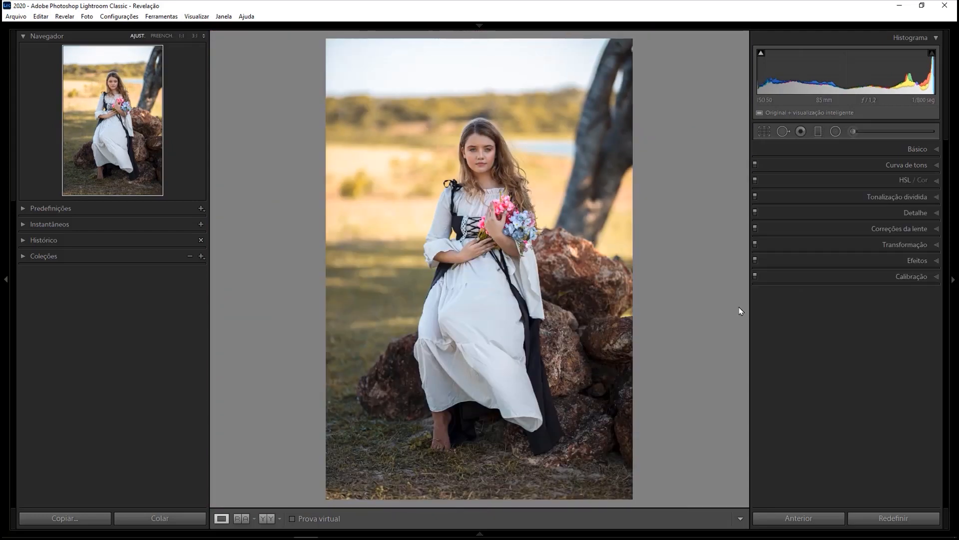
key("backslash")
mouse_move(250, 111)
left_mouse_down()
mouse_move(391, 131)
mouse_move(385, 210)
mouse_move(439, 347)
mouse_move(458, 163)
mouse_move(480, 134)
mouse_move(456, 325)
left_mouse_up()
key("Escape")
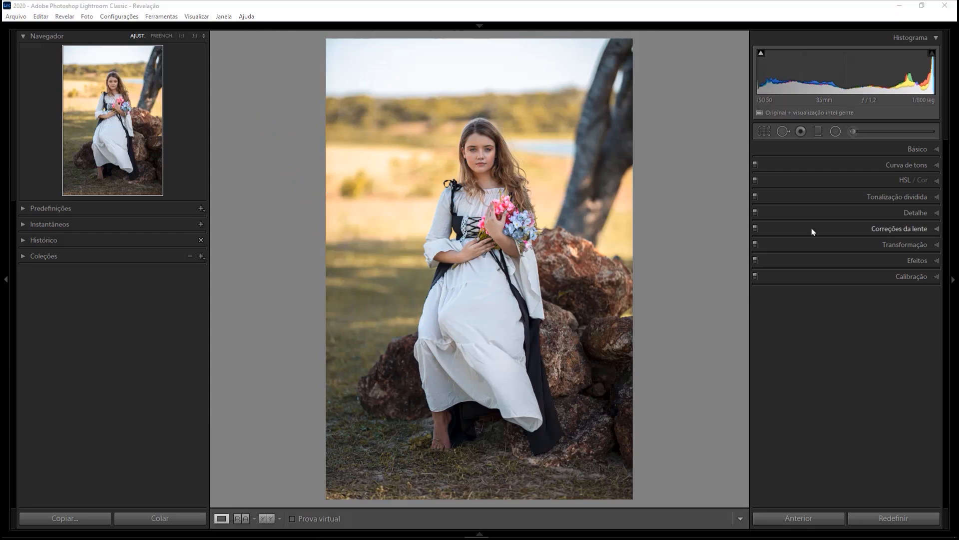
Add a graduated filter from the sky down toward the model's feet with exposure −0.30 and highlights −100.
left_click(818, 135)
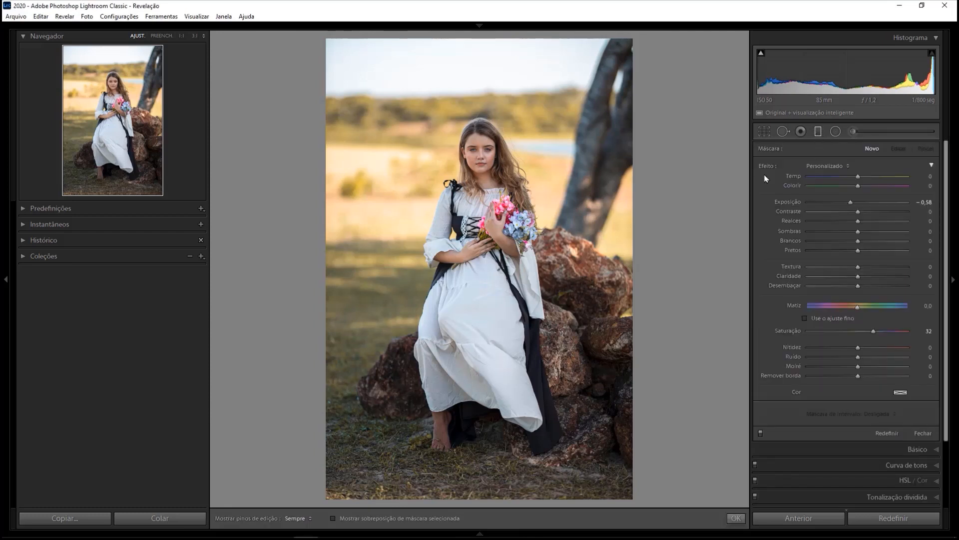
left_click_drag(753, 296, 854, 203)
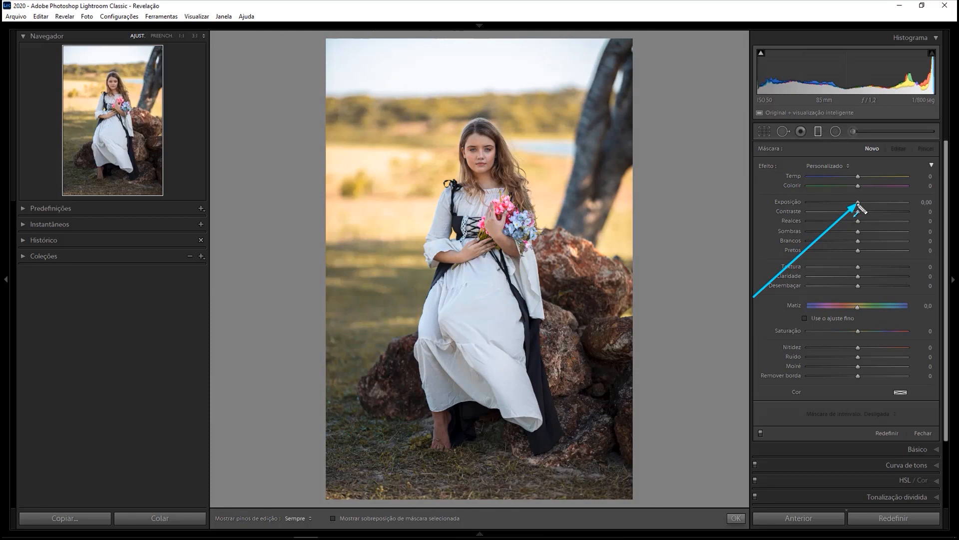
key("Escape")
left_click_drag(470, 54, 463, 409)
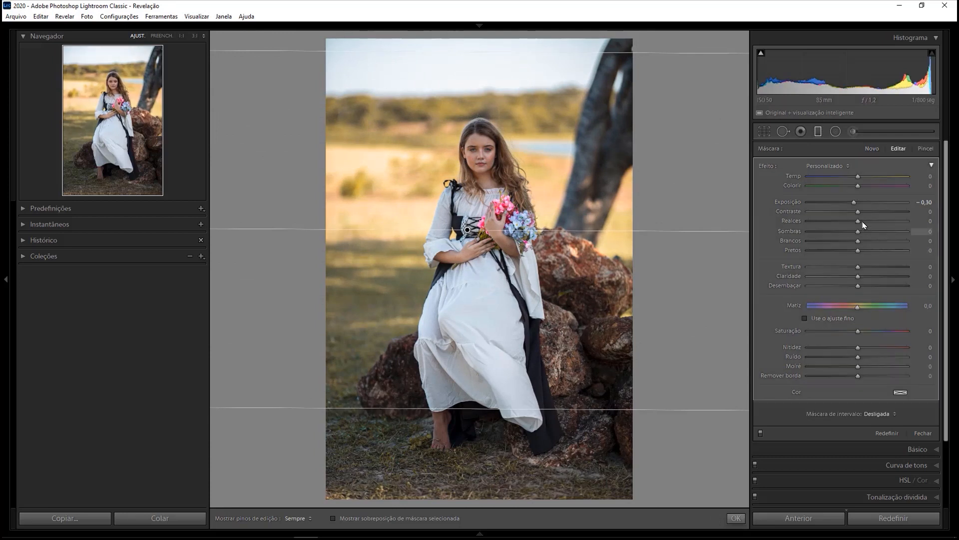
left_click_drag(859, 224, 806, 226)
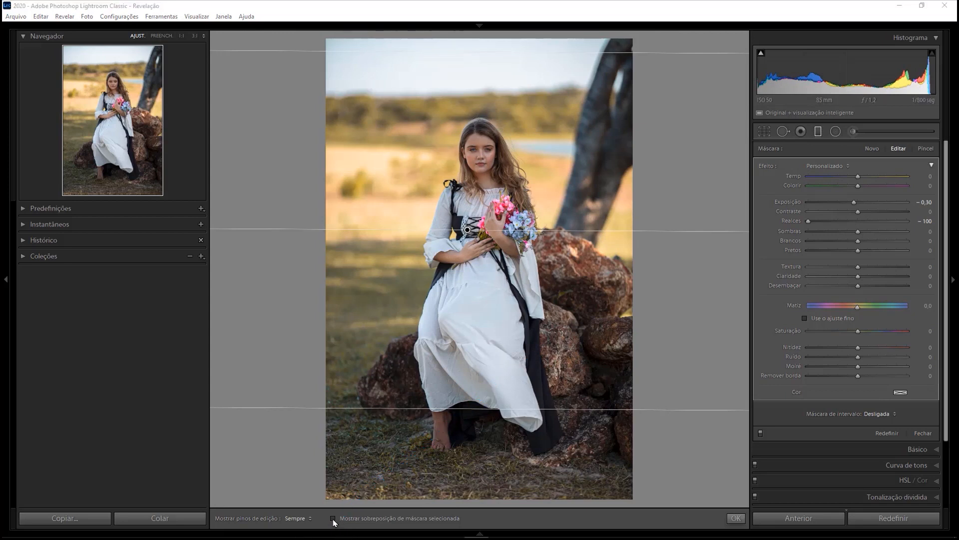
Show the graduated filter's mask overlay, set its brush to erase, and undo the first stroke.
left_click(333, 518)
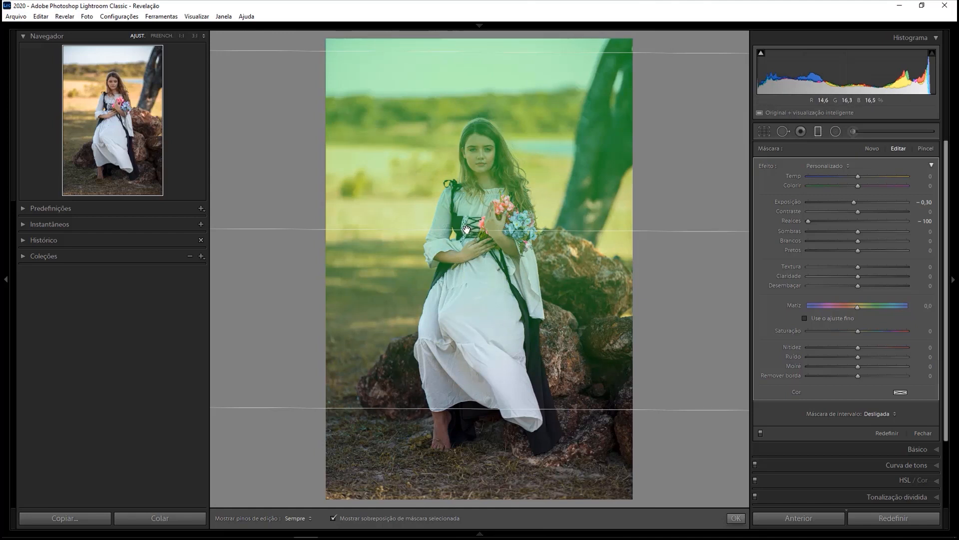
left_click(926, 149)
key("alt")
scroll(480, 333, "up", 4)
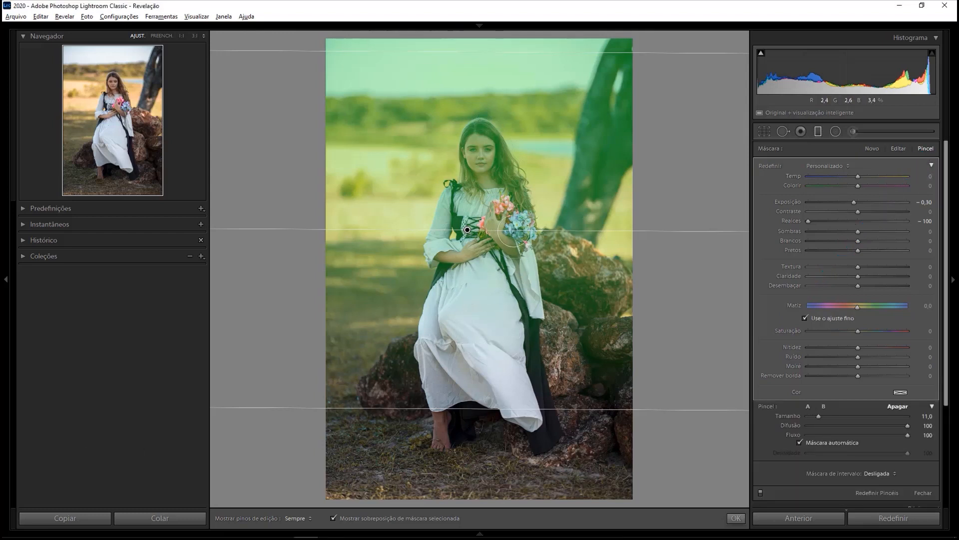
scroll(489, 178, "down", 4)
key("ctrl+z")
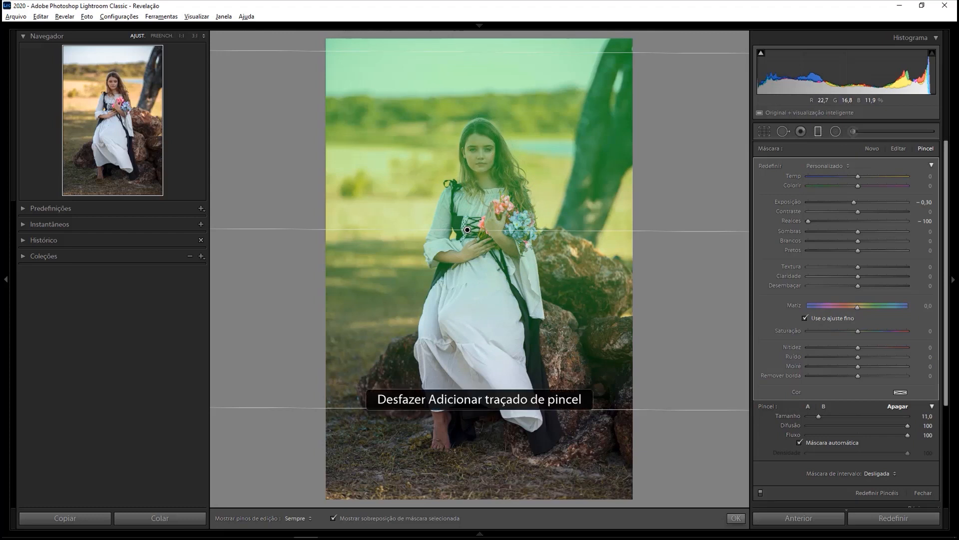
Erase the graduated filter's mask over the model's face, hair, shoulders and dress, using brush sizes up to 23 for the close-up areas.
key("h")
mouse_move(485, 167)
left_mouse_down()
mouse_move(480, 145)
mouse_move(500, 172)
mouse_move(500, 201)
mouse_move(481, 208)
mouse_move(474, 198)
mouse_move(442, 218)
mouse_move(447, 249)
left_mouse_up()
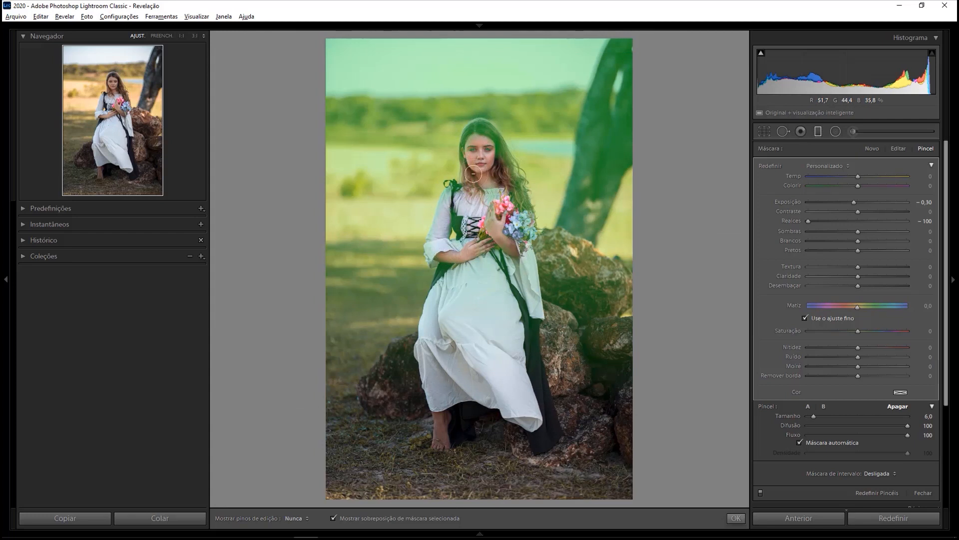
key("z")
scroll(456, 156, "up", 7)
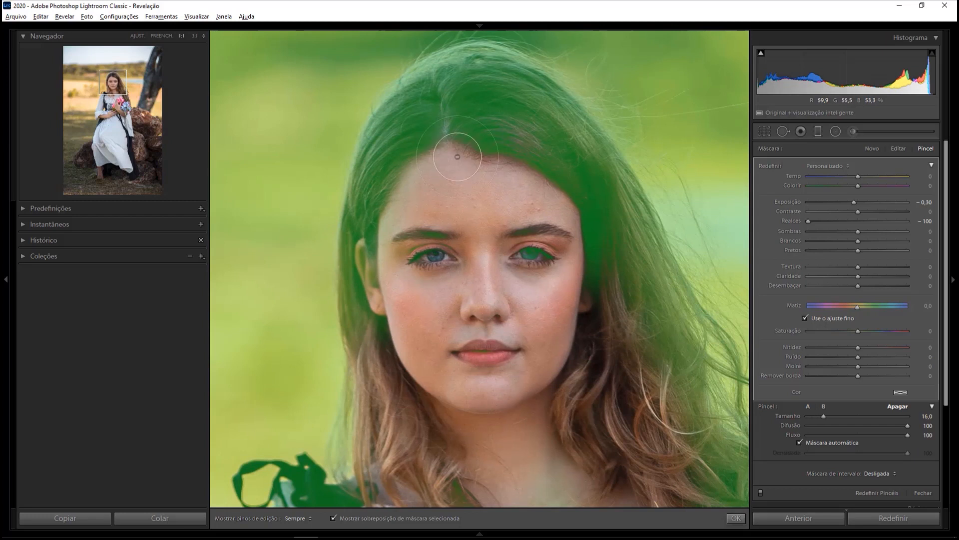
key("h")
left_click(435, 140)
mouse_move(527, 245)
left_mouse_down()
mouse_move(544, 224)
mouse_move(513, 121)
mouse_move(426, 150)
mouse_move(370, 274)
mouse_move(385, 266)
mouse_move(443, 93)
mouse_move(516, 109)
mouse_move(579, 177)
left_mouse_up()
mouse_move(448, 96)
left_mouse_down()
mouse_move(475, 83)
mouse_move(520, 101)
mouse_move(597, 245)
mouse_move(662, 414)
mouse_move(614, 326)
left_mouse_up()
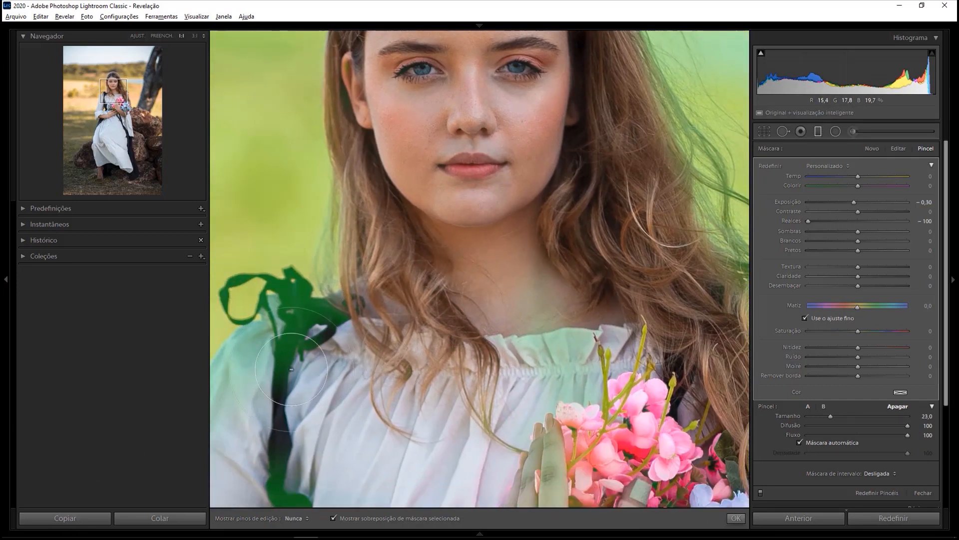
mouse_move(291, 370)
left_mouse_down()
mouse_move(288, 350)
mouse_move(283, 503)
mouse_move(298, 461)
mouse_move(303, 345)
mouse_move(348, 337)
left_mouse_up()
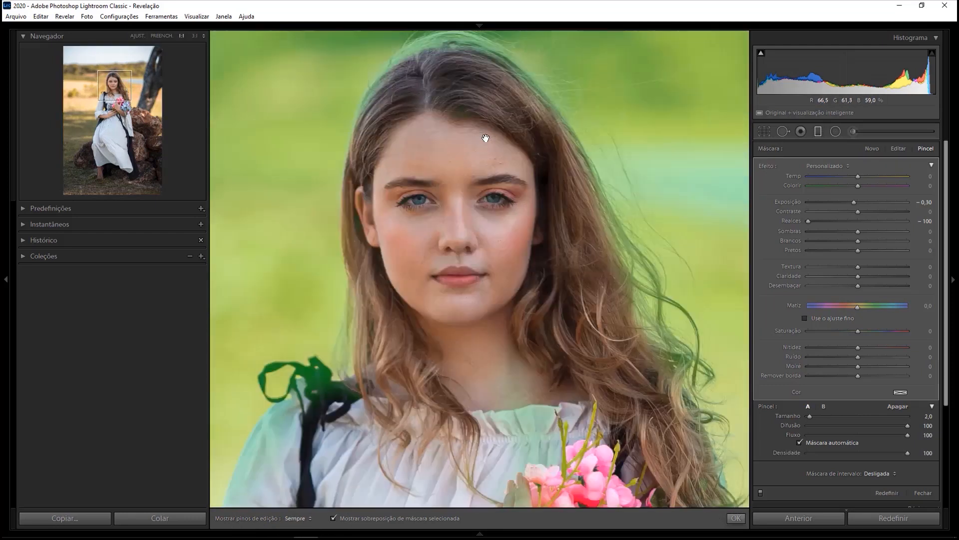
left_click_drag(485, 138, 504, 156)
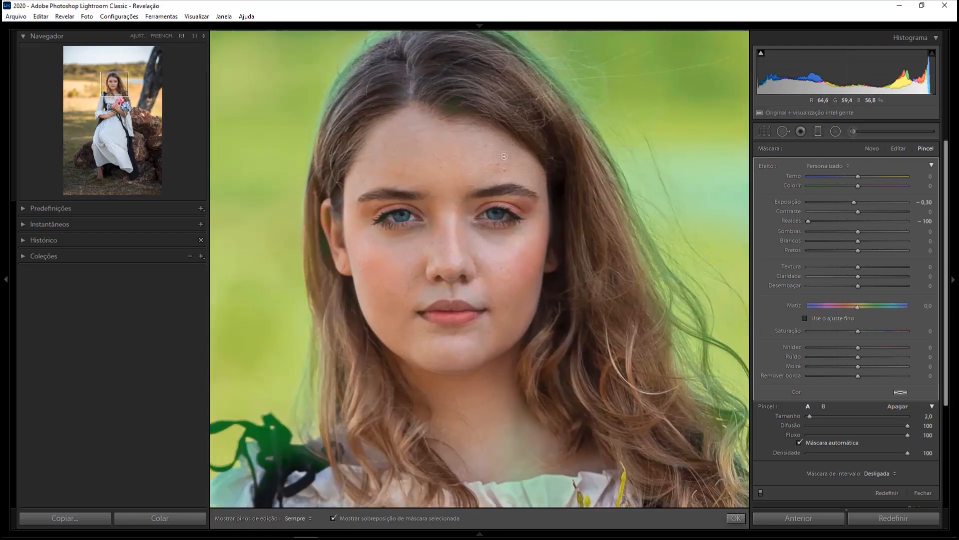
left_click(483, 167)
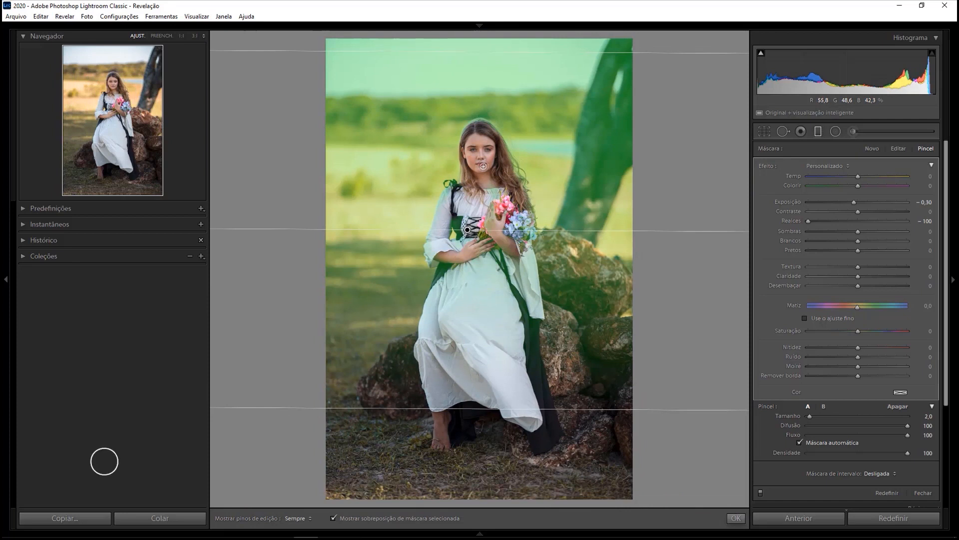
Hide the mask overlay, compare the photo with and without the graduated filter, and close the filter.
key("o")
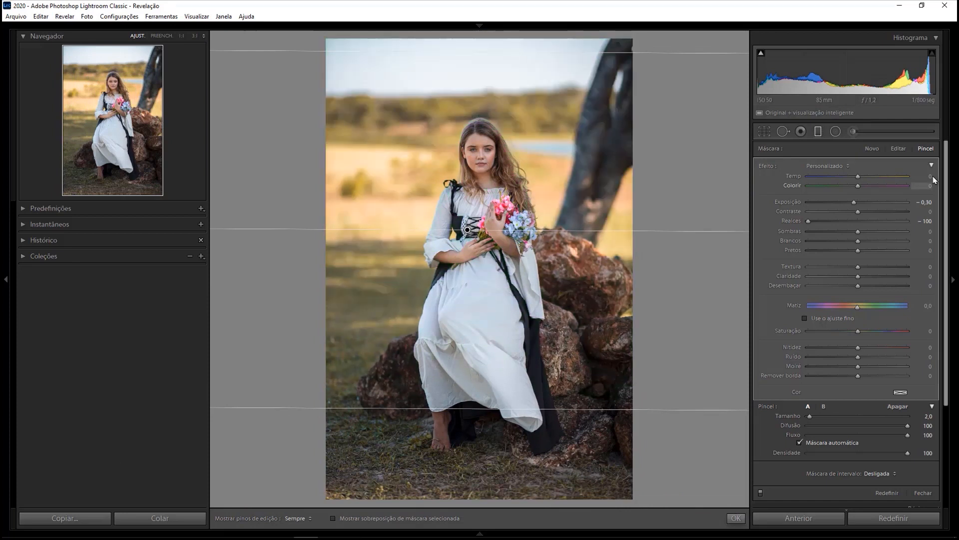
scroll(786, 380, "down", 3)
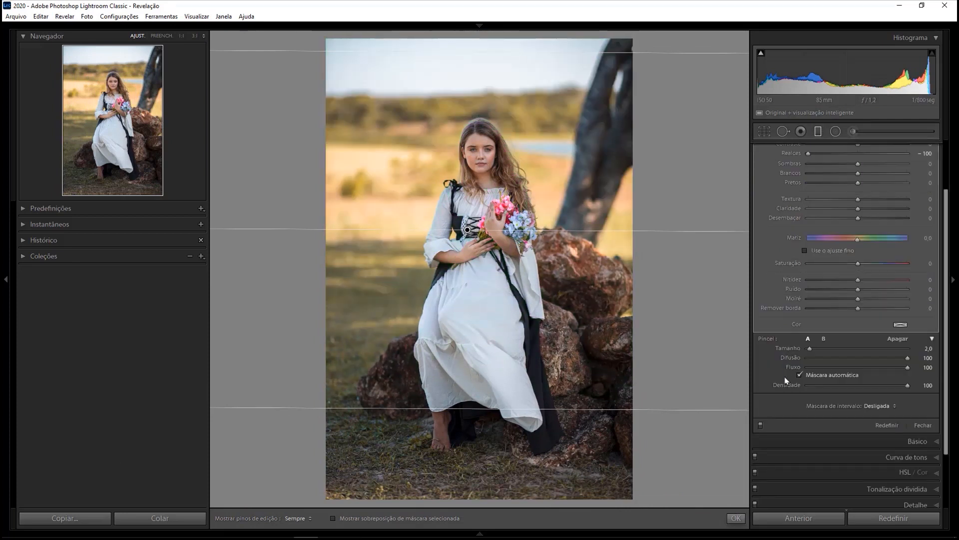
left_click(761, 425)
left_click(760, 426)
left_click(760, 426)
left_click(760, 425)
key("m")
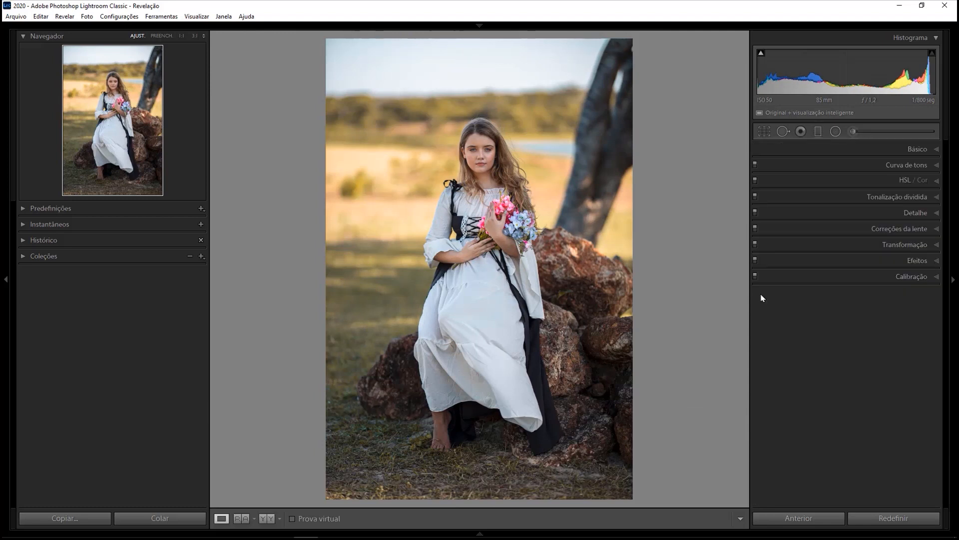
Compare the photo including the graduated filter with the original.
key("backslash")
key("backslash")
key("backslash")
key("backslash")
Add an inverted radial filter over the sky beside the tree trunk with temperature 16, exposure 0.54 and dehaze −41.
left_click(835, 131)
left_click_drag(514, 80, 605, 167)
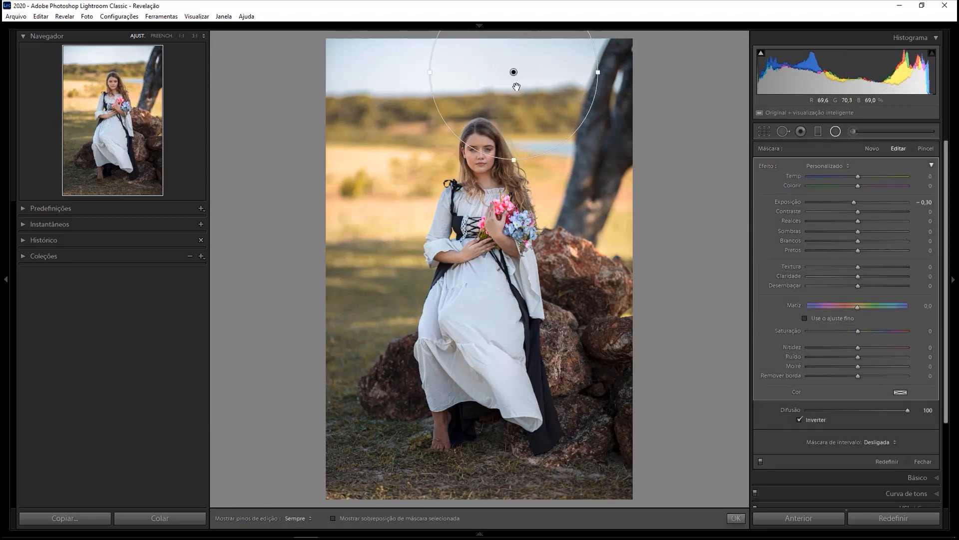
left_click_drag(527, 88, 548, 88)
left_click_drag(854, 202, 867, 178)
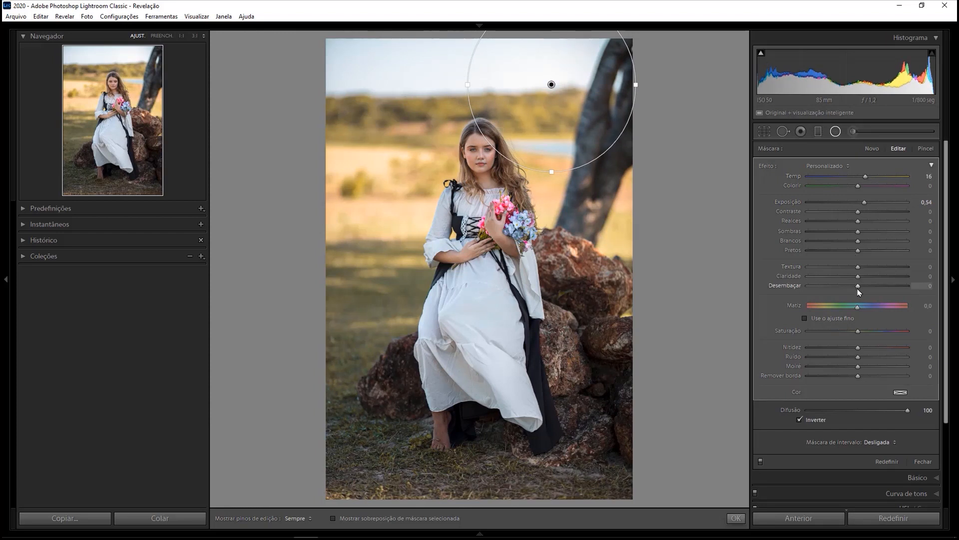
left_click_drag(836, 289, 834, 289)
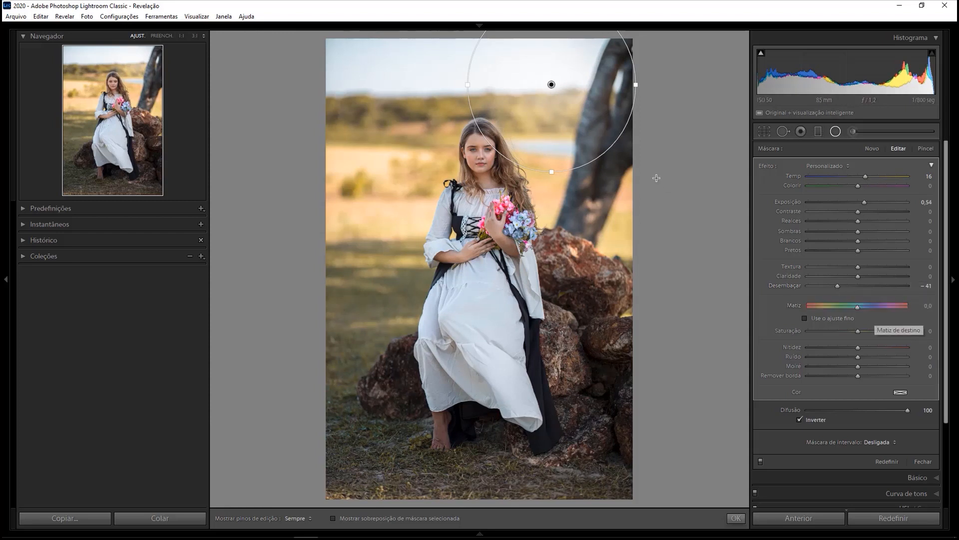
Fine-tune the radial filter's position between the model's head and the tree, lower its exposure slightly, and close the filter.
left_click_drag(551, 85, 547, 94)
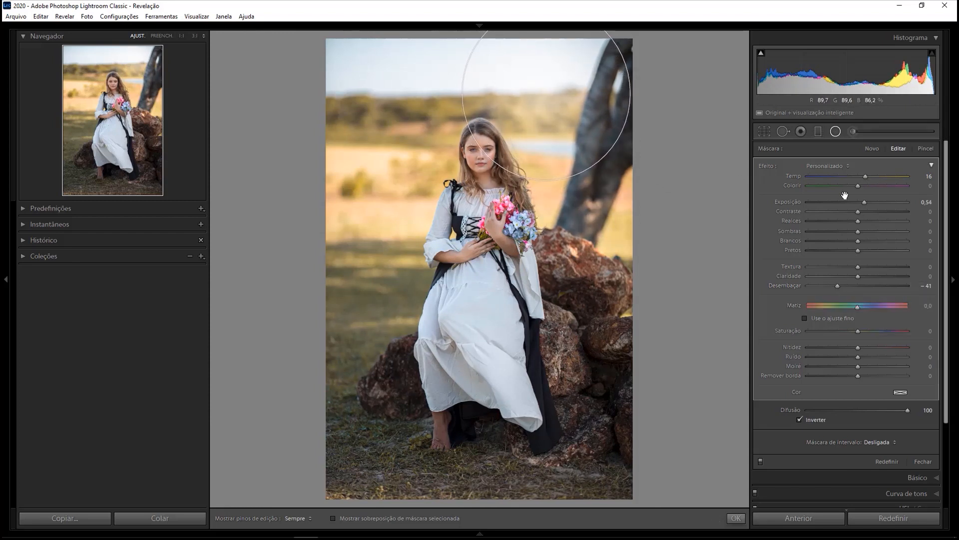
left_click_drag(864, 202, 861, 203)
mouse_move(549, 97)
left_mouse_down()
mouse_move(561, 110)
mouse_move(549, 88)
left_mouse_up()
key("shift+m")
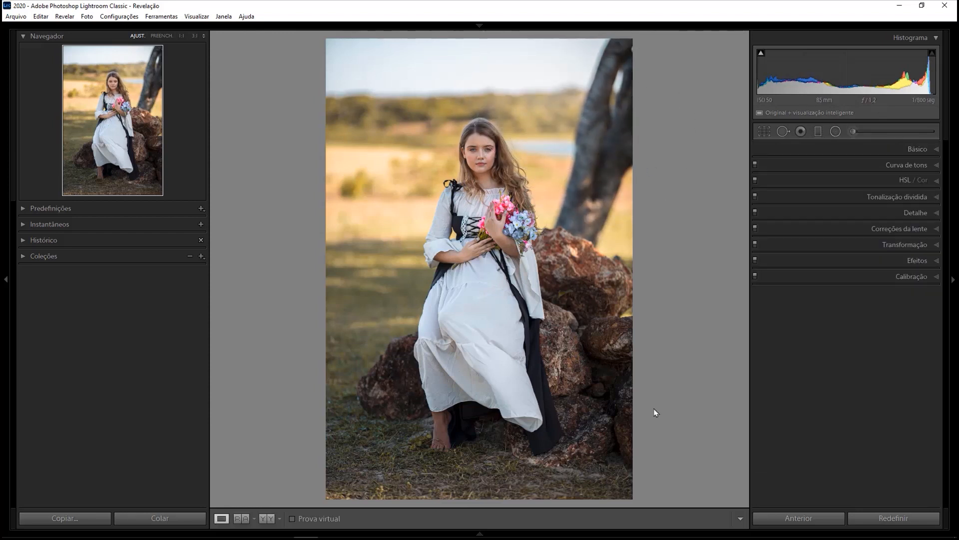
Compare the photo with its added radial light against the original and examine the background.
key("backslash")
key("backslash")
key("backslash")
key("backslash")
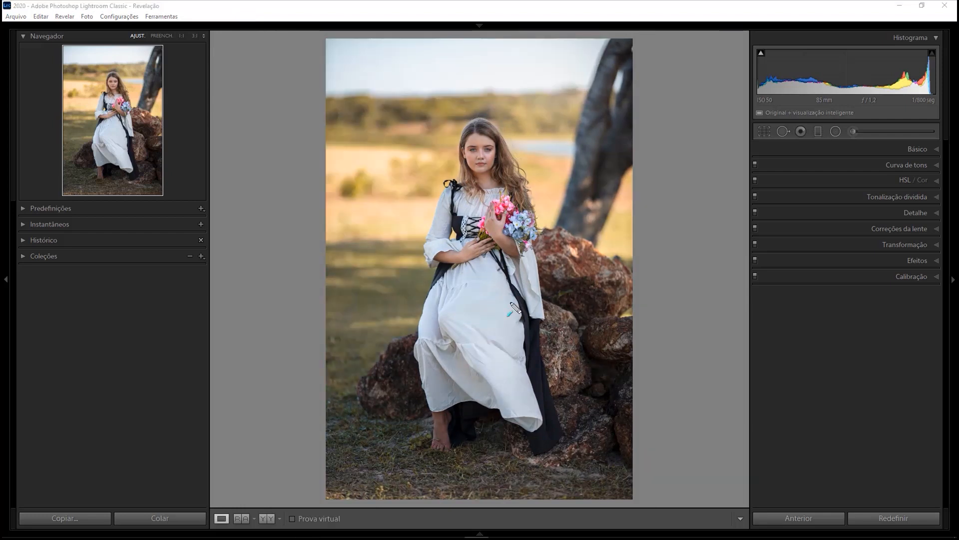
mouse_move(342, 130)
left_mouse_down()
mouse_move(510, 76)
mouse_move(515, 171)
mouse_move(452, 107)
mouse_move(497, 82)
mouse_move(517, 102)
mouse_move(480, 187)
mouse_move(458, 171)
mouse_move(536, 73)
mouse_move(584, 149)
mouse_move(534, 119)
mouse_move(452, 175)
mouse_move(472, 137)
mouse_move(320, 383)
mouse_move(408, 156)
mouse_move(361, 193)
mouse_move(505, 81)
mouse_move(566, 111)
mouse_move(439, 175)
mouse_move(497, 210)
mouse_move(574, 146)
left_mouse_up()
key("Escape")
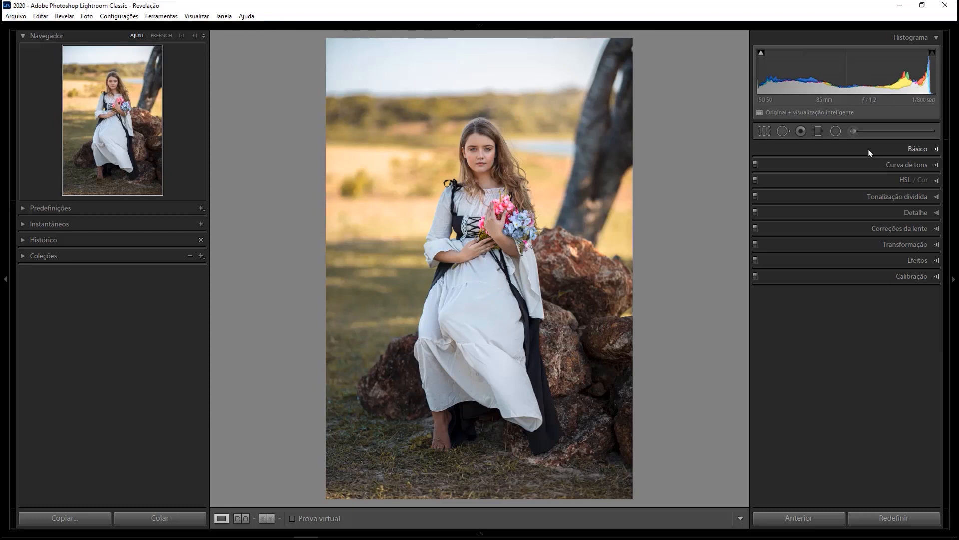
Set up a new adjustment brush with texture −70 and sharpness 70.
left_click(854, 133)
left_click_drag(857, 268, 824, 273)
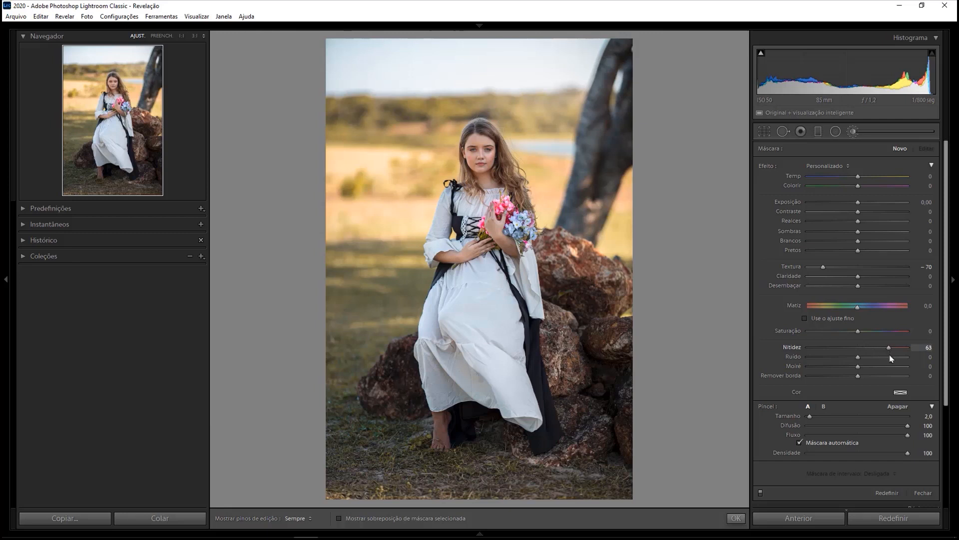
left_click_drag(893, 360, 895, 359)
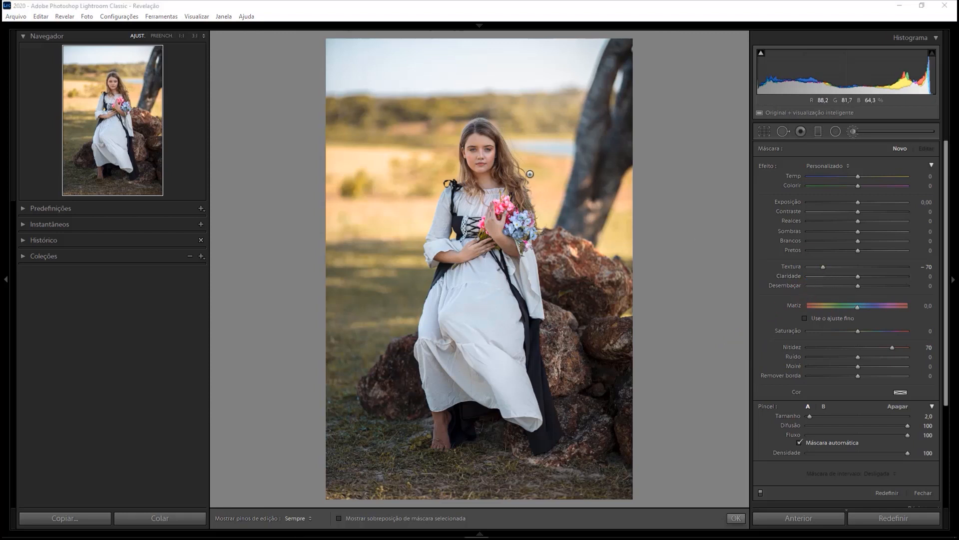
Paint the skin-softening adjustment over the model's face with a size 5 brush in a zoomed-in view.
key("z")
scroll(488, 151, "up", 5)
key("h")
mouse_move(481, 113)
left_mouse_down()
mouse_move(419, 135)
mouse_move(472, 148)
mouse_move(497, 213)
mouse_move(440, 246)
mouse_move(417, 217)
mouse_move(495, 211)
mouse_move(531, 219)
mouse_move(553, 246)
mouse_move(566, 225)
mouse_move(562, 247)
mouse_move(543, 217)
mouse_move(563, 265)
mouse_move(555, 296)
mouse_move(523, 317)
mouse_move(486, 316)
mouse_move(446, 284)
mouse_move(462, 250)
mouse_move(449, 289)
mouse_move(433, 243)
mouse_move(408, 235)
mouse_move(439, 239)
left_mouse_up()
scroll(463, 258, "down", 5)
scroll(462, 259, "down", 1)
key("h")
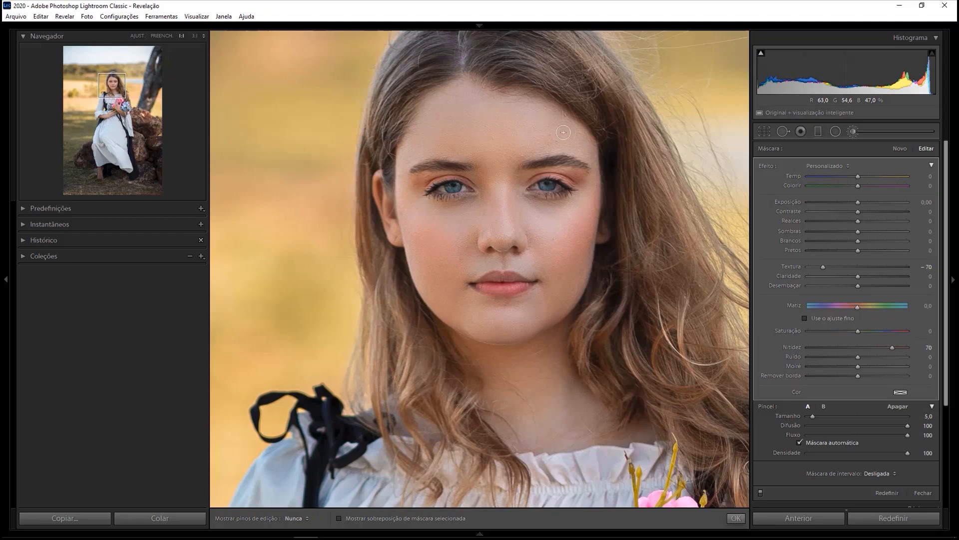
key("h")
left_click_drag(520, 318, 482, 343)
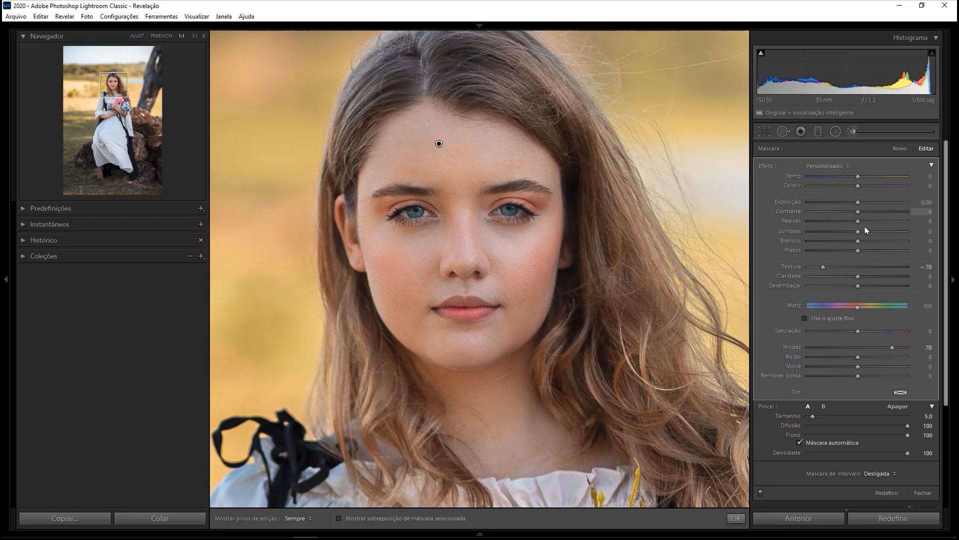
Set the brushed skin's whites to 8 and compare the face with and without the brush adjustment up close.
left_click_drag(868, 243, 860, 245)
left_click(760, 494)
left_click(196, 37)
left_click_drag(436, 194, 477, 164)
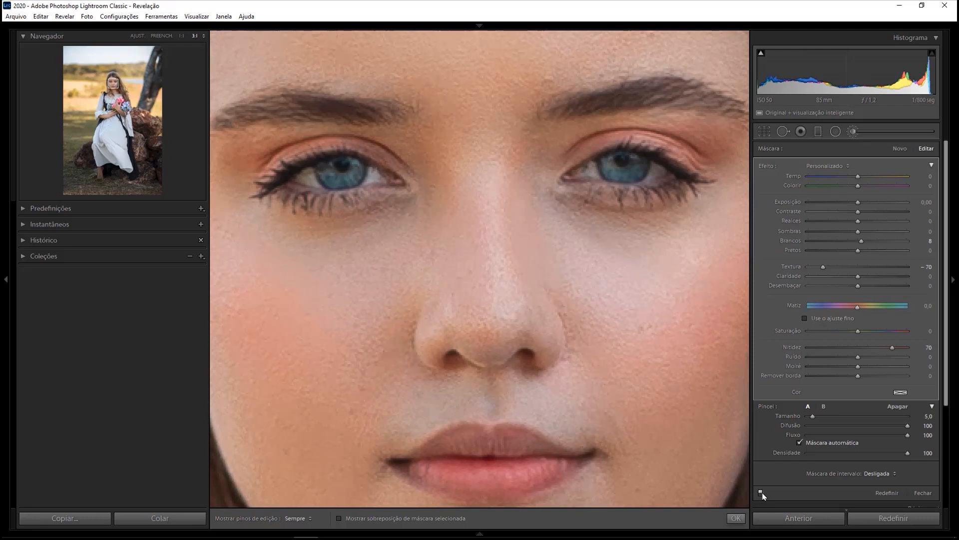
left_click(461, 285)
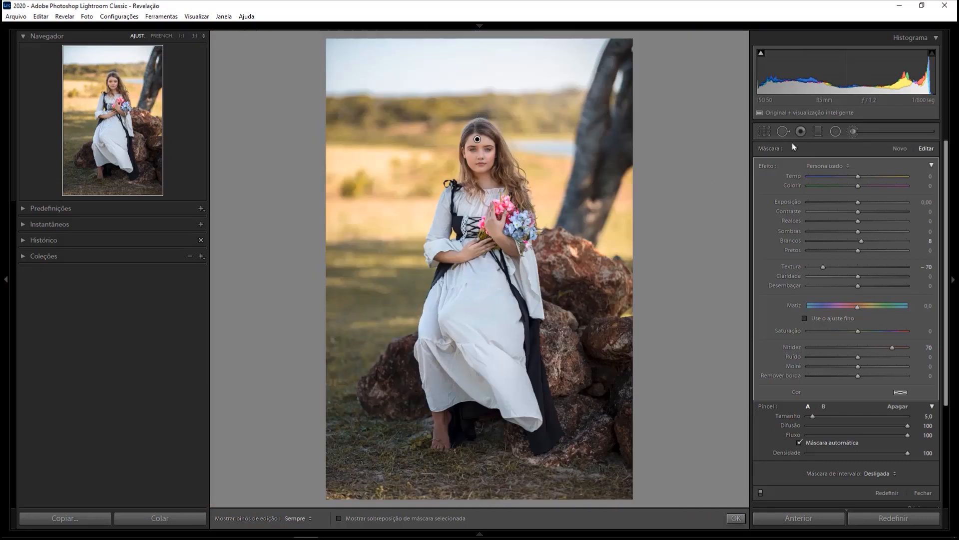
Close the adjustment brush on the finished portrait.
left_click(855, 131)
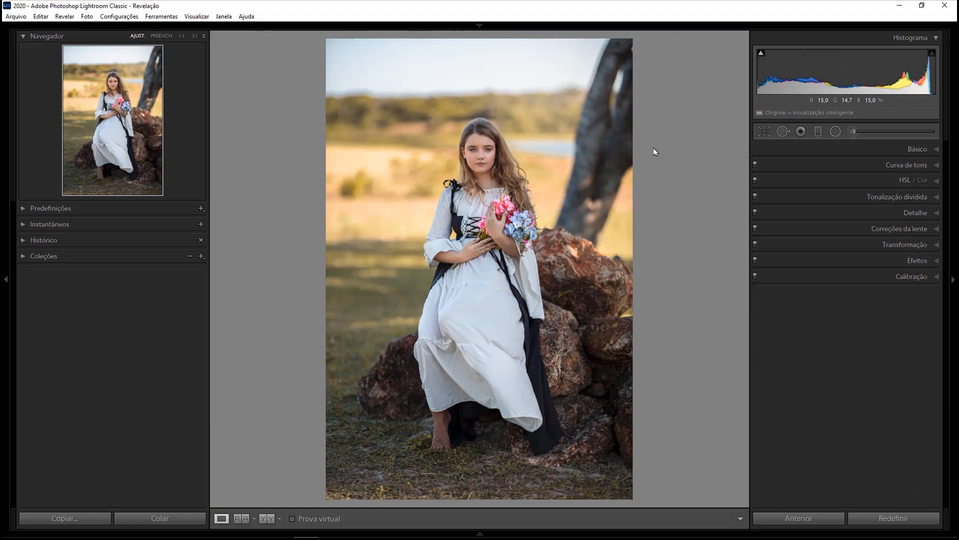
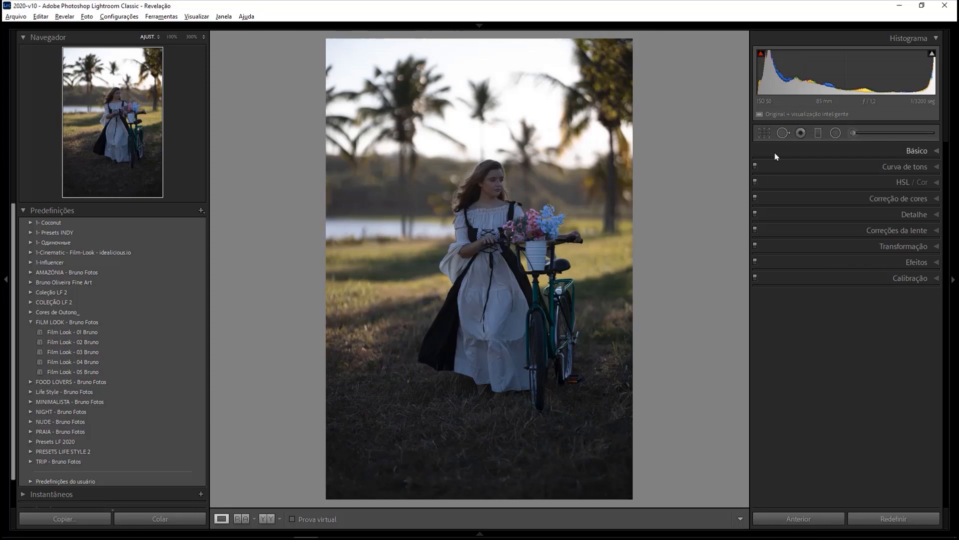
Crop the bicycle portrait tighter at the original aspect ratio, trimming the photo's left and bottom edges.
left_click(765, 134)
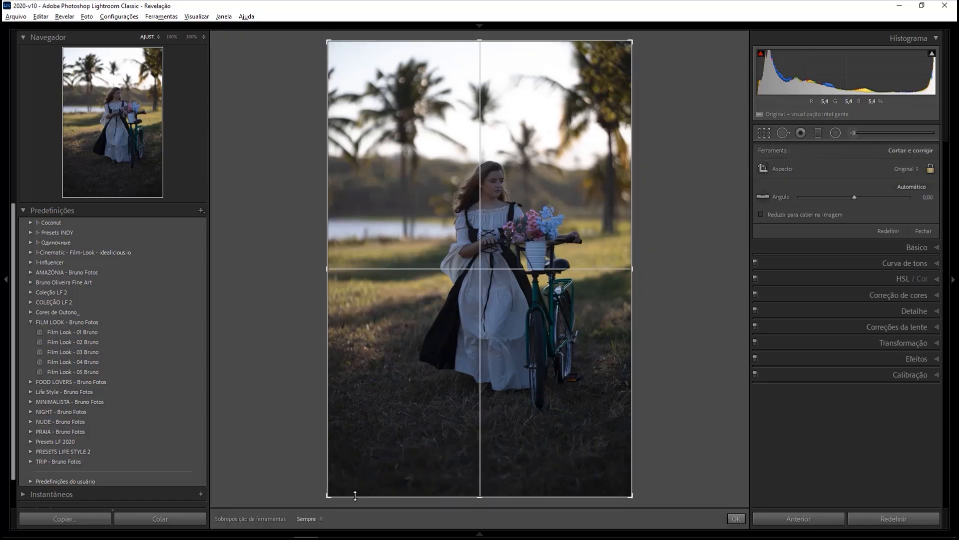
left_click_drag(327, 498, 346, 484)
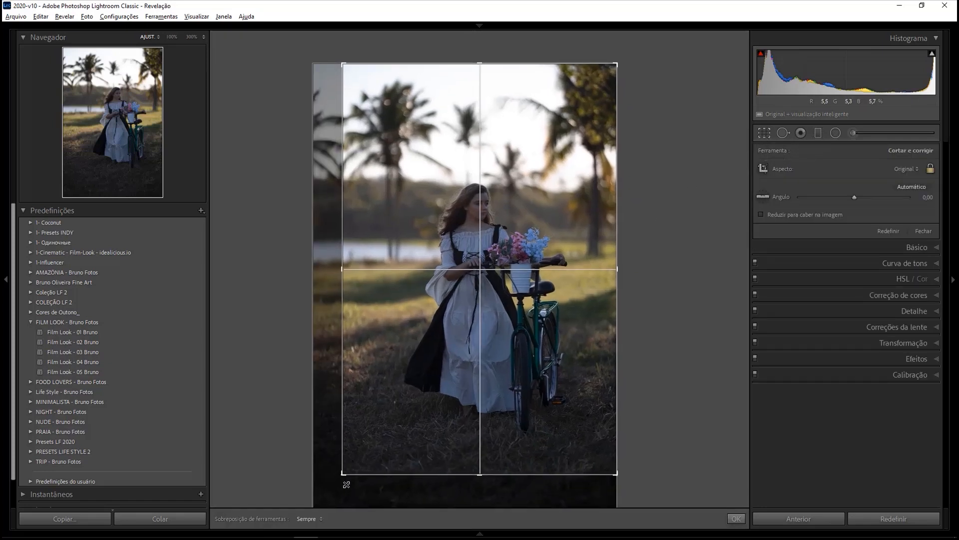
key("Return")
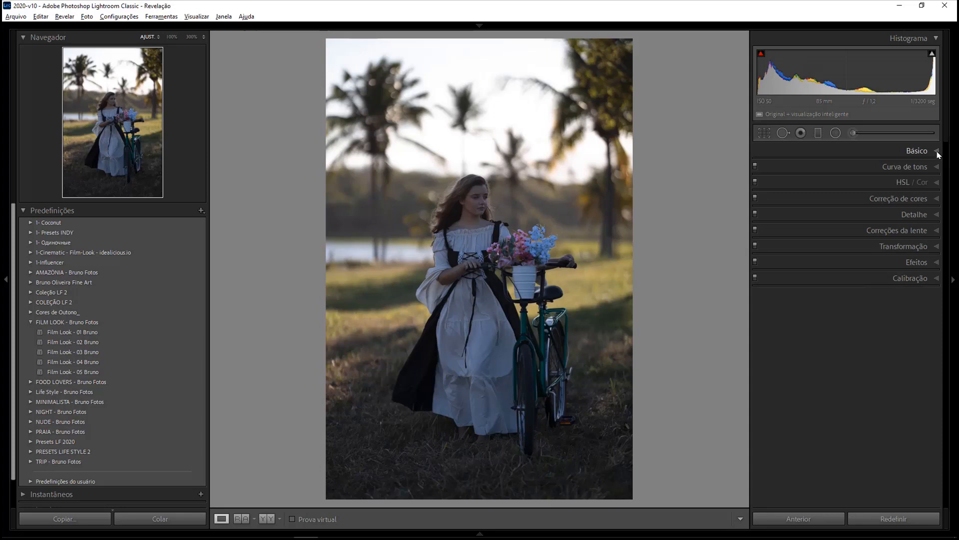
Set exposure to +0.57, highlights −100, shadows +37, whites +22 and blacks −13, and compare the photo with the original.
left_click(938, 153)
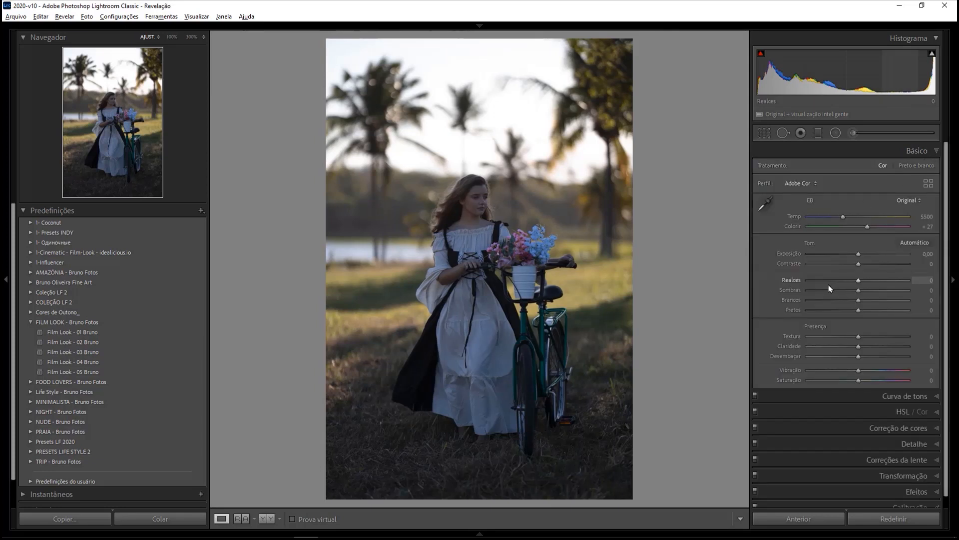
left_click_drag(860, 256, 866, 257)
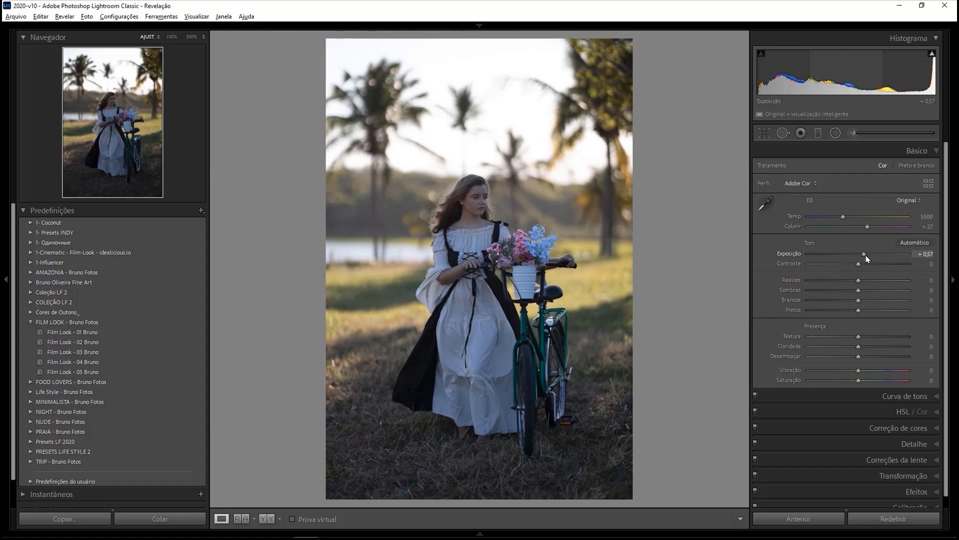
left_click_drag(858, 284, 716, 298)
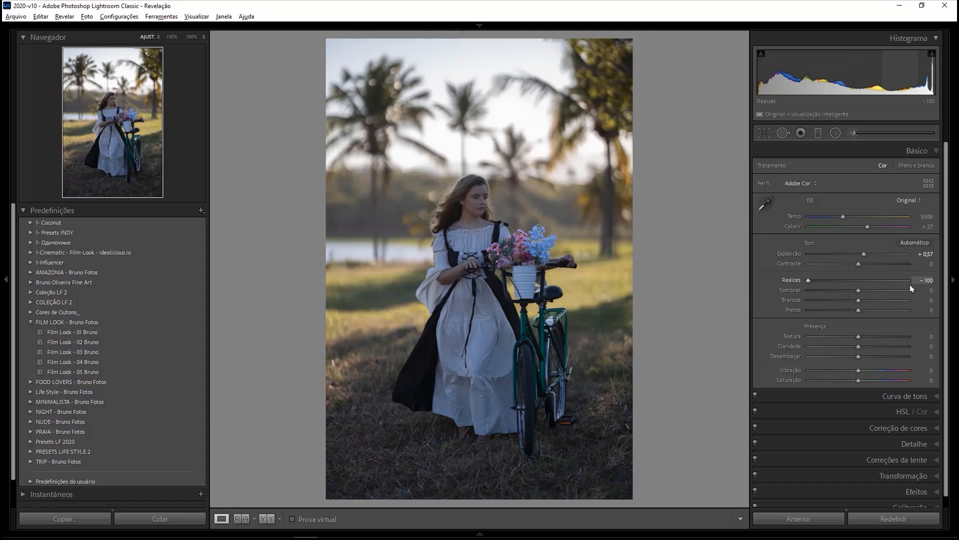
mouse_move(858, 294)
left_mouse_down()
mouse_move(877, 296)
mouse_move(853, 311)
left_mouse_up()
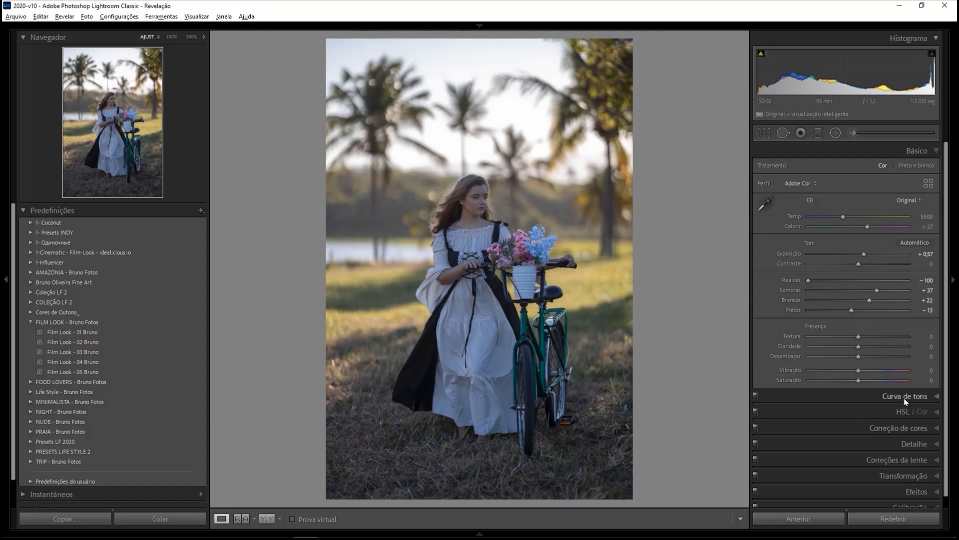
key("backslash")
key("backslash")
key("backslash")
key("backslash")
Warm the temperature to 7323, raise the exposure to 1.00 and set the blacks to −39.
left_click_drag(844, 218, 863, 218)
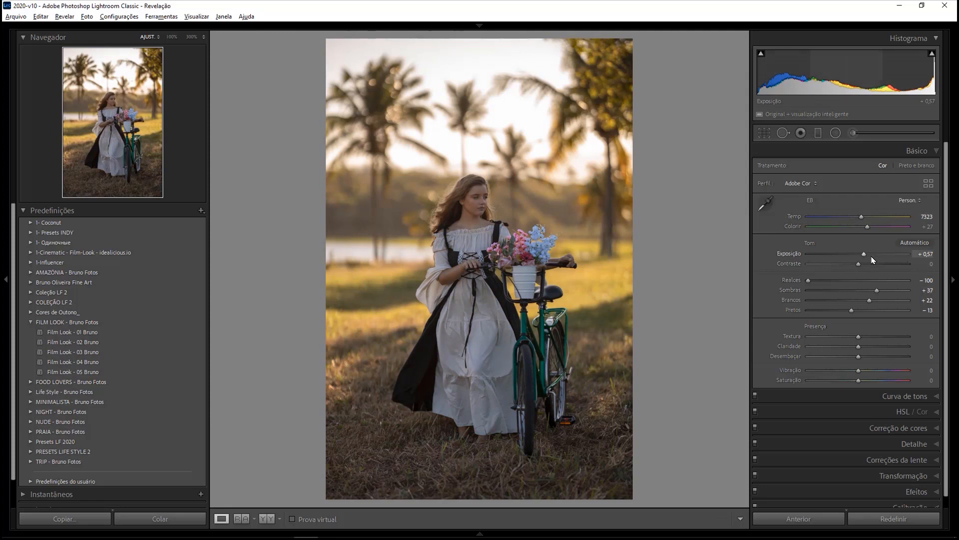
left_click_drag(866, 256, 870, 255)
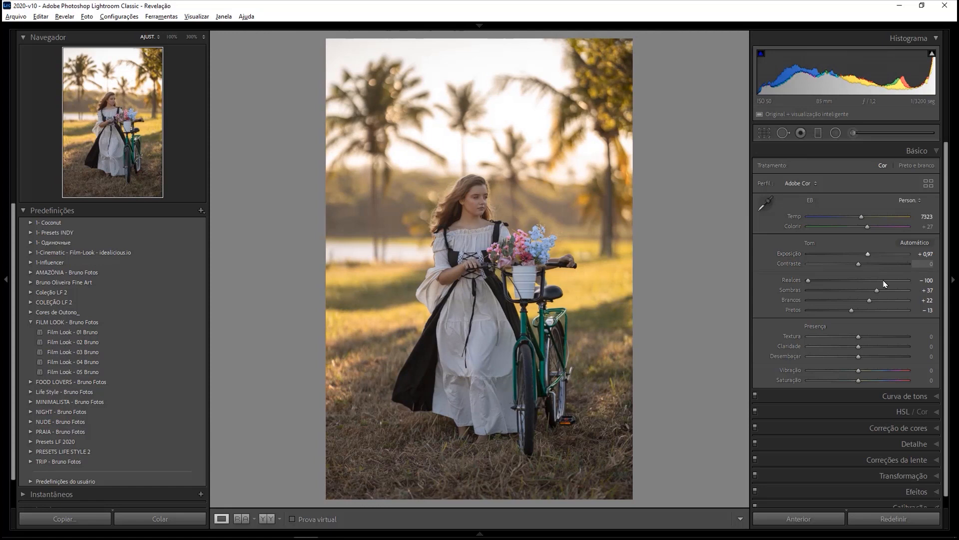
left_click(928, 254)
type("1")
key("Return")
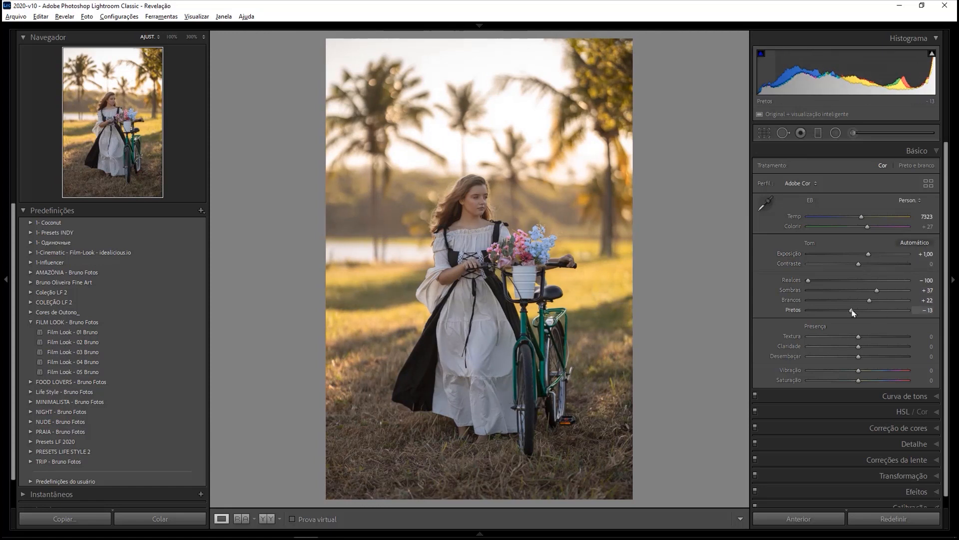
left_click_drag(851, 311, 838, 313)
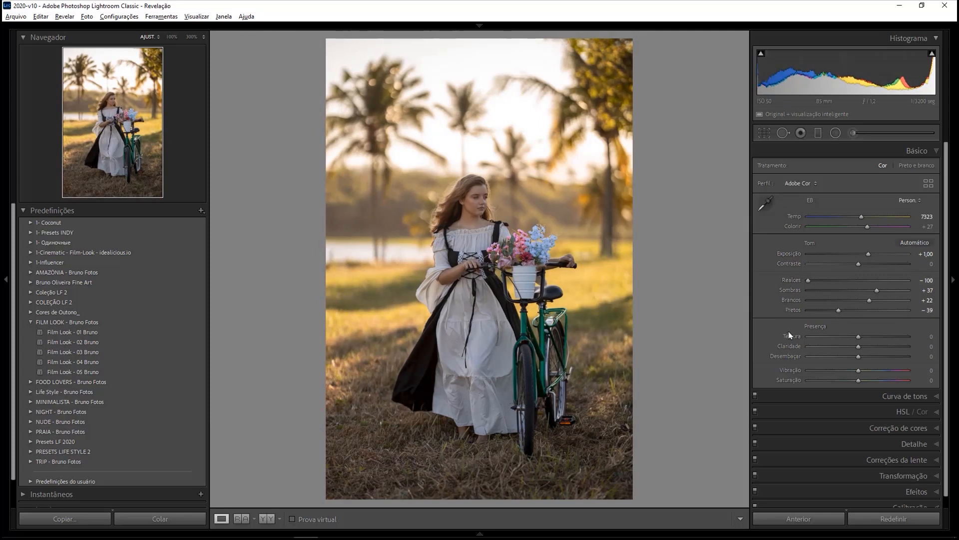
Set the vibrance to +50 and the saturation to −20.
scroll(799, 340, "down", 1)
left_click_drag(859, 369, 885, 372)
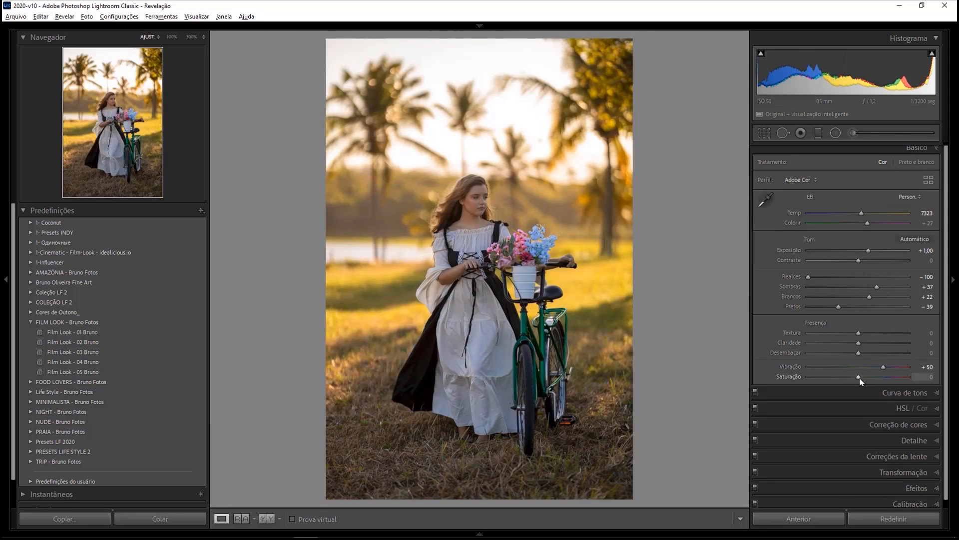
left_click_drag(859, 376, 850, 377)
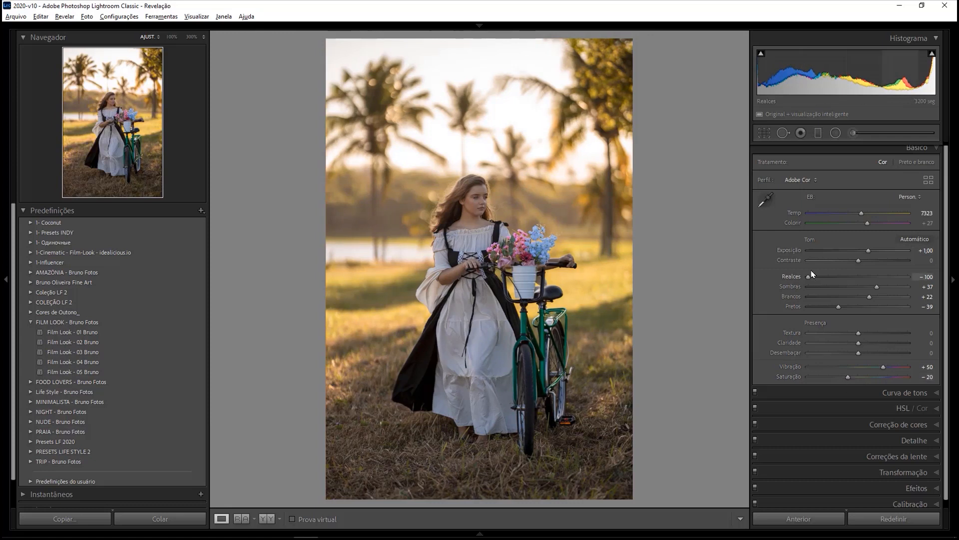
Calibrate the primary hues to red −40, green −40 and blue −25, and compare the photo with and without the calibration.
scroll(794, 273, "down", 1)
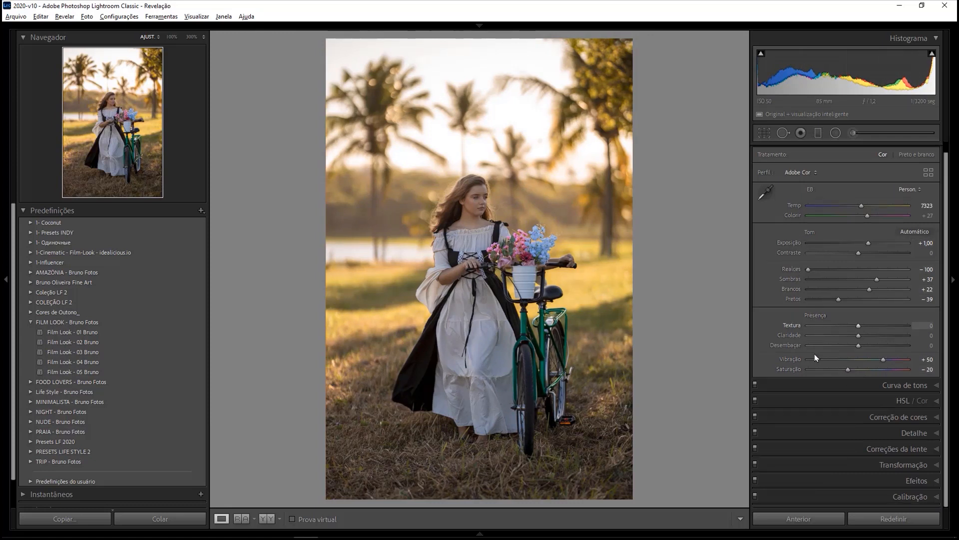
left_click(925, 498)
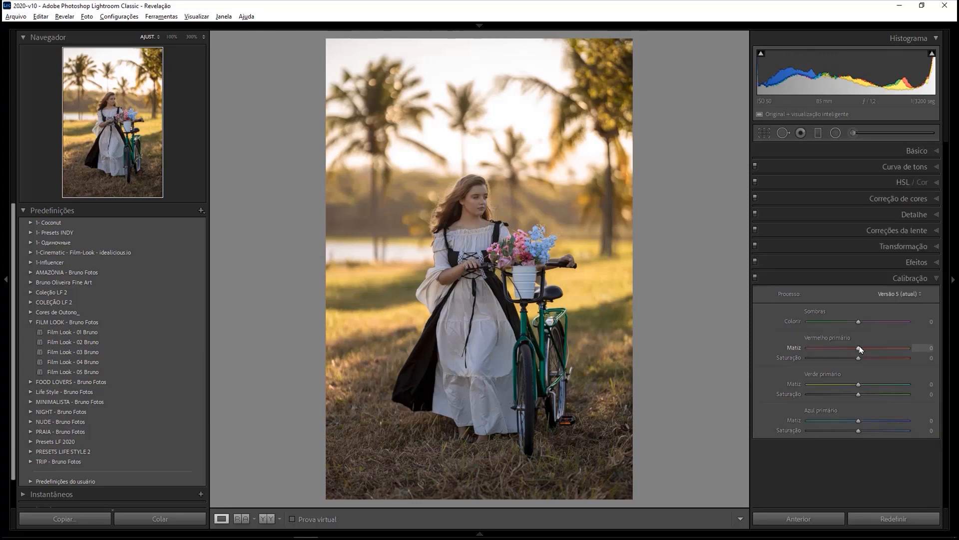
left_click_drag(860, 350, 838, 354)
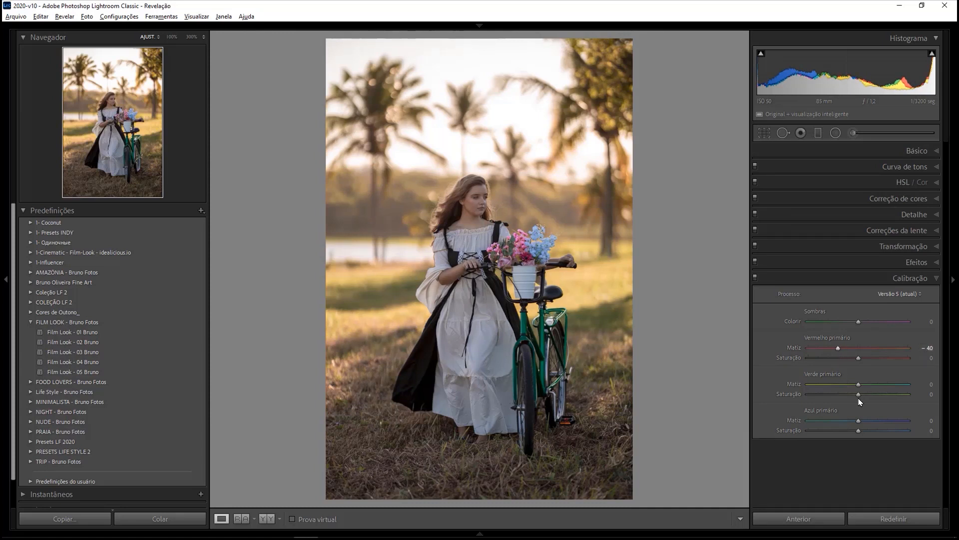
left_click_drag(858, 385, 840, 389)
mouse_move(857, 423)
left_mouse_down()
mouse_move(839, 425)
mouse_move(846, 428)
left_mouse_up()
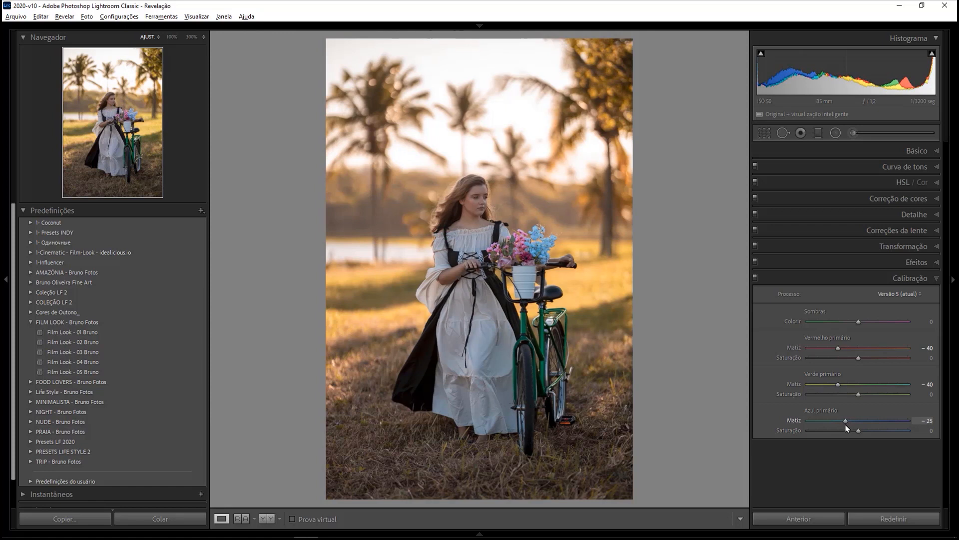
left_click(756, 278)
left_click(756, 277)
left_click(938, 281)
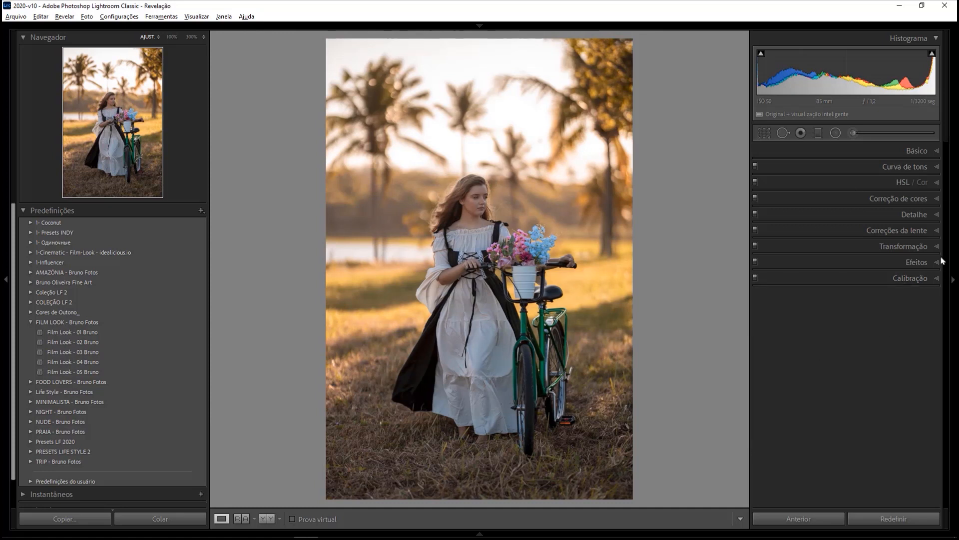
Shift the HSL hues to orange +15 and yellow −10, checking the model's face up close.
left_click(936, 182)
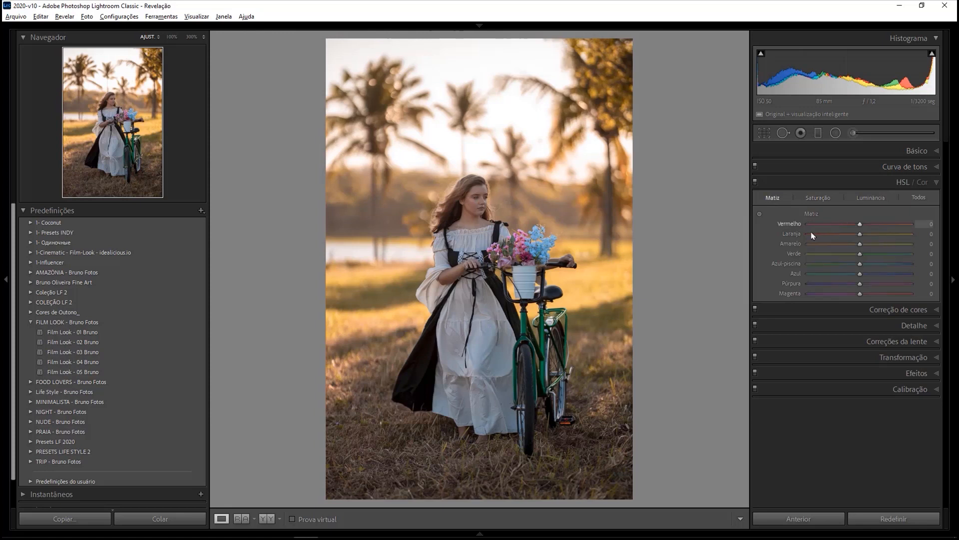
left_click(477, 204)
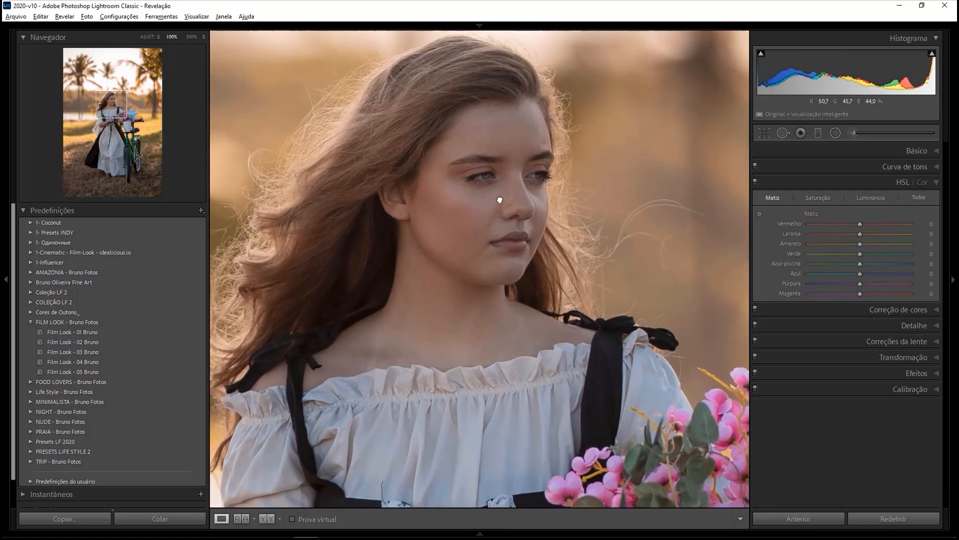
left_click_drag(863, 237, 871, 238)
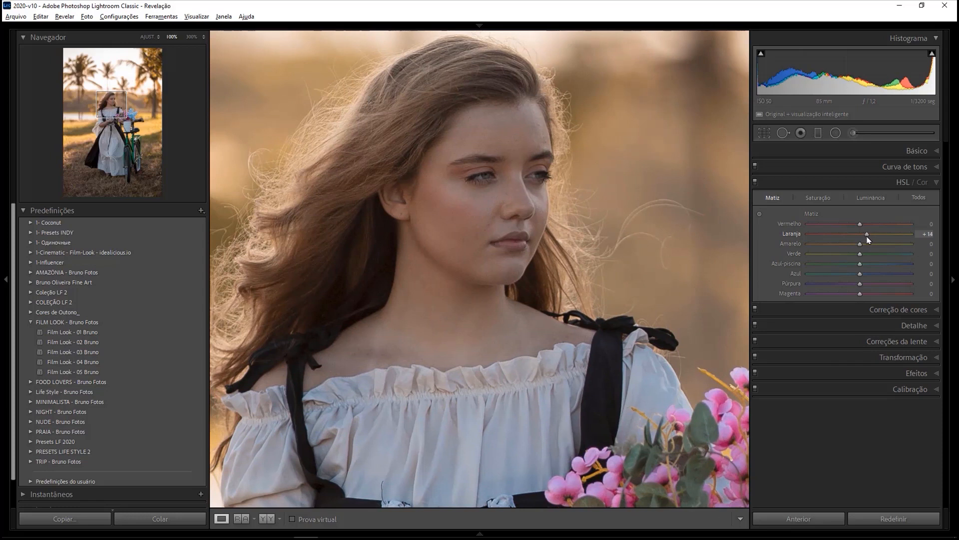
left_click(532, 228)
mouse_move(860, 250)
left_mouse_down()
mouse_move(851, 245)
mouse_move(851, 254)
left_mouse_up()
double_click(852, 254)
Set the HSL luminance to orange +12, green +65 and yellow +9, and compare the photo with and without HSL.
left_click(870, 199)
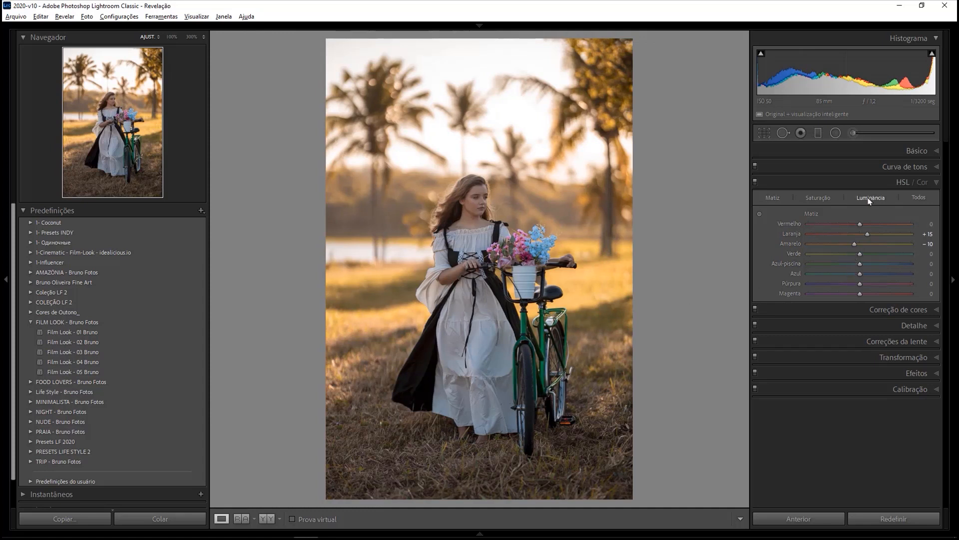
mouse_move(860, 238)
left_mouse_down()
mouse_move(875, 257)
mouse_move(893, 255)
left_mouse_up()
left_click_drag(694, 306, 547, 315)
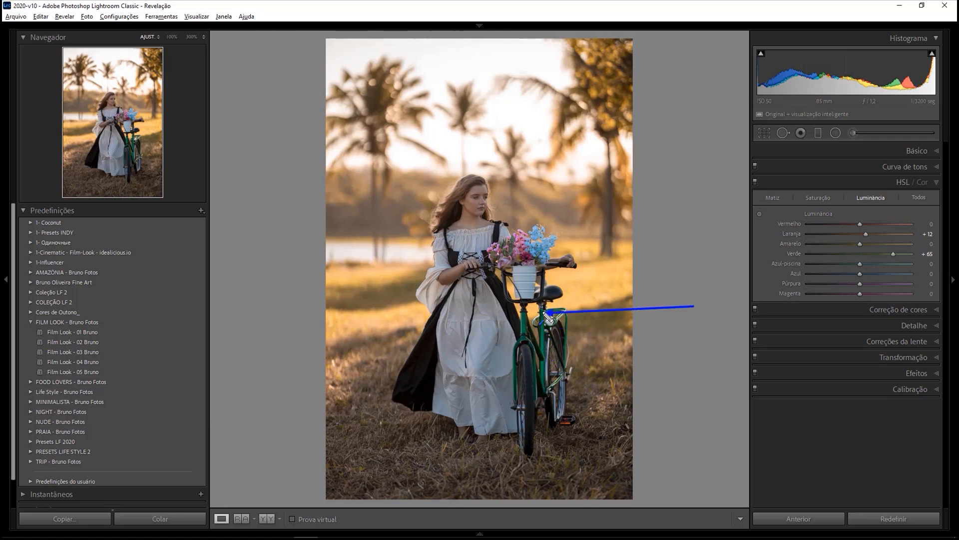
key("Escape")
left_click_drag(860, 244, 869, 254)
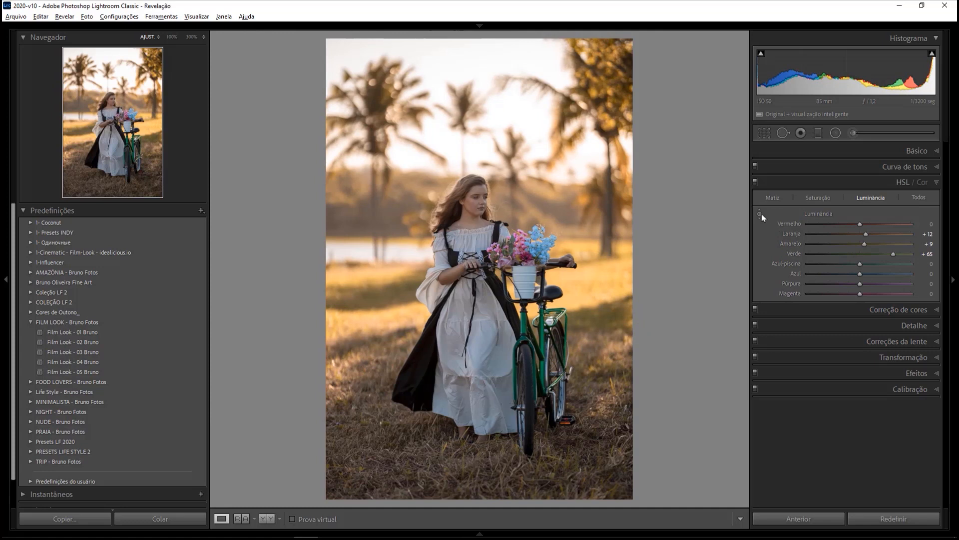
left_click(756, 184)
left_click(755, 184)
left_click(905, 183)
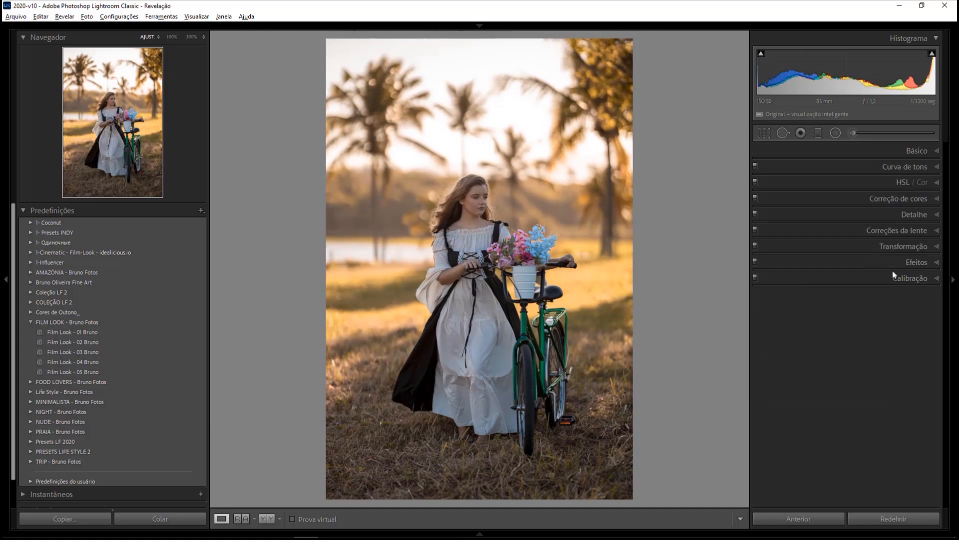
Lift the shadows on the point tone curve with a point at input 34, output 44.
left_click(819, 166)
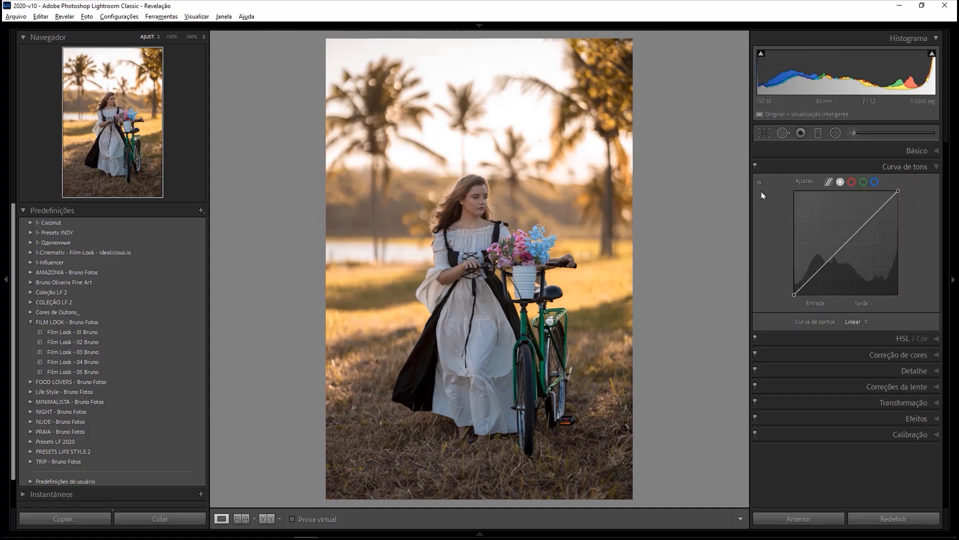
left_click_drag(810, 280, 809, 281)
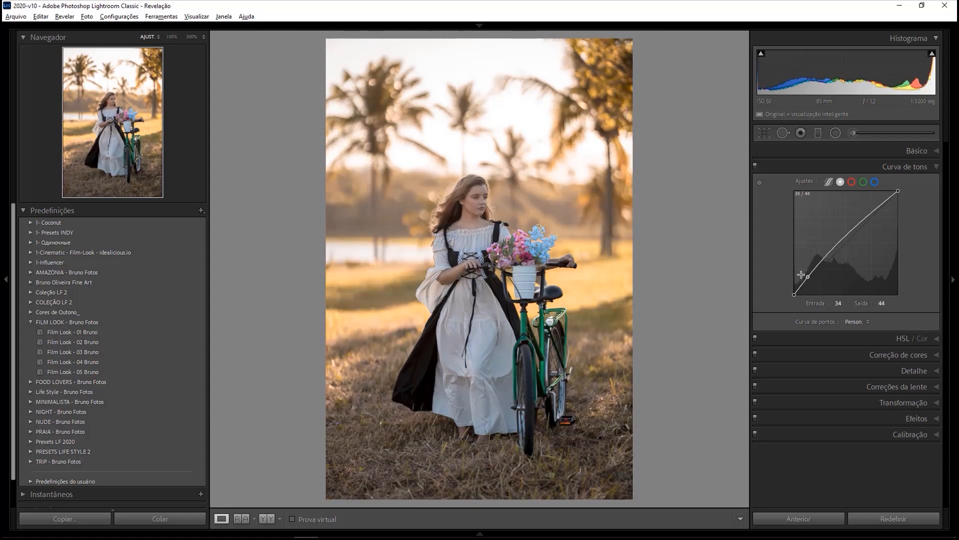
mouse_move(714, 183)
left_mouse_down()
mouse_move(484, 179)
mouse_move(531, 216)
left_mouse_up()
key("Escape")
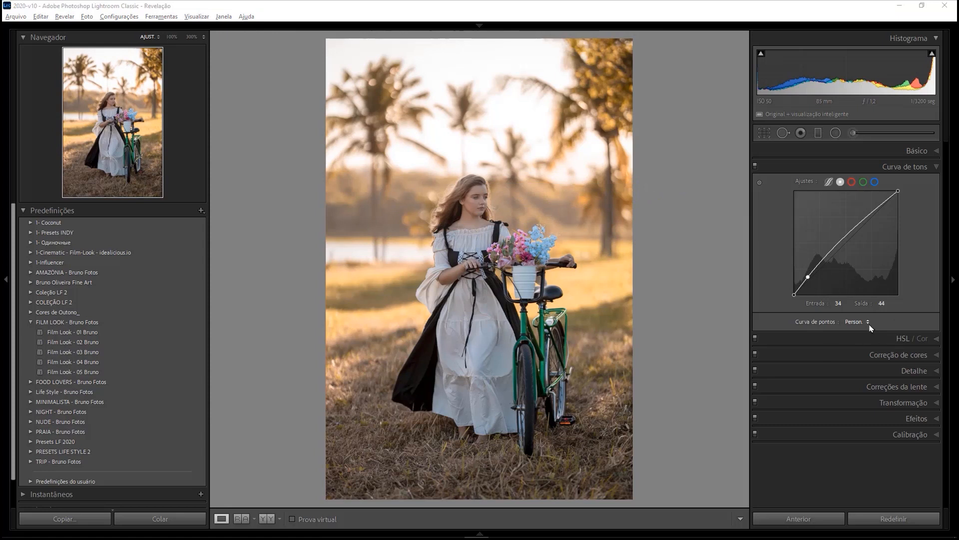
left_click(929, 166)
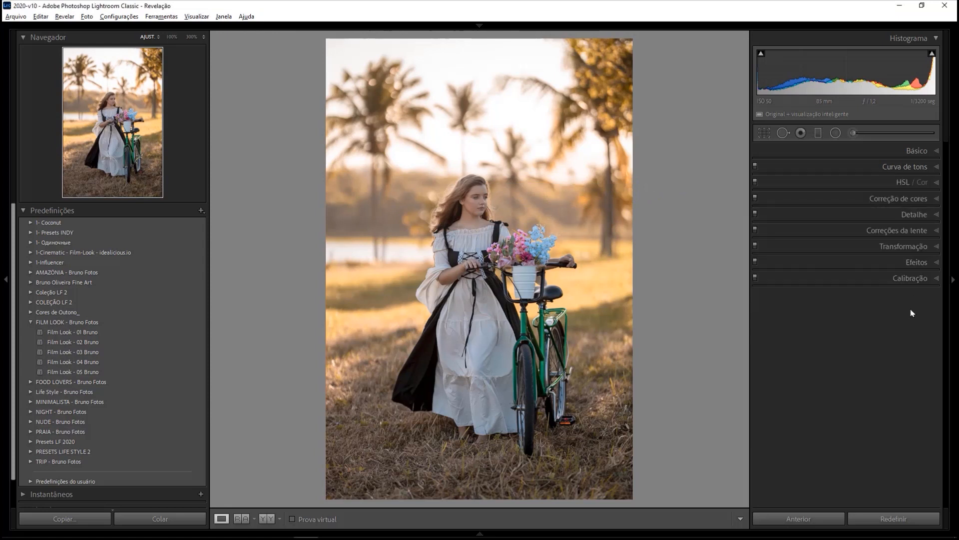
Add a post-crop vignette with amount −20, midpoint 0, feather 100 and highlights 100, and compare the photo with and without it.
left_click(932, 262)
left_click_drag(857, 299, 778, 314)
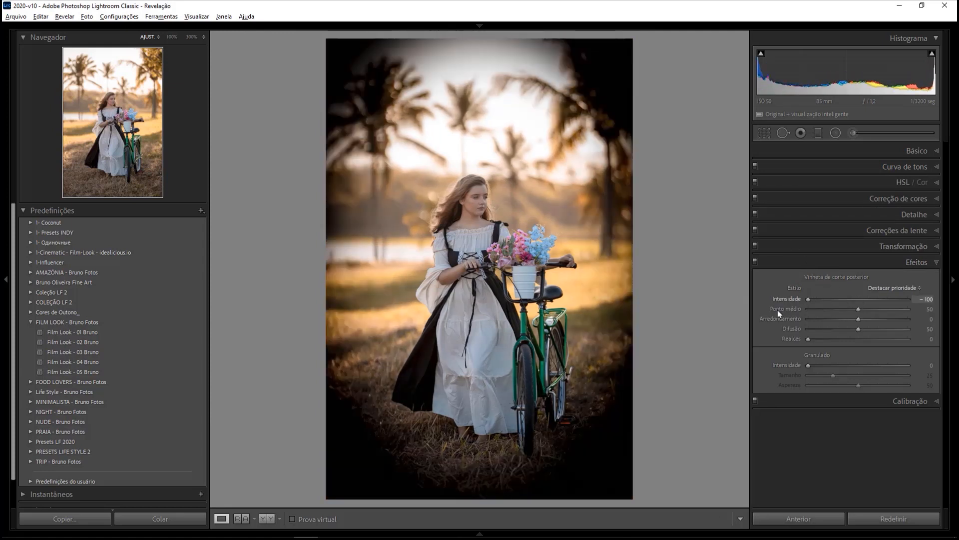
left_click_drag(859, 309, 808, 308)
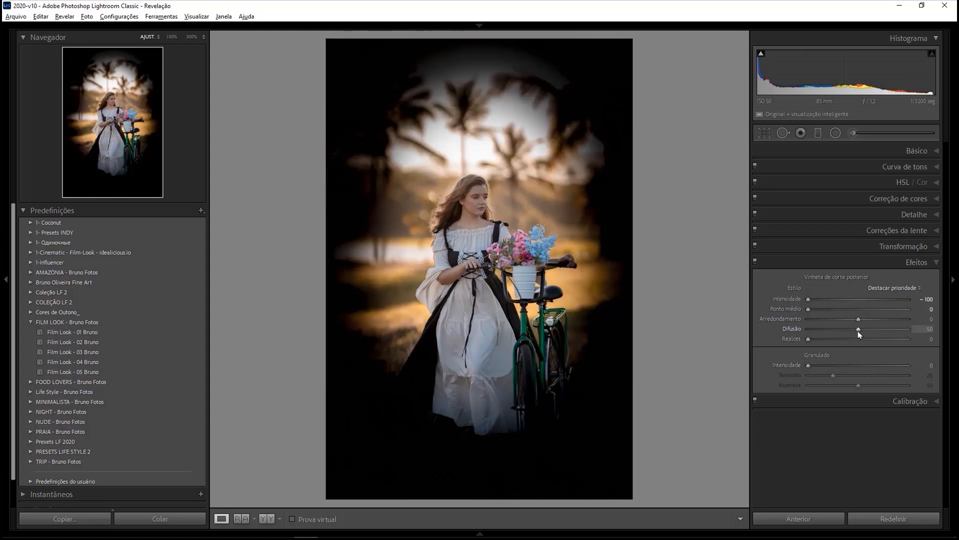
left_click_drag(858, 329, 950, 330)
left_click_drag(809, 339, 915, 341)
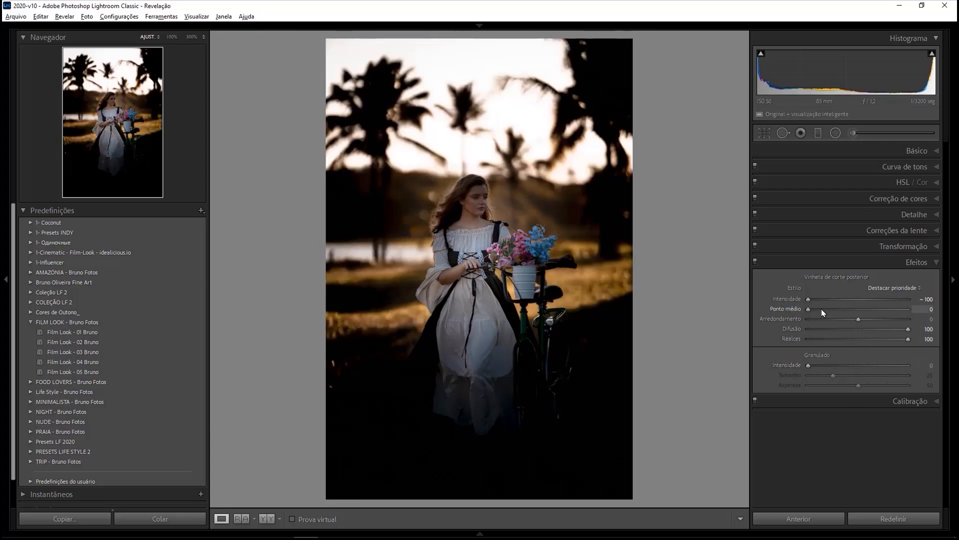
left_click_drag(809, 299, 849, 301)
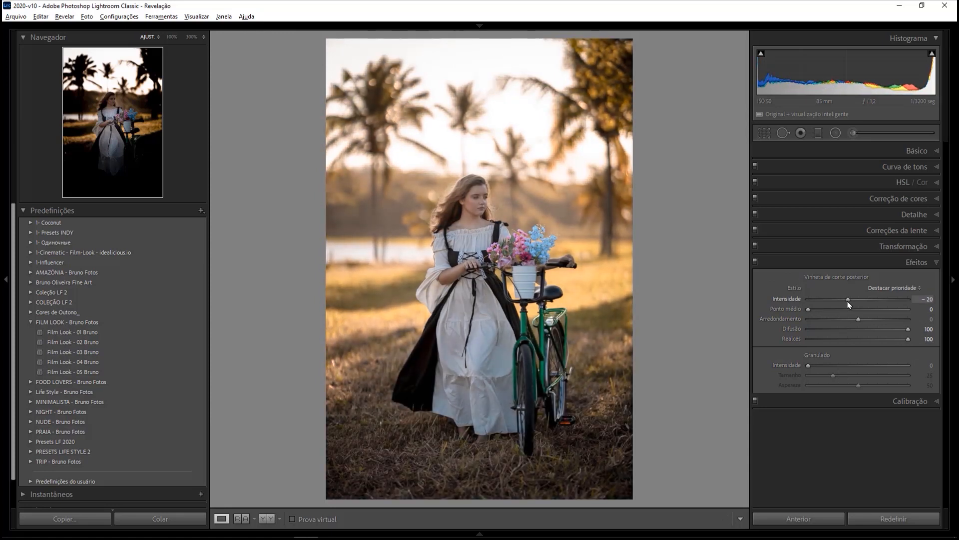
left_click(755, 261)
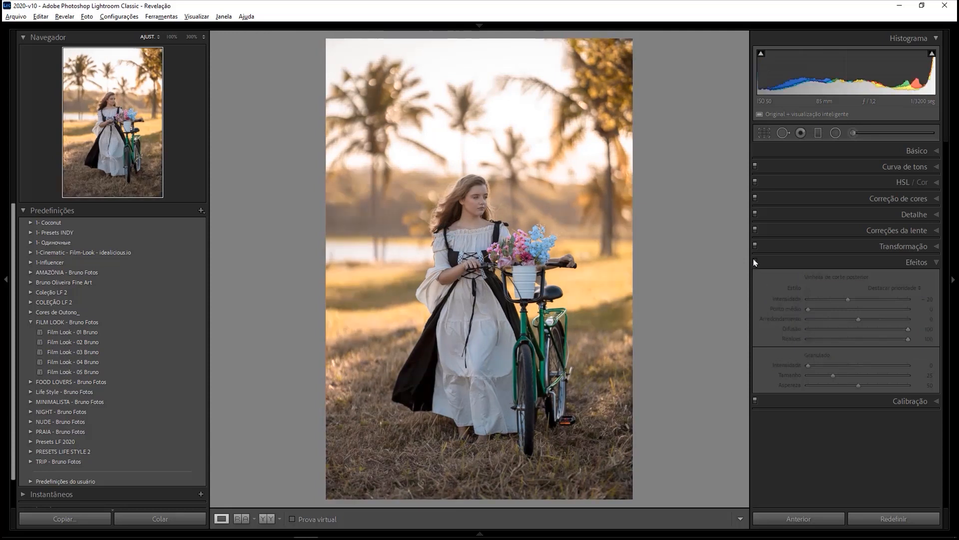
left_click(755, 262)
left_click(919, 262)
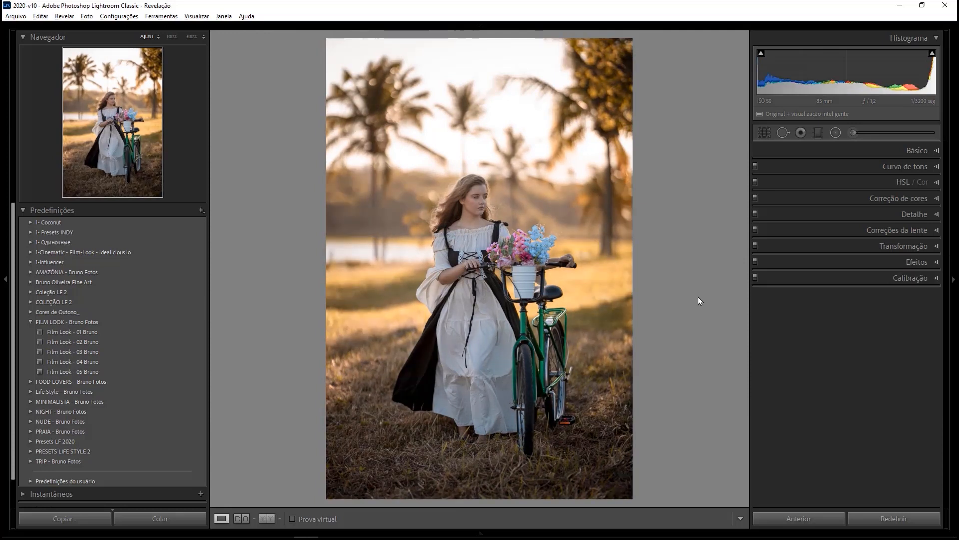
Compare the edited bicycle portrait with its original version several times.
key("backslash")
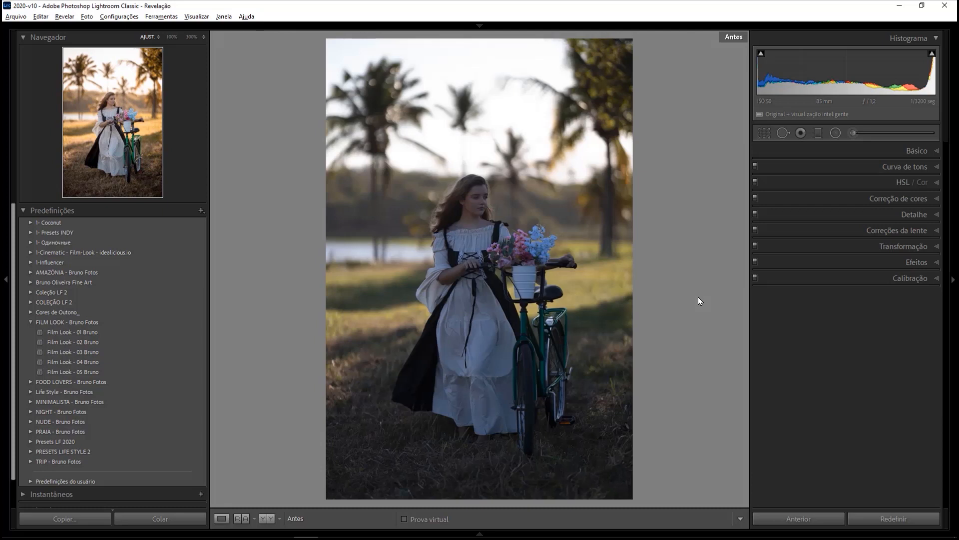
key("backslash")
key("backslash")
key("backslash")
key("backslash")
key("backslash")
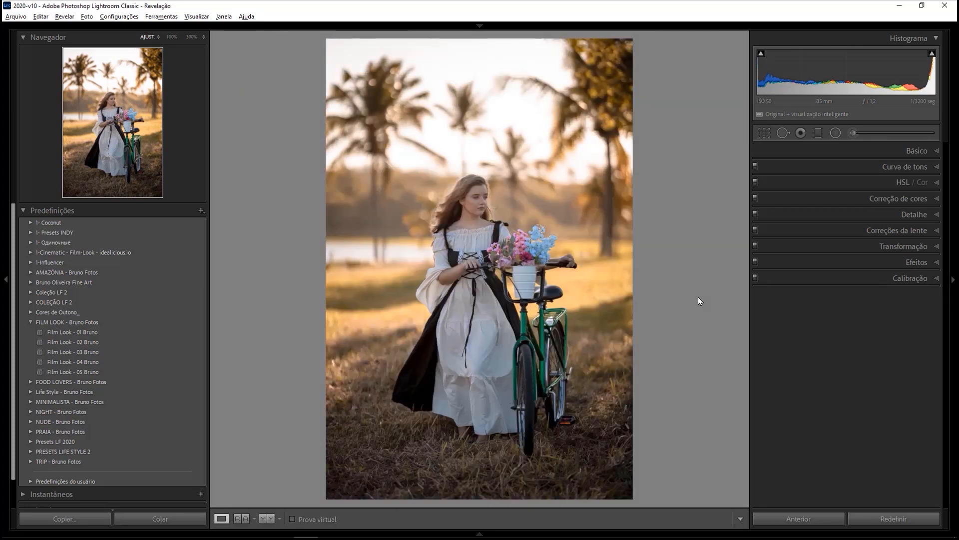
Try slightly lower blacks and shadows in the basic tone settings and undo the changes.
left_click(924, 151)
left_click_drag(838, 314, 831, 315)
left_click_drag(877, 290, 873, 292)
key("ctrl+z")
key("ctrl+z")
key("ctrl+z")
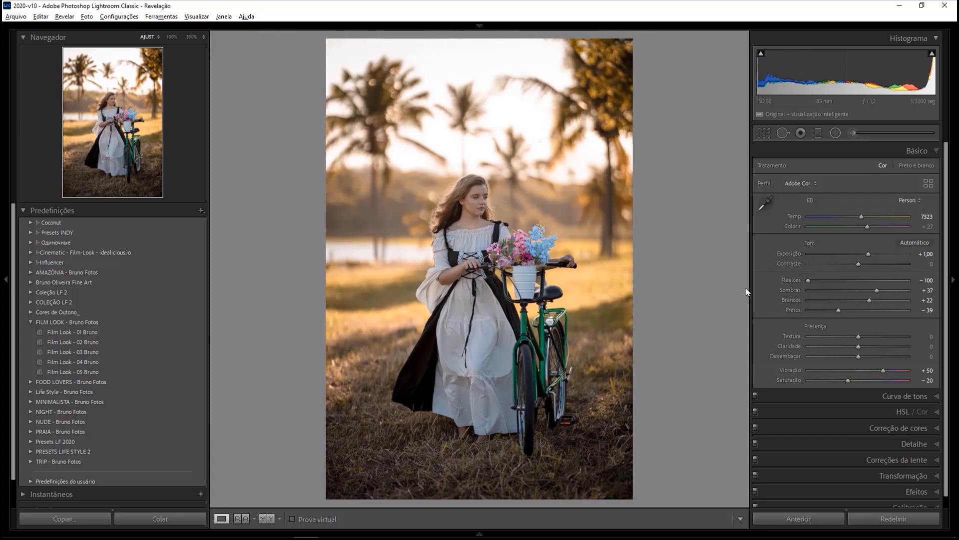